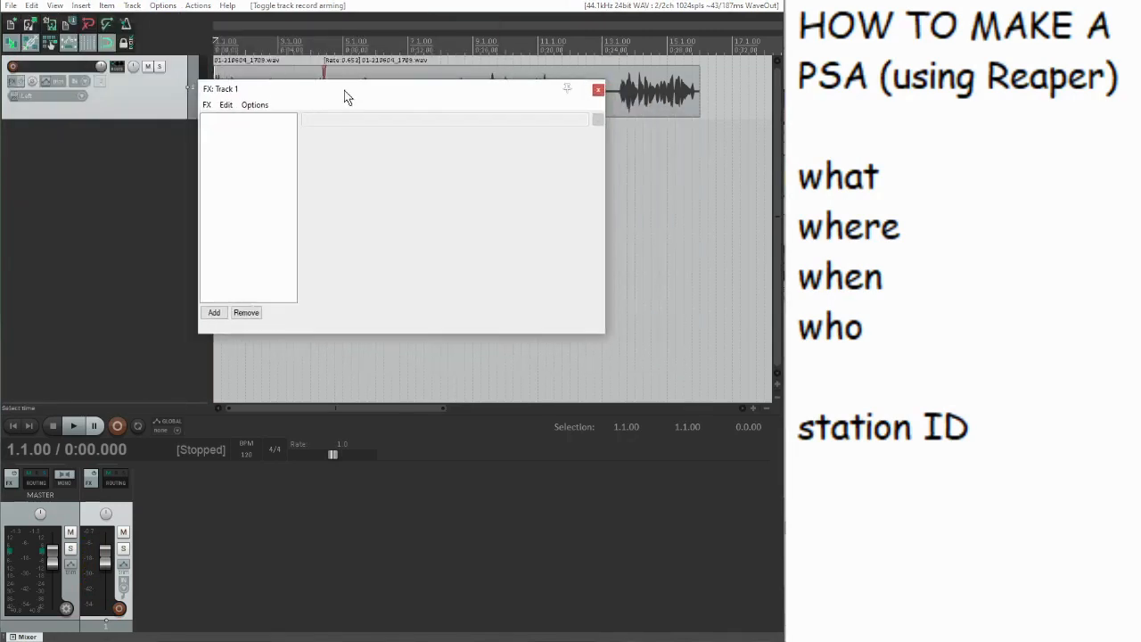
click(214, 313)
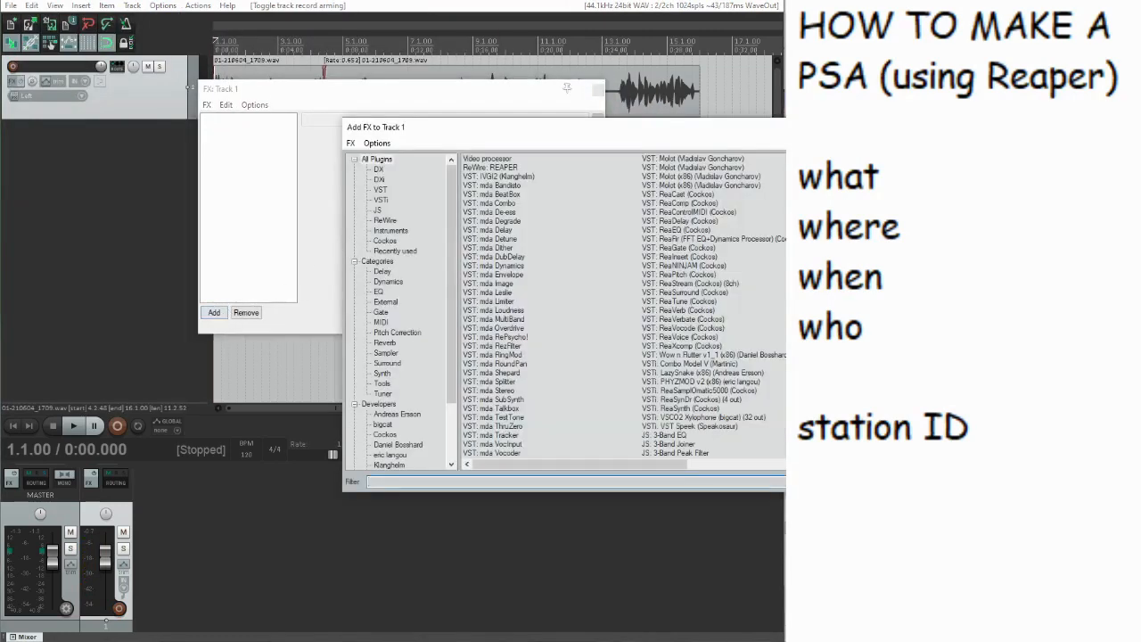
key(Escape)
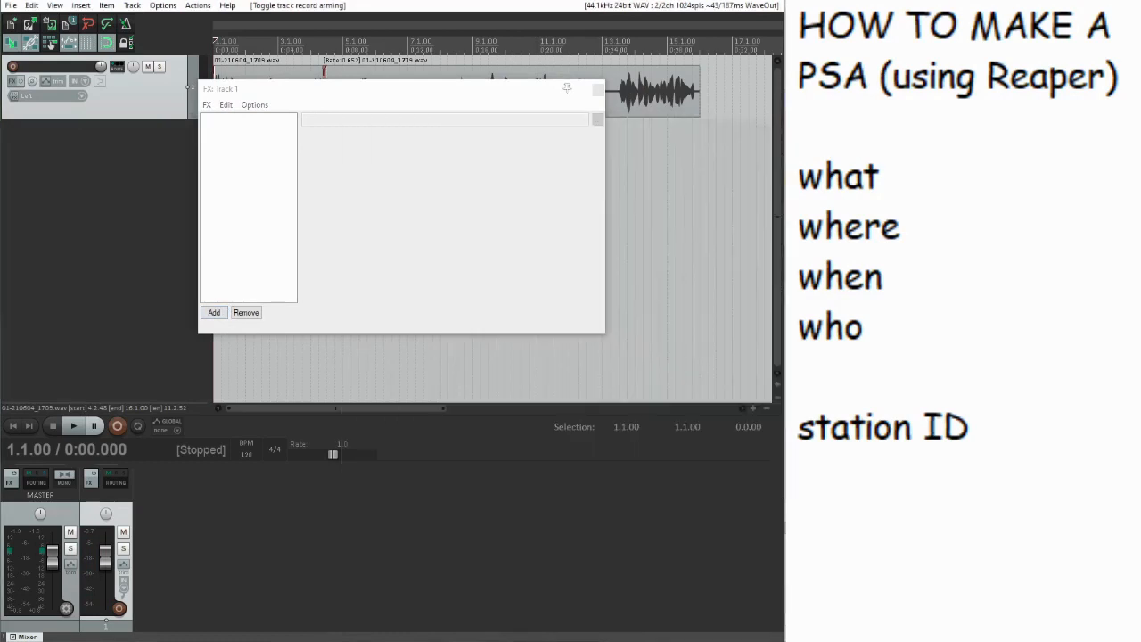
click(596, 88)
Play the start of the voice recording and examine the waveform in the pause between words near 0:03
click(443, 53)
key(space)
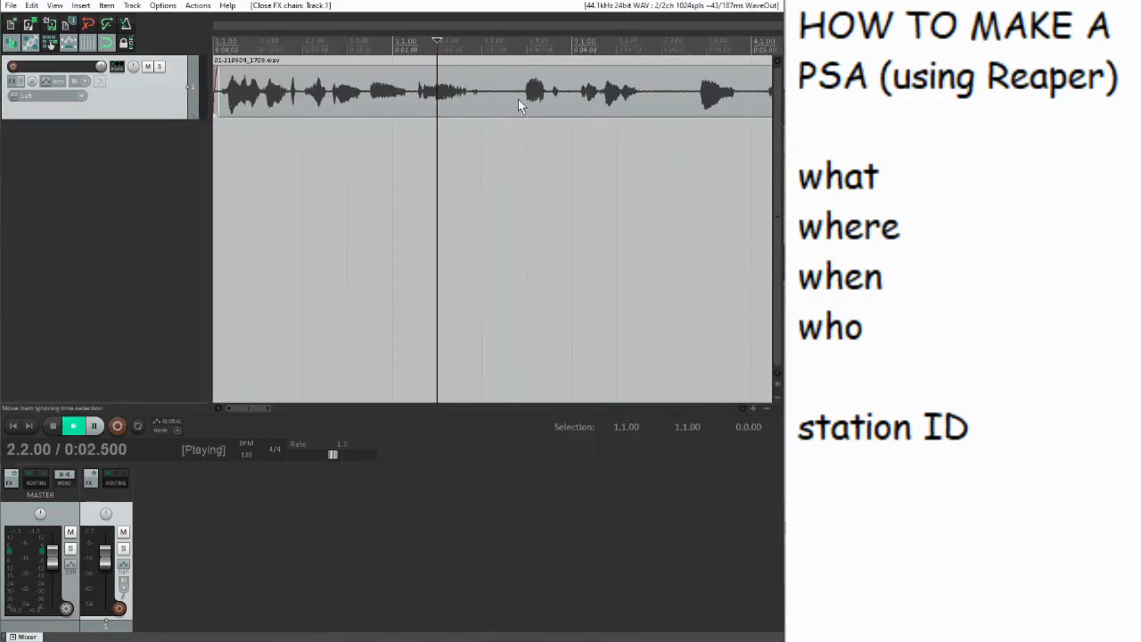
scroll(578, 120, up, 3)
key(space)
click(584, 100)
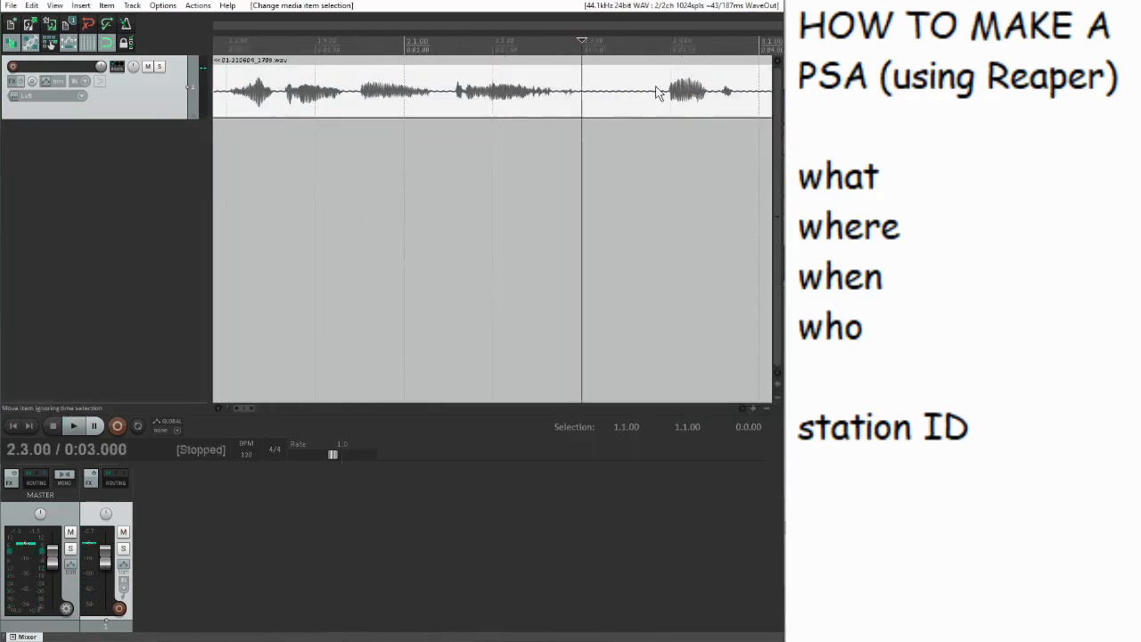
scroll(568, 115, up, 2)
scroll(570, 115, up, 6)
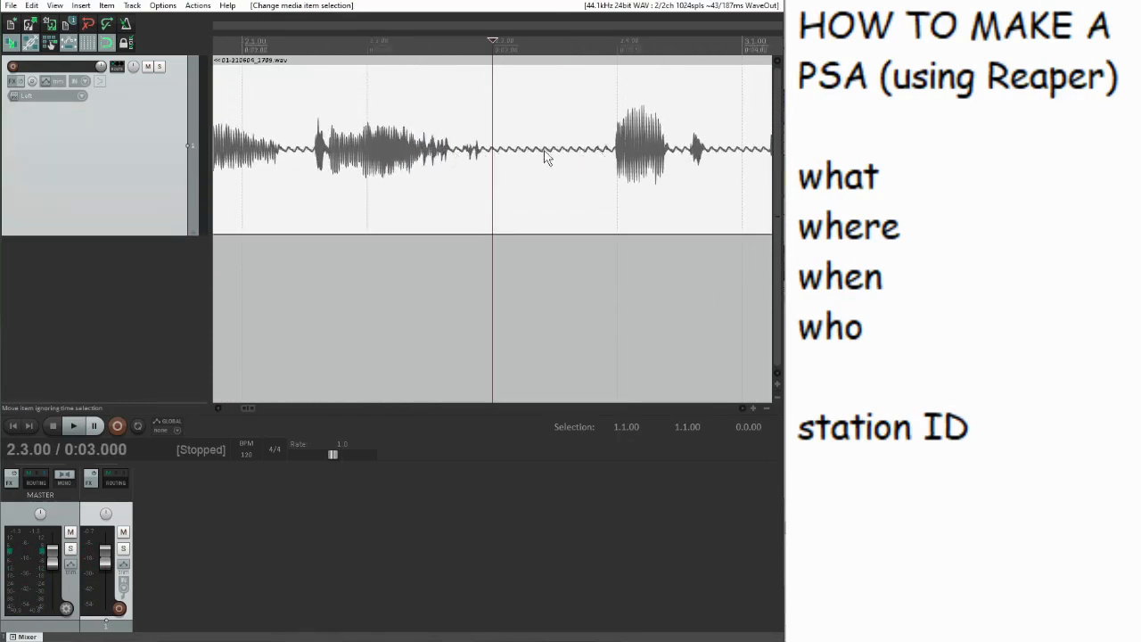
scroll(495, 163, down, 4)
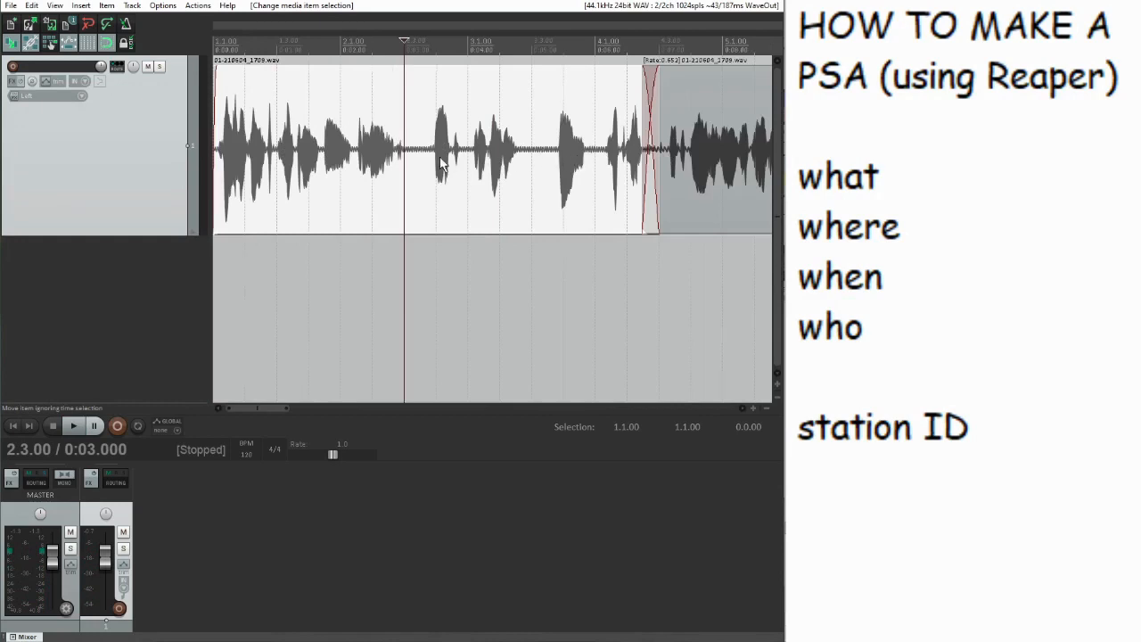
scroll(440, 157, up, 3)
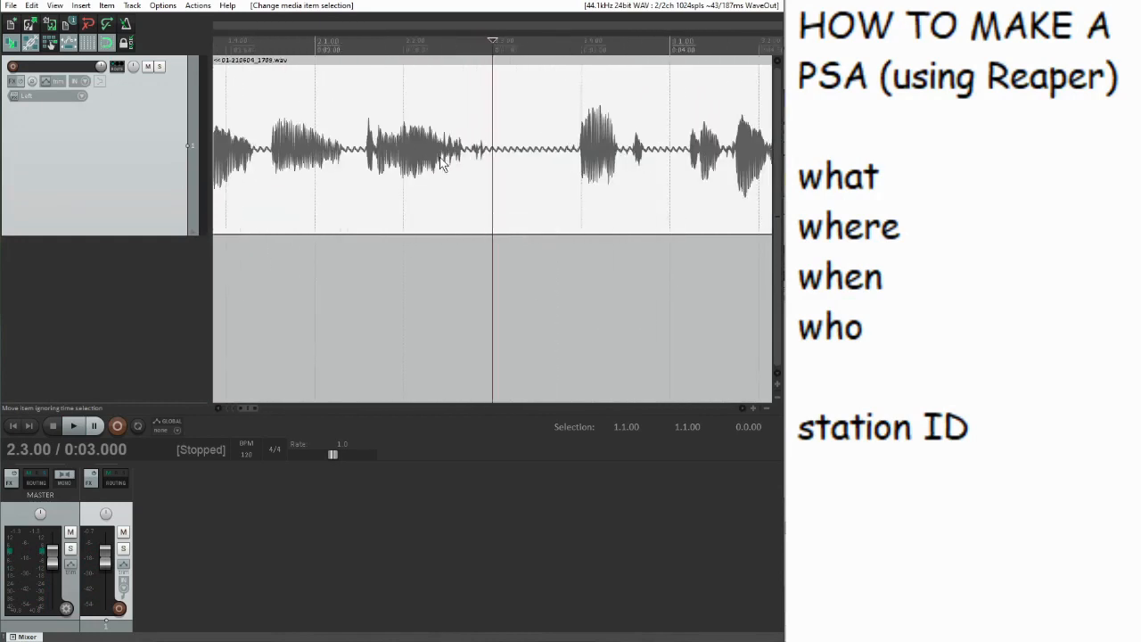
Filter the effects for "gate", add ReaGate to track 1, and move its window clear of the waveform
click(14, 81)
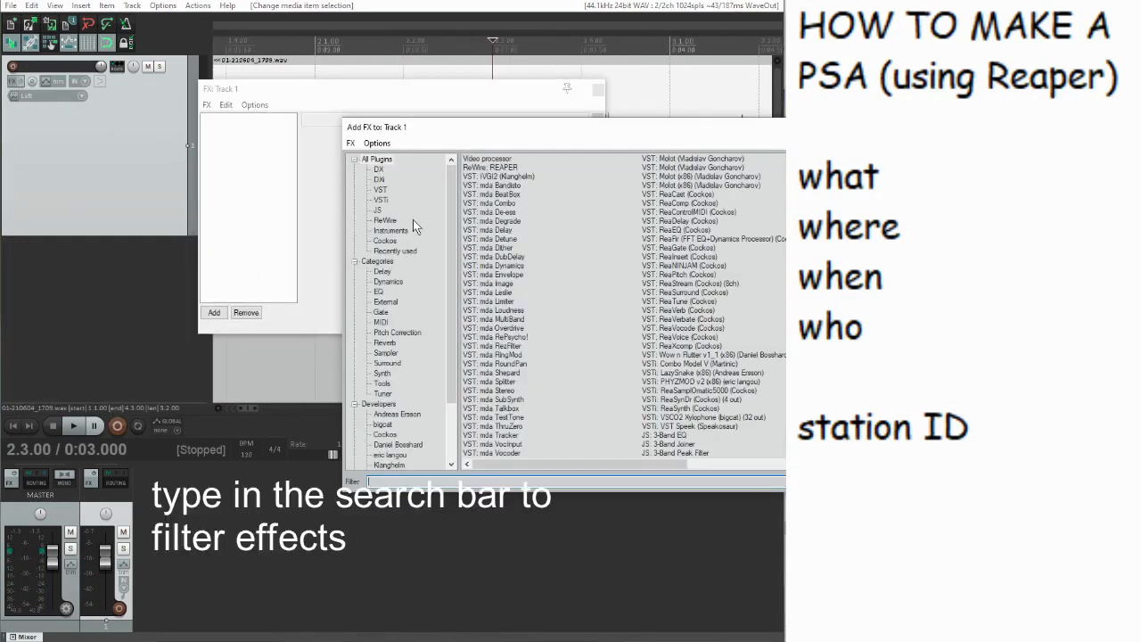
text(gate)
double_click(502, 165)
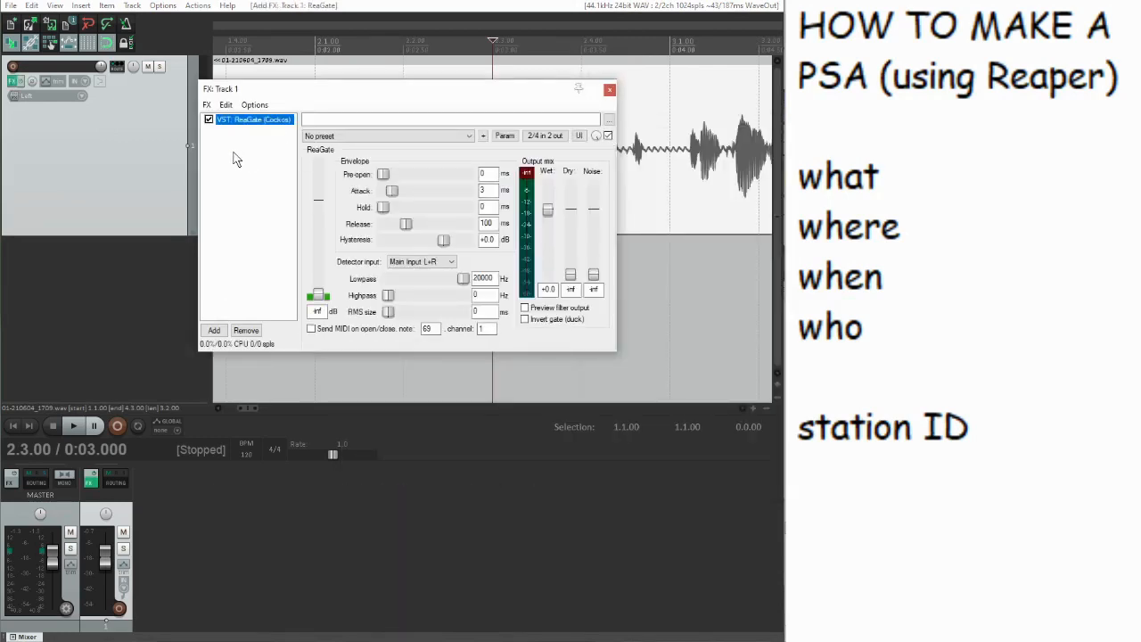
drag(356, 89, 398, 302)
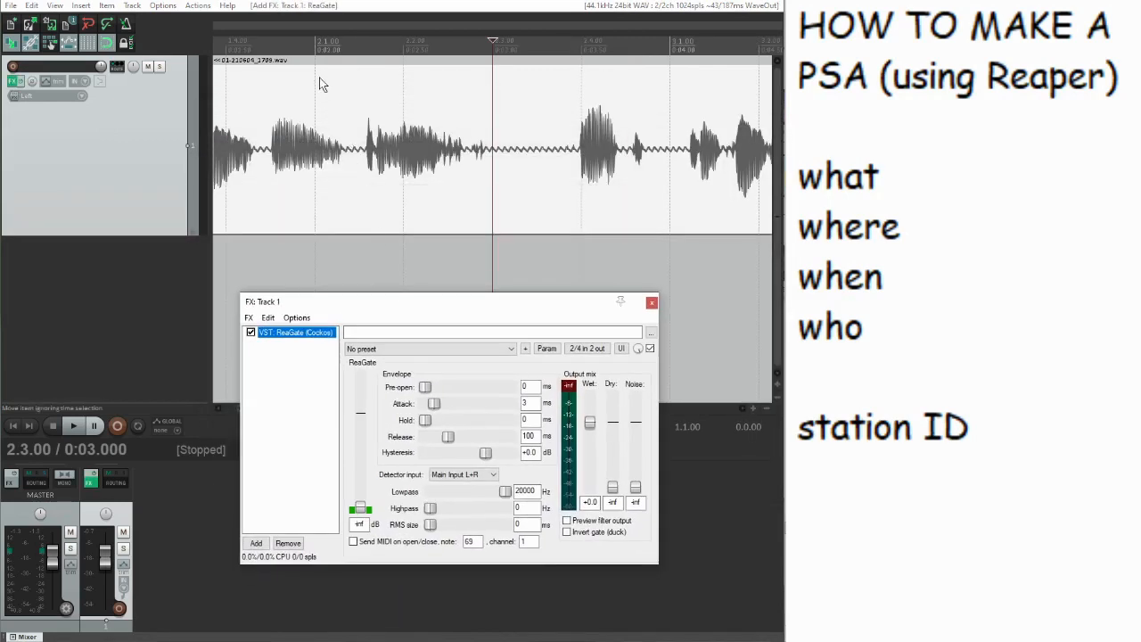
drag(541, 304, 553, 415)
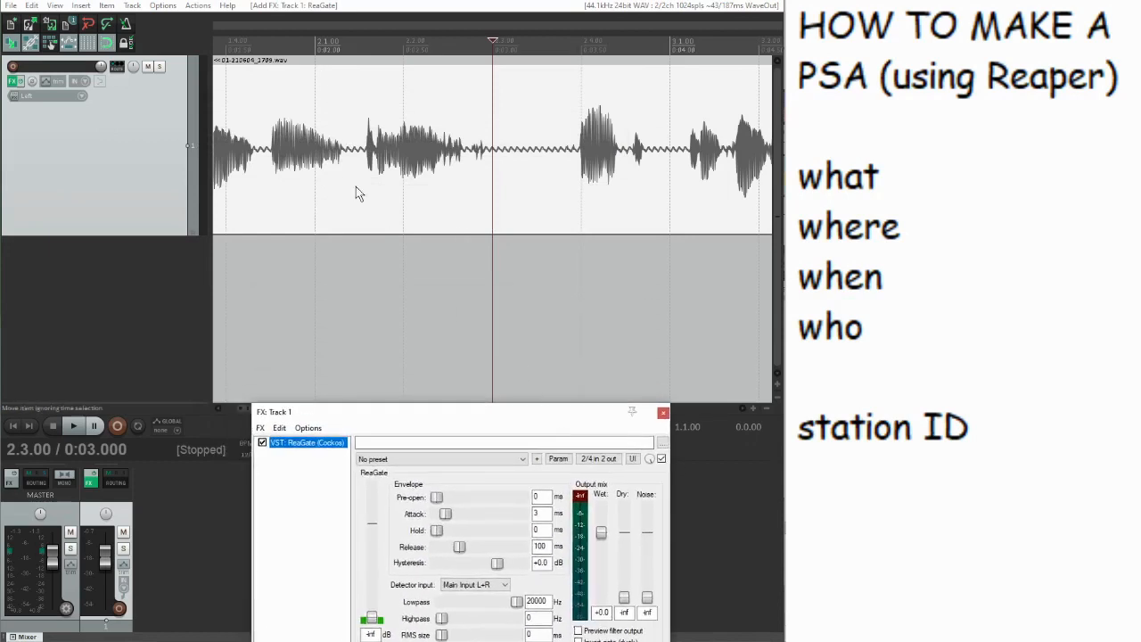
Make a time selection from 2.1.00 to 3.1.00 and turn on repeat playback
drag(318, 48, 685, 68)
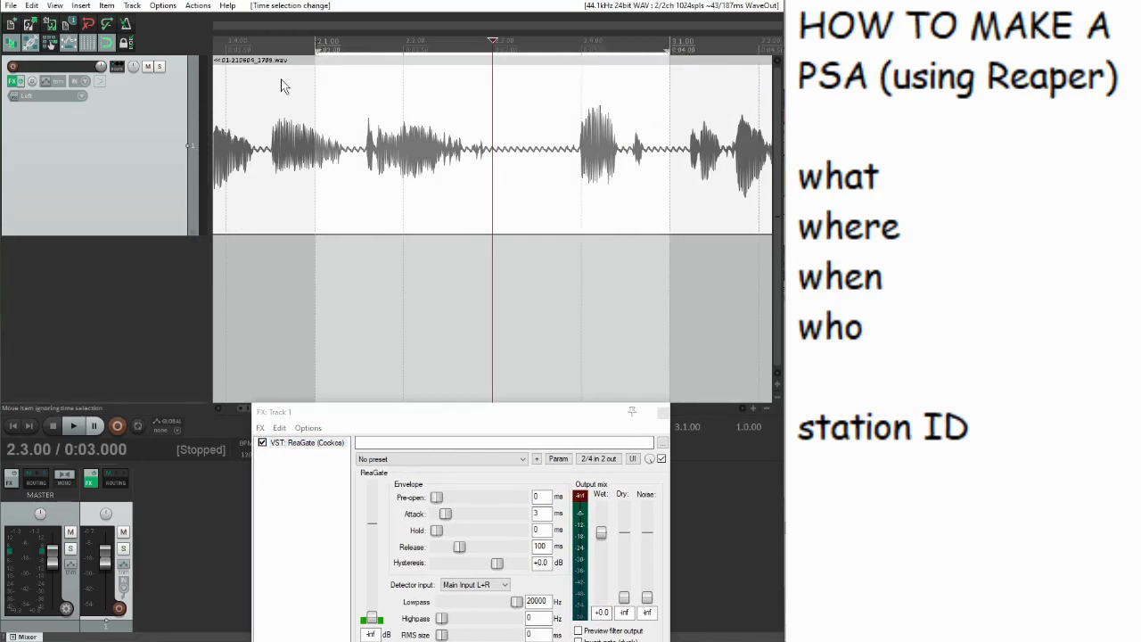
key(space)
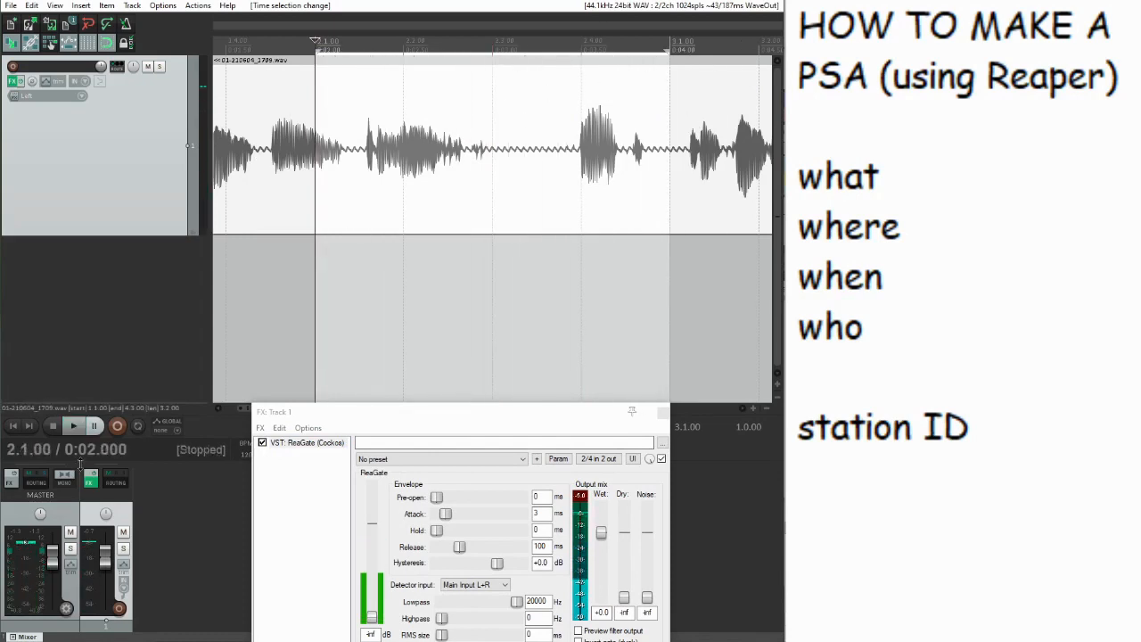
click(137, 427)
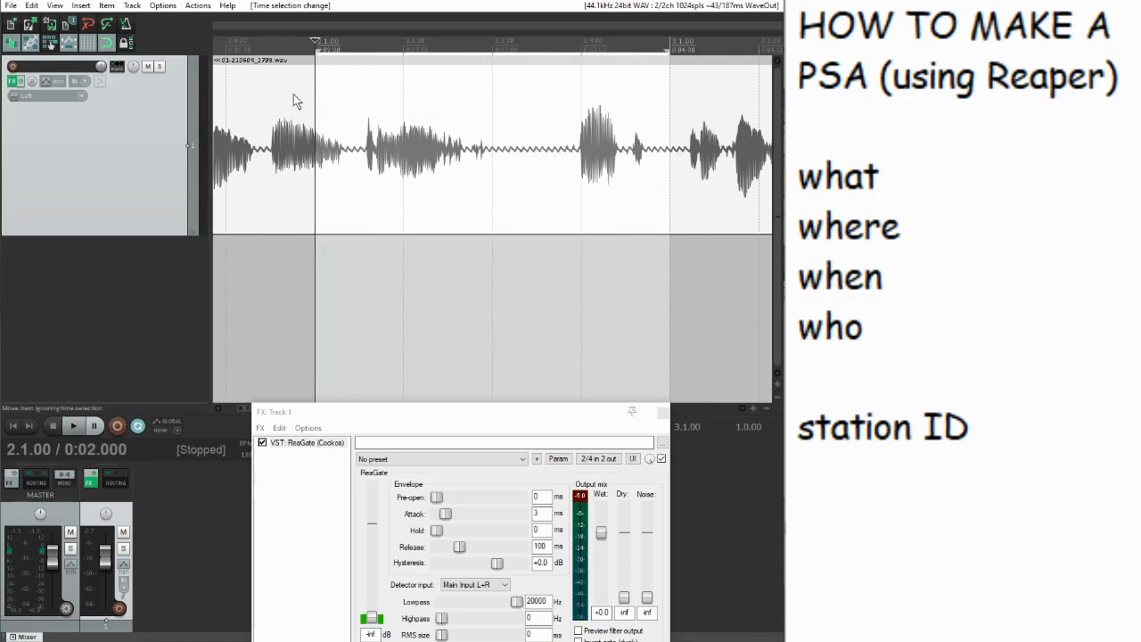
Play the selected section in a loop to listen to the background noise between the words
key(space)
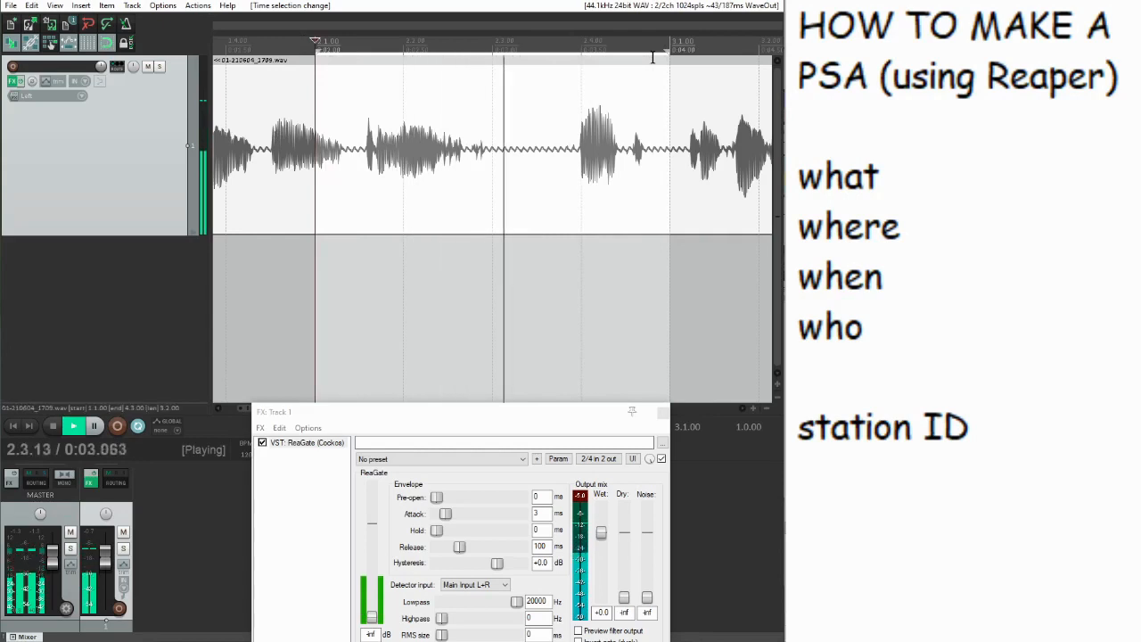
key(space)
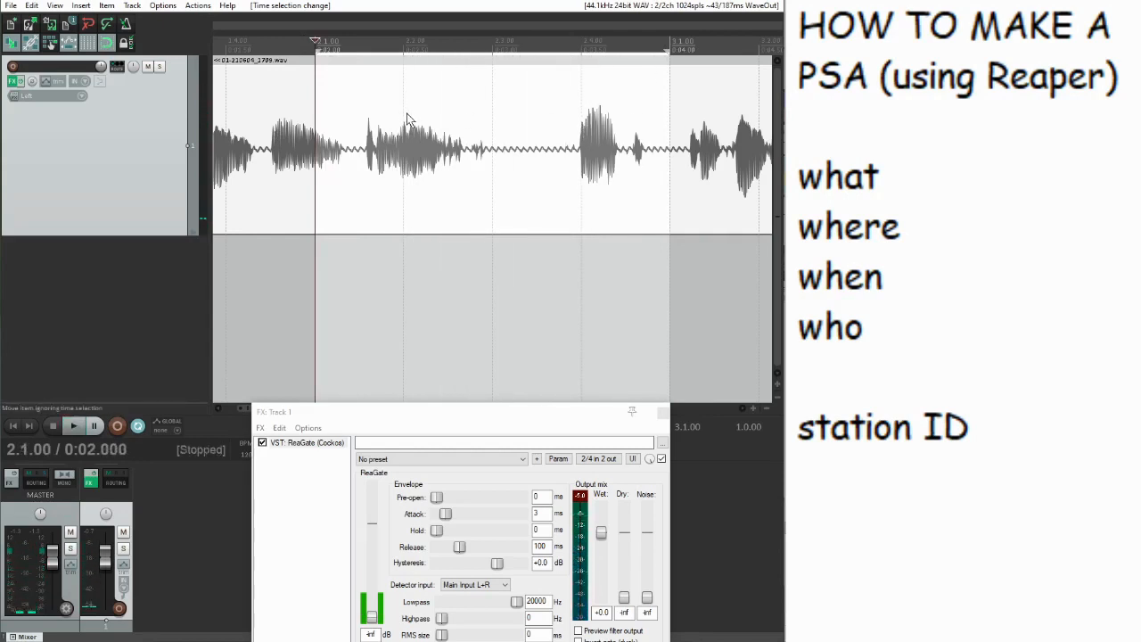
key(space)
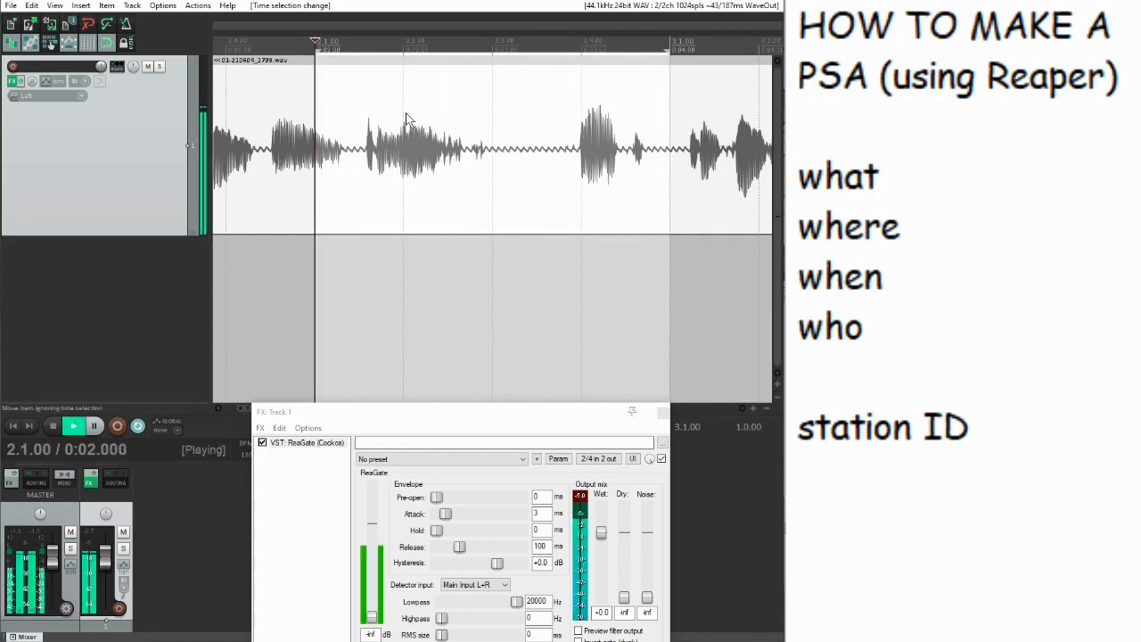
key(ctrl+space)
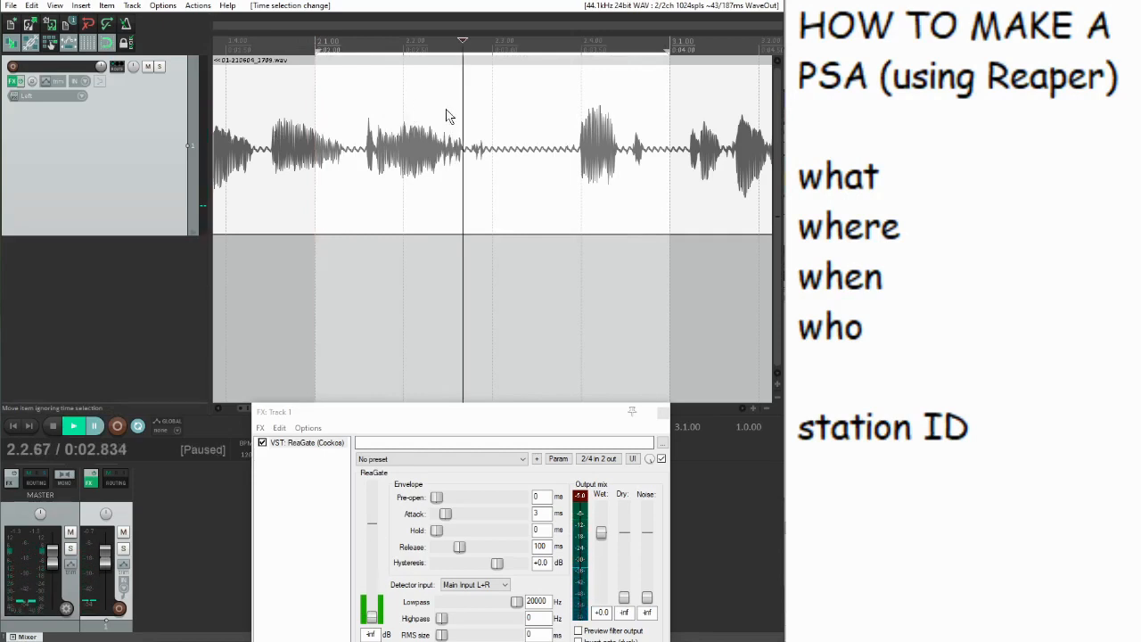
click(296, 60)
key(space)
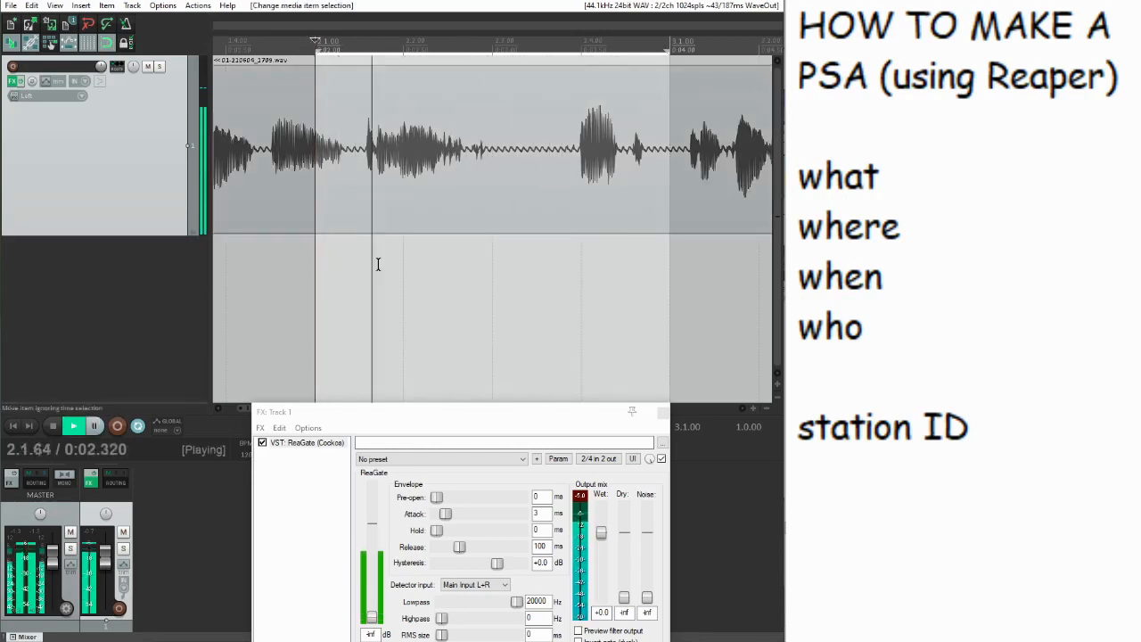
Set the ReaGate threshold to -31.2 dB while the loop plays, and bypass and re-enable the gate
drag(423, 412, 242, 317)
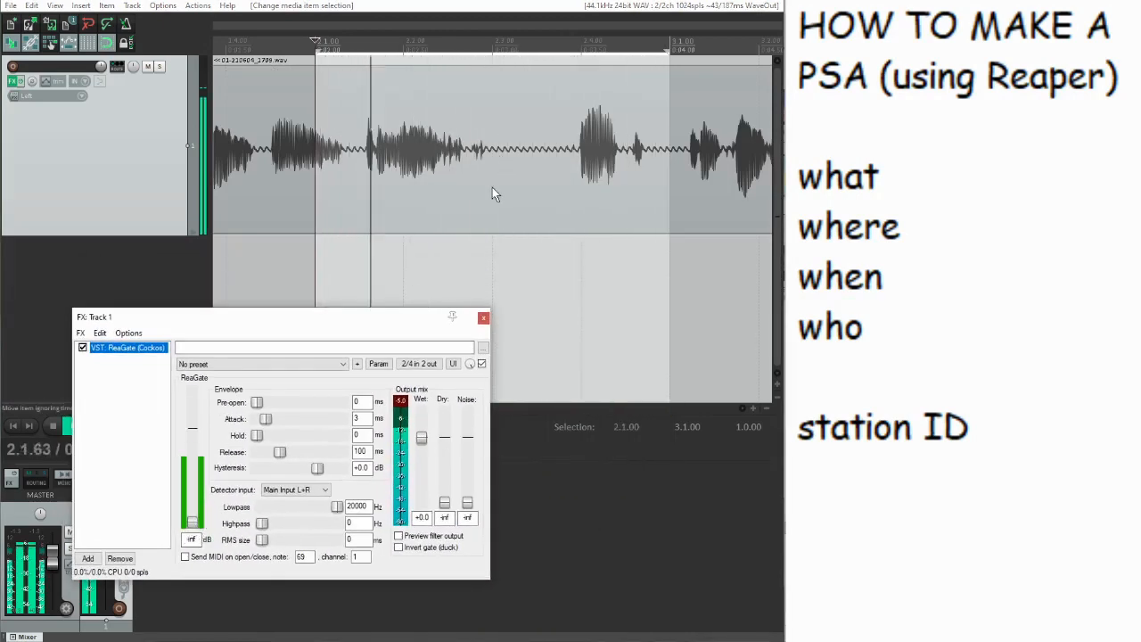
drag(194, 532, 201, 492)
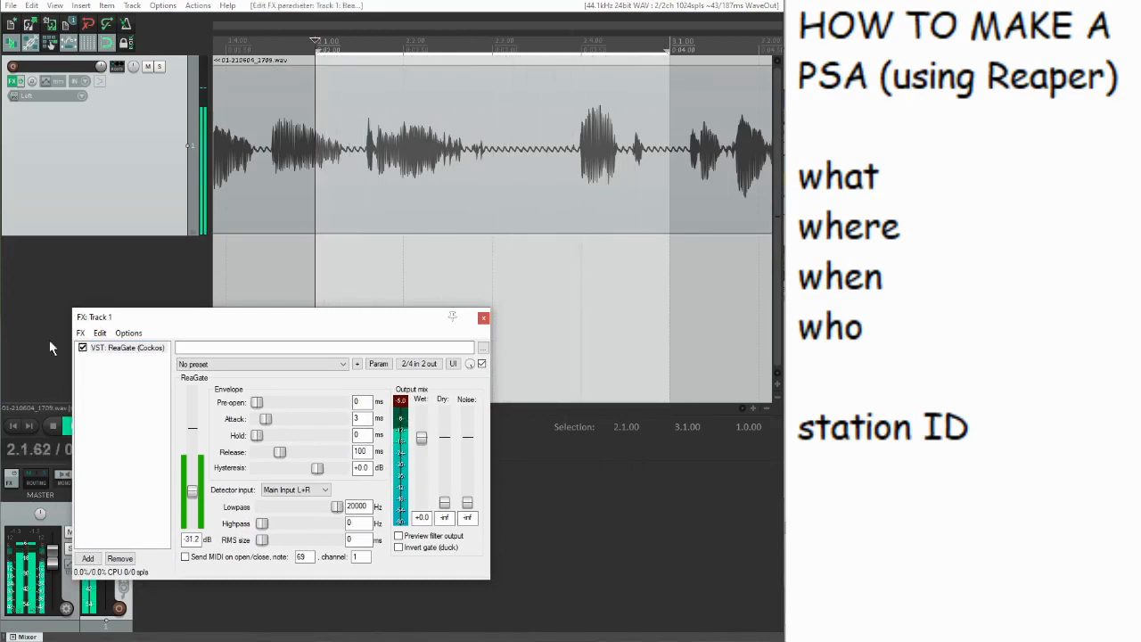
click(82, 347)
key(space)
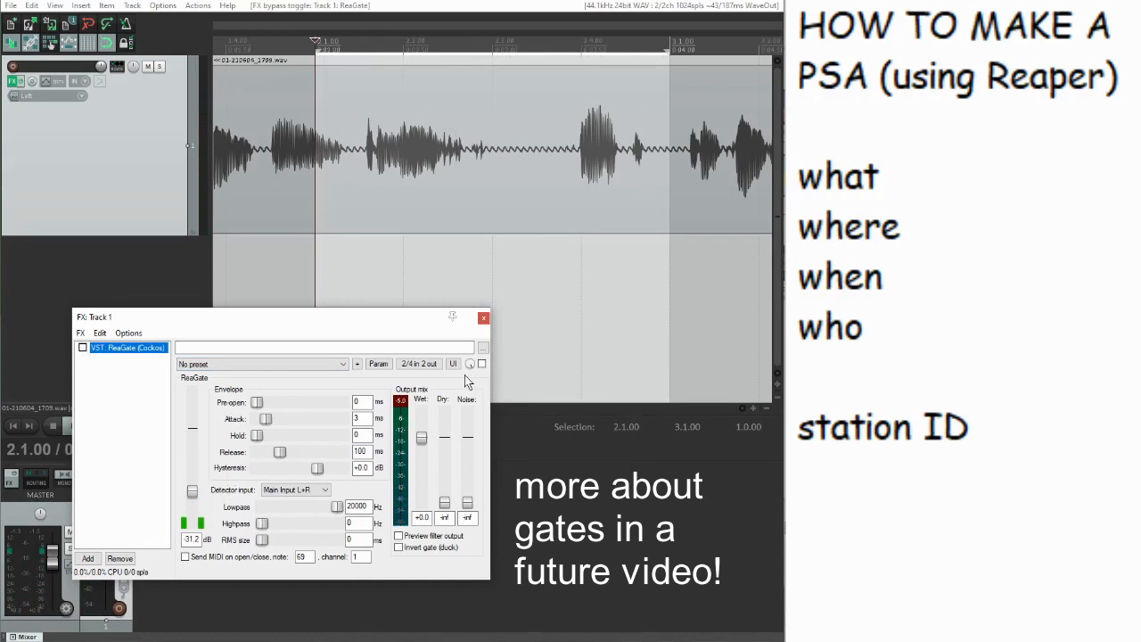
scroll(511, 203, down, 3)
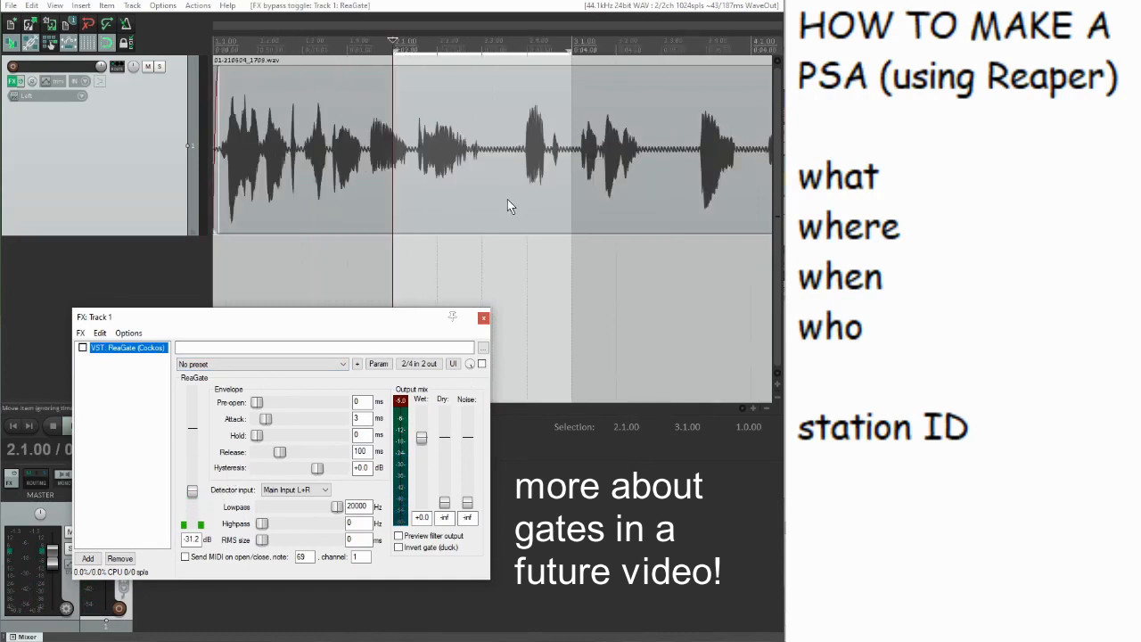
click(82, 347)
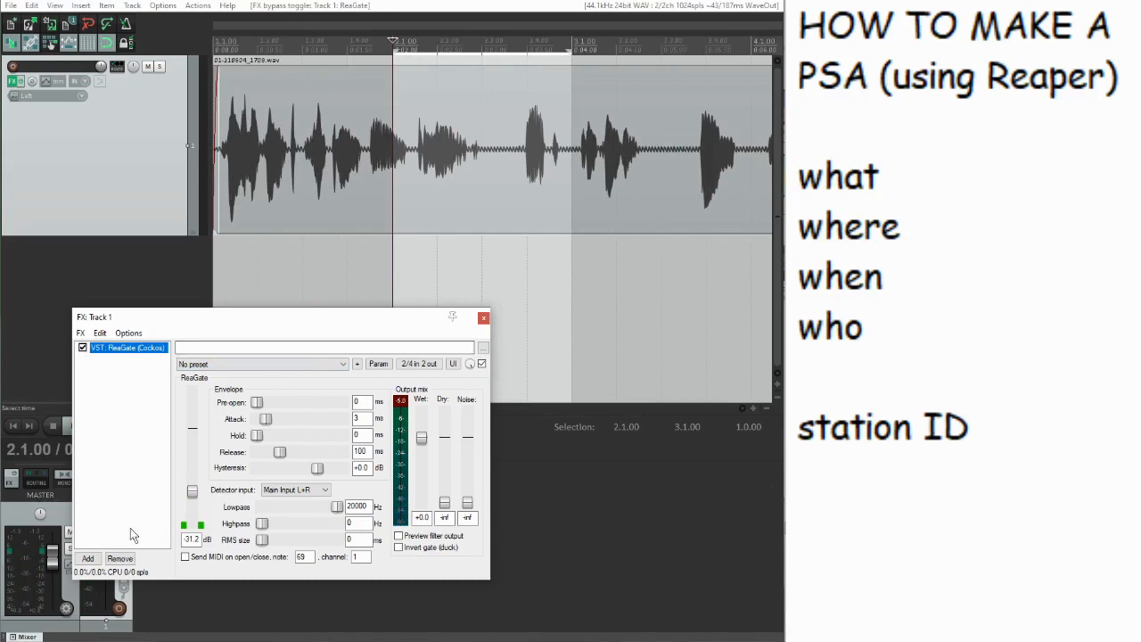
Close the track effects window, clear the time selection, and play the recording from about measure 6
scroll(350, 247, down, 5)
key(Escape)
click(385, 44)
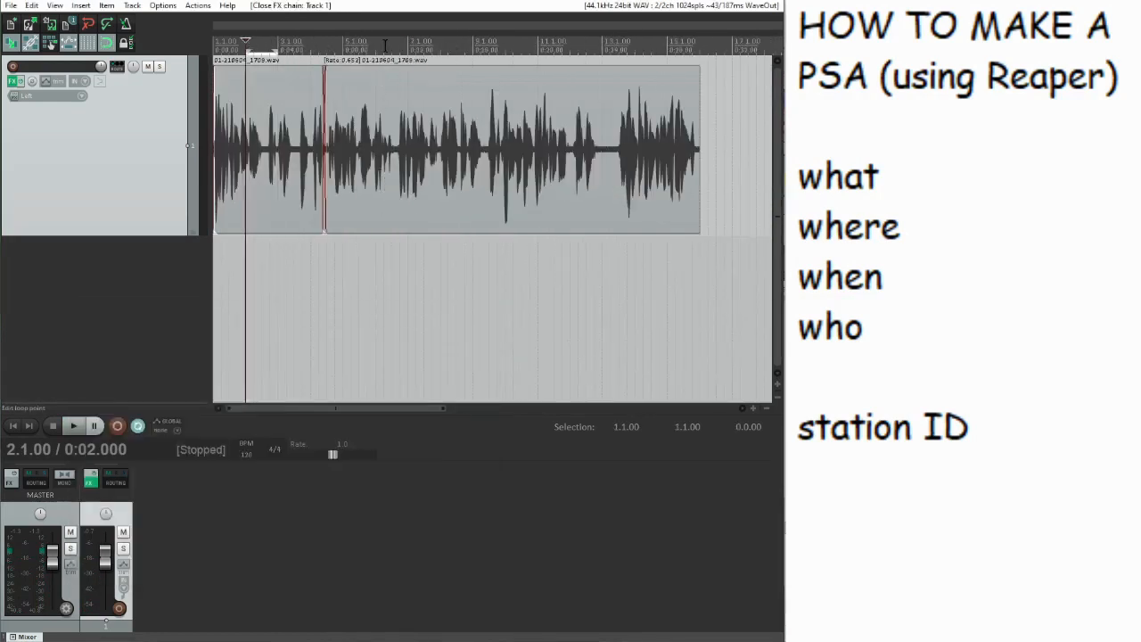
key(space)
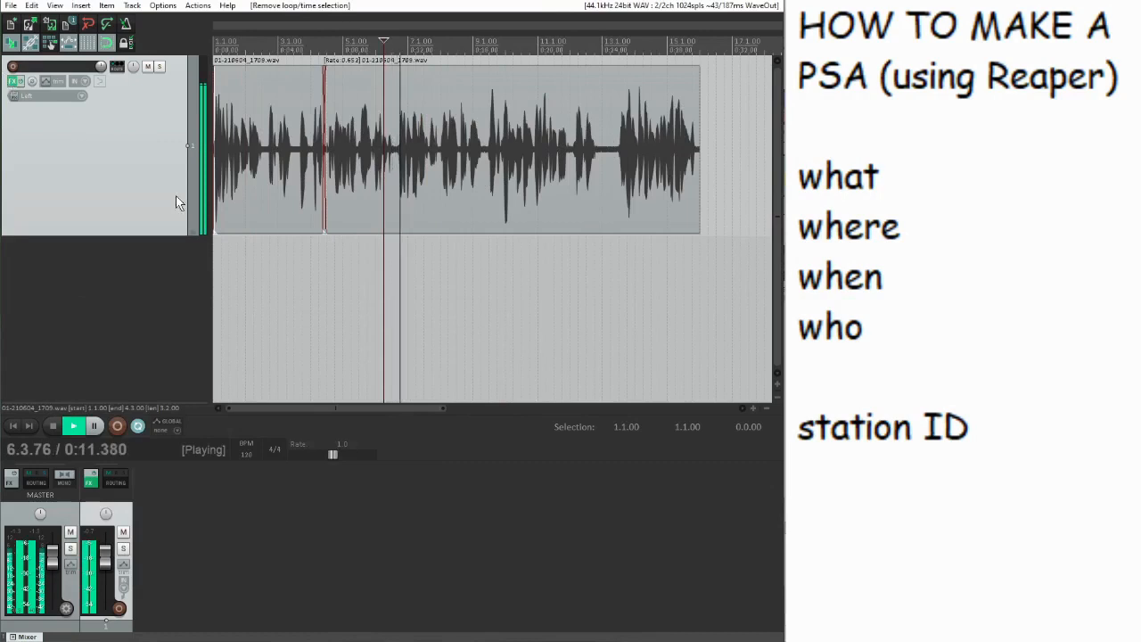
click(12, 81)
click(88, 558)
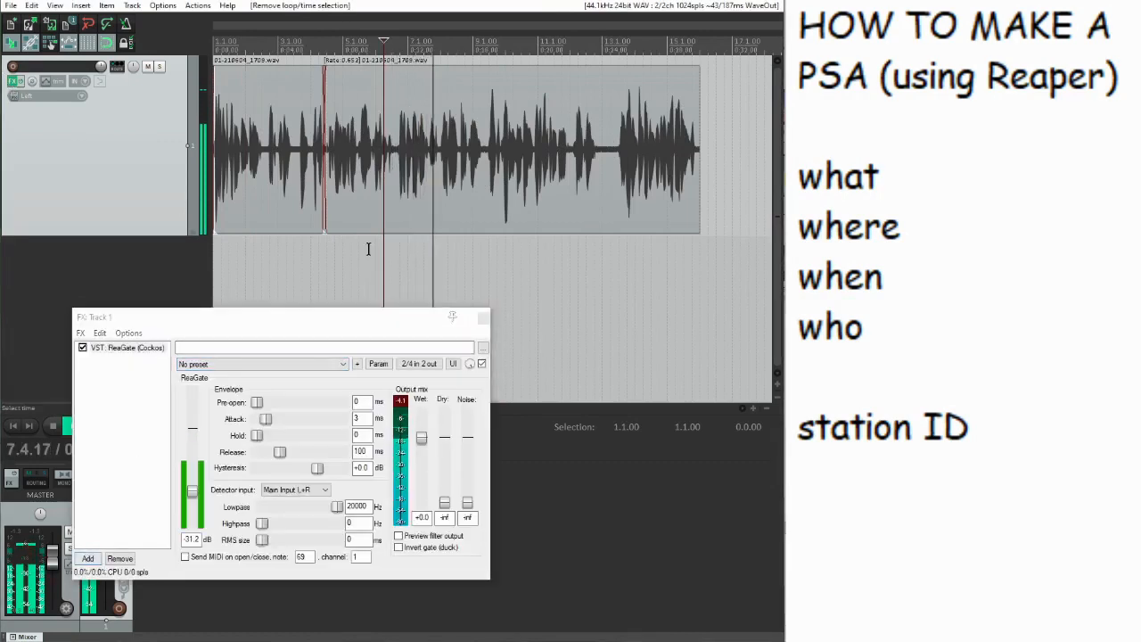
click(368, 249)
key(space)
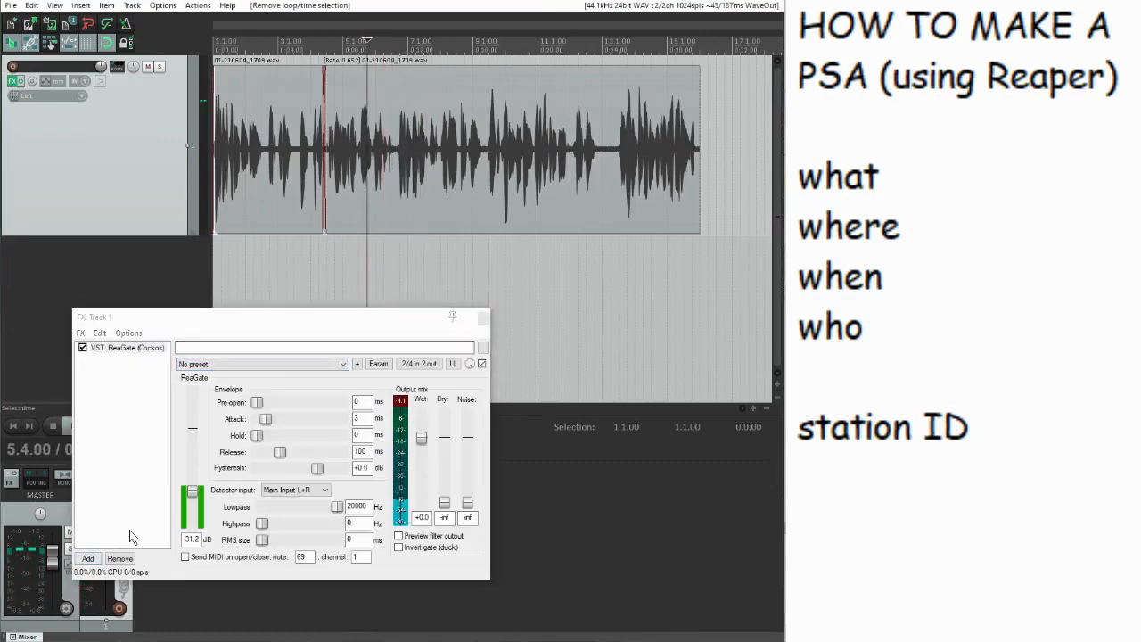
click(93, 560)
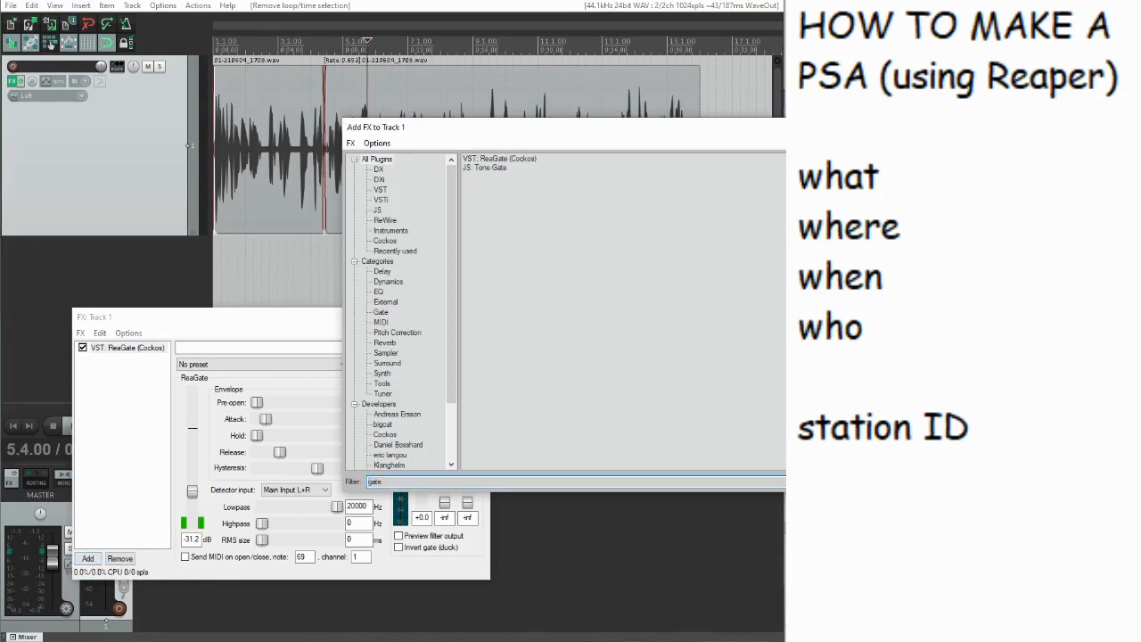
key(Escape)
Arm track 1, record a short take starting at 19.1.00 after the existing clips, and save the recorded file
scroll(481, 196, down, 3)
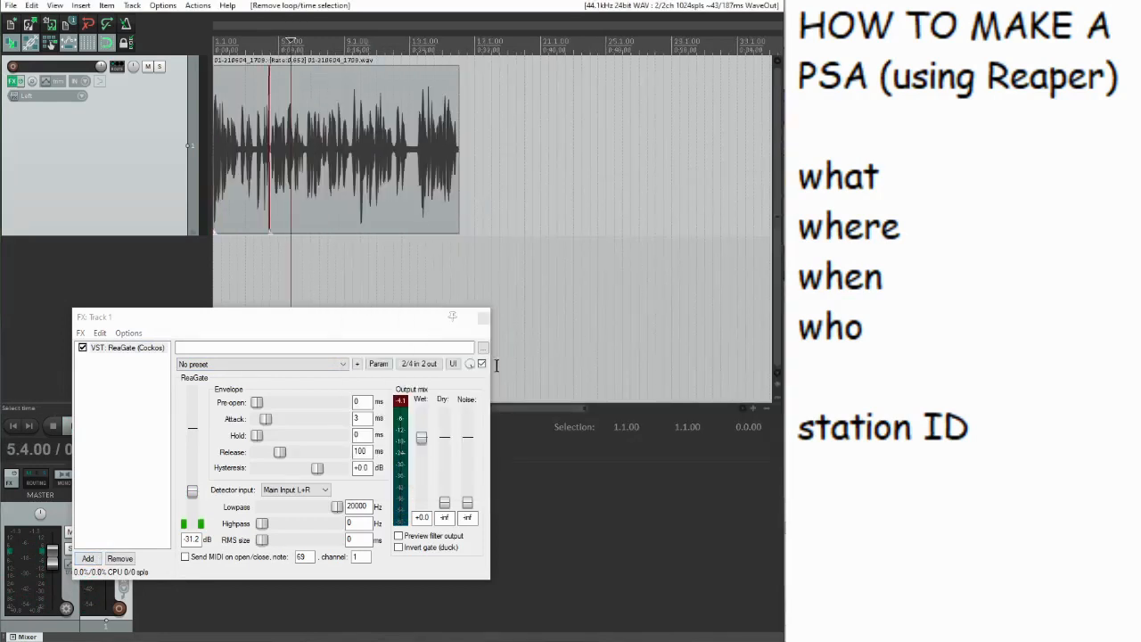
click(509, 178)
scroll(626, 191, up, 2)
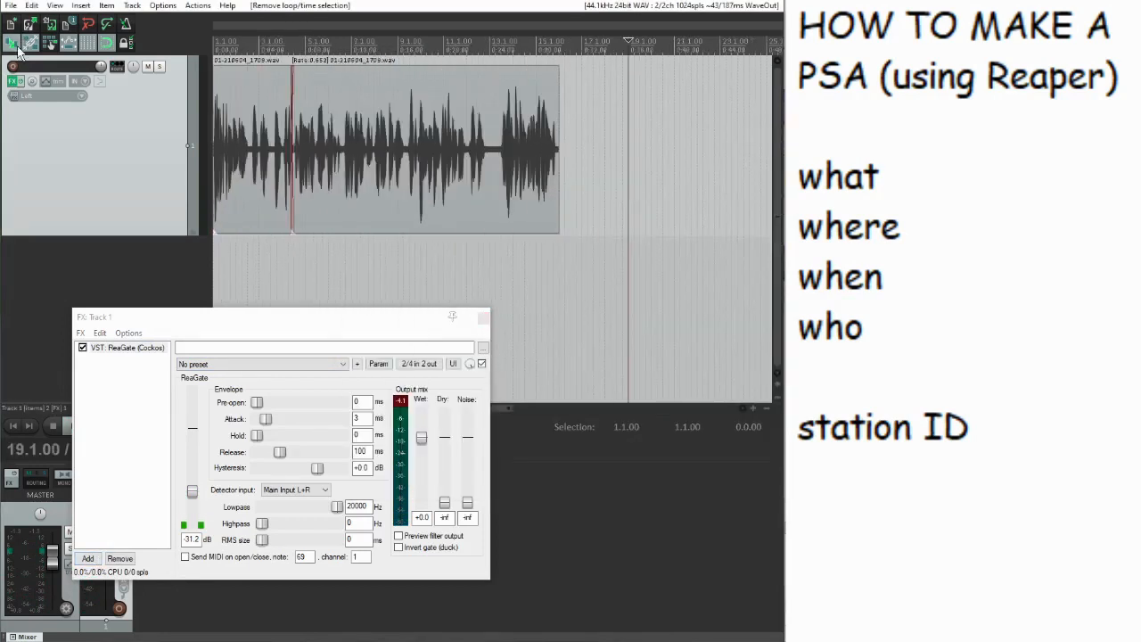
click(13, 67)
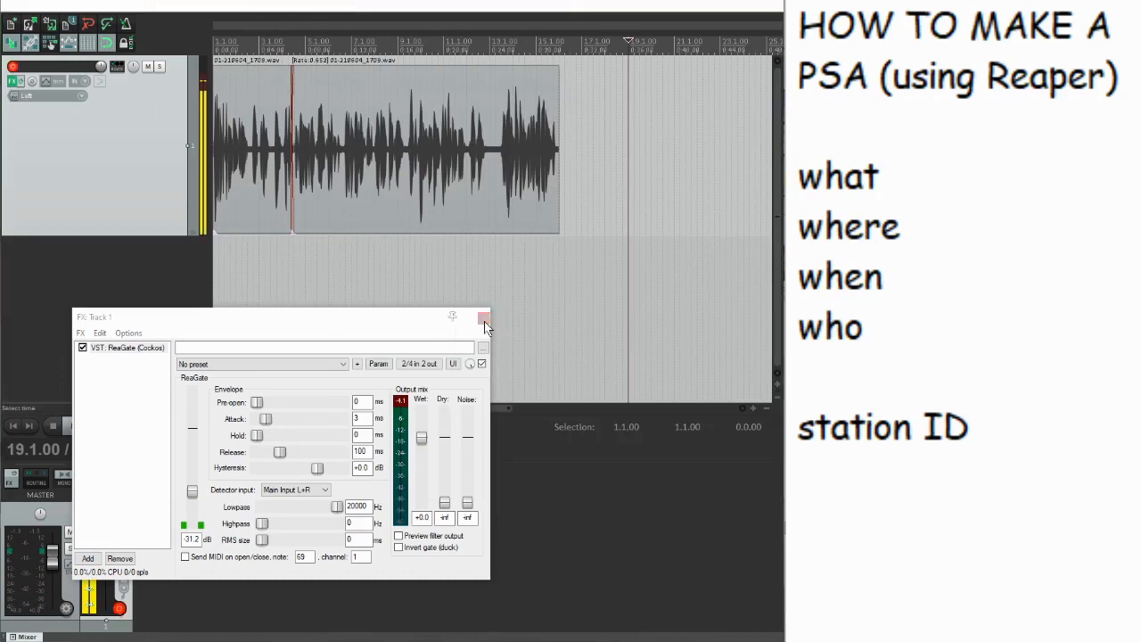
click(482, 317)
key(ctrl+r)
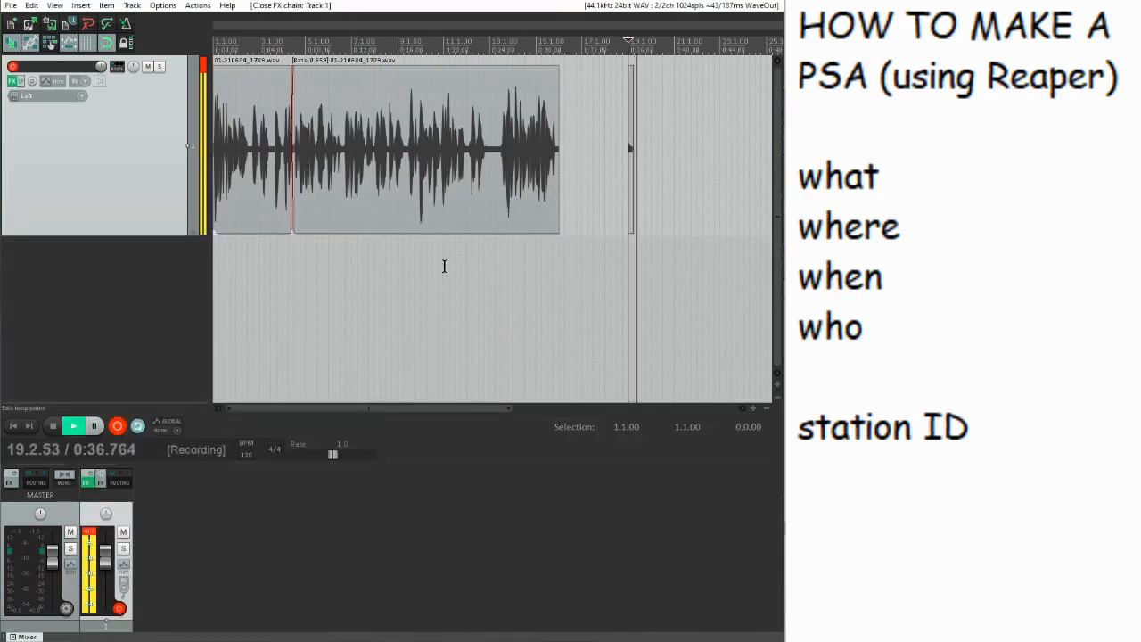
key(space)
key(Return)
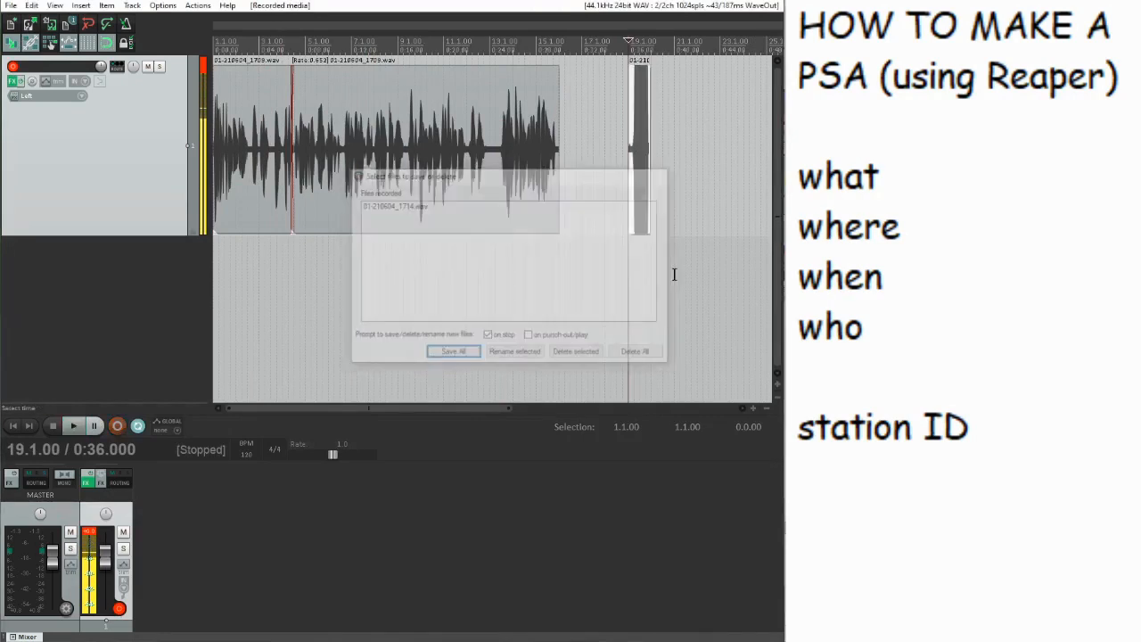
Select the range from 19.2.00 to 19.4.00 over the loud part of the new take and play it briefly
click(205, 76)
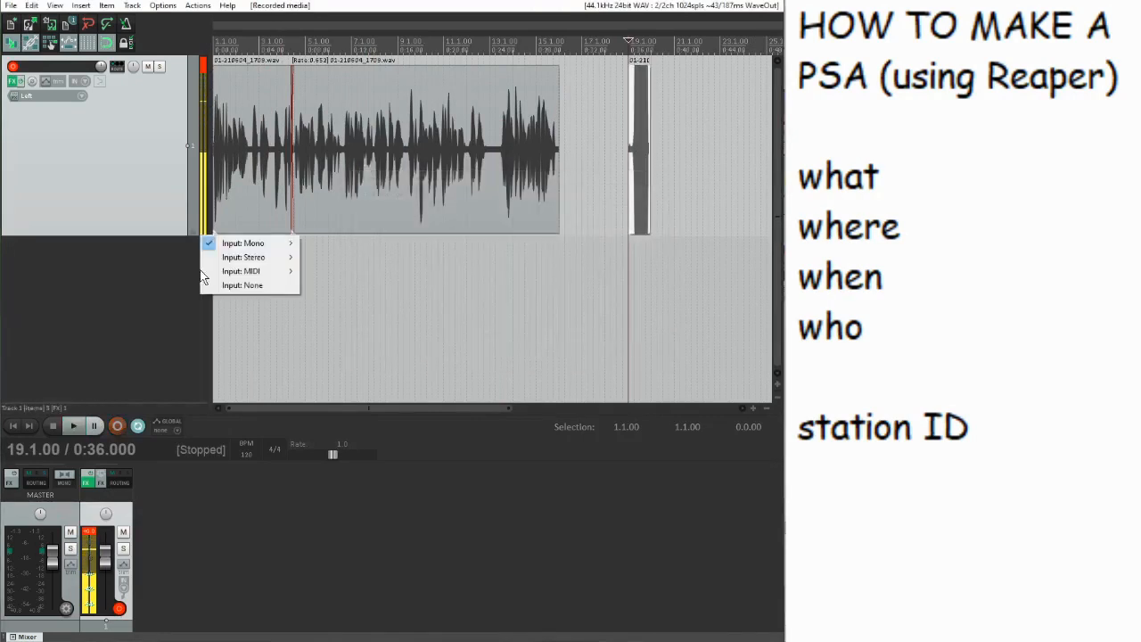
click(175, 153)
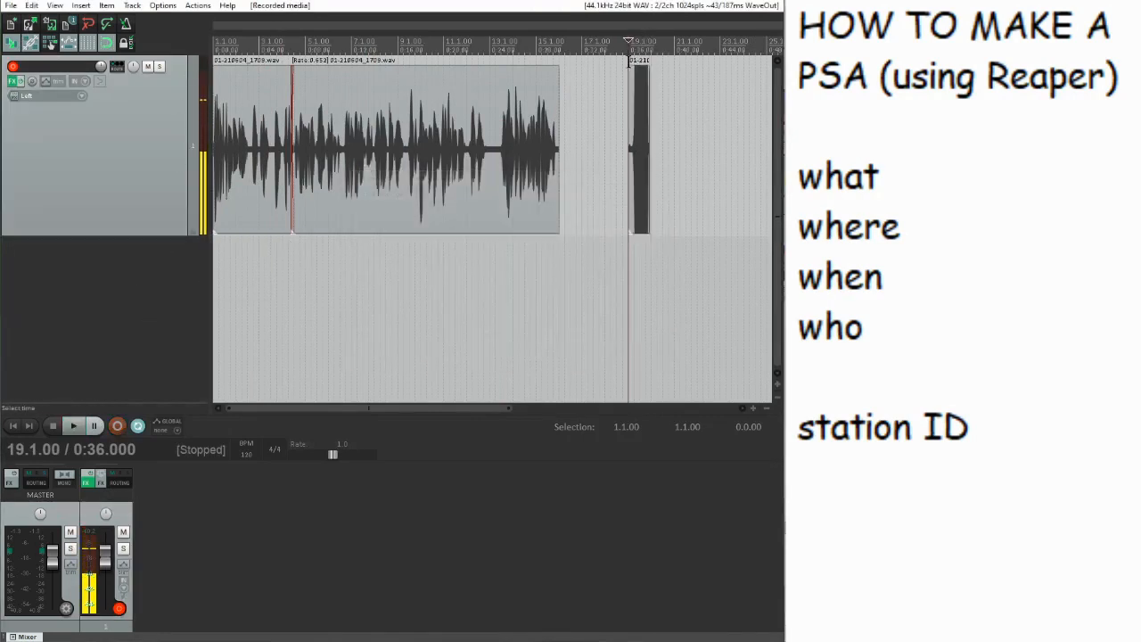
scroll(642, 45, up, 6)
drag(560, 49, 658, 49)
key(space)
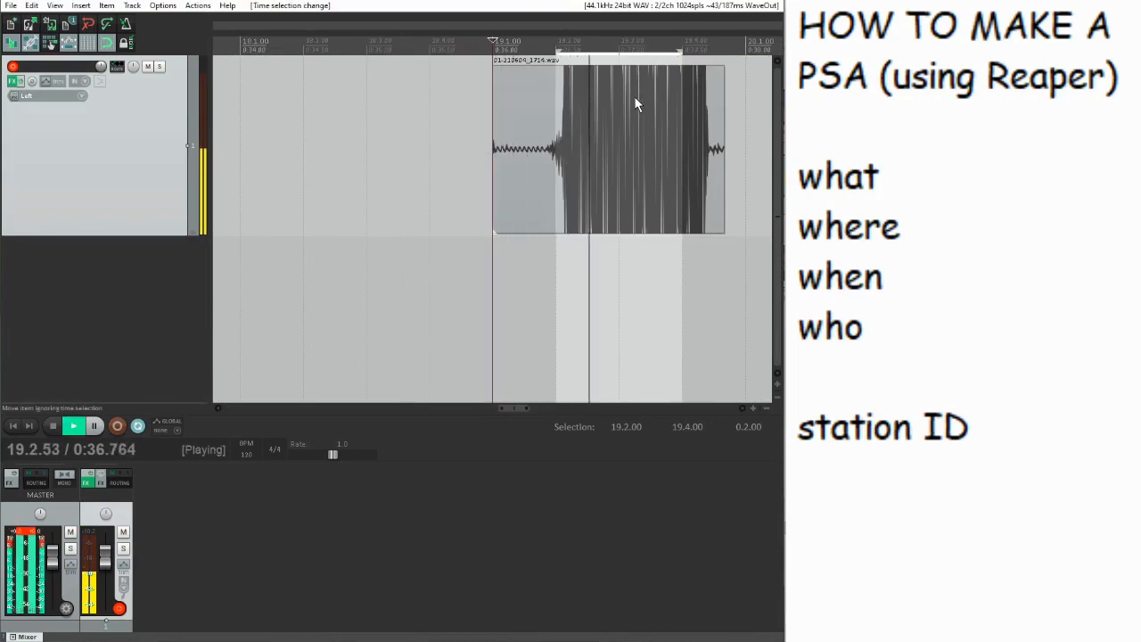
key(space)
Add the ReaEQ effect to track 1 after ReaGate and enlarge the effects window
key(f)
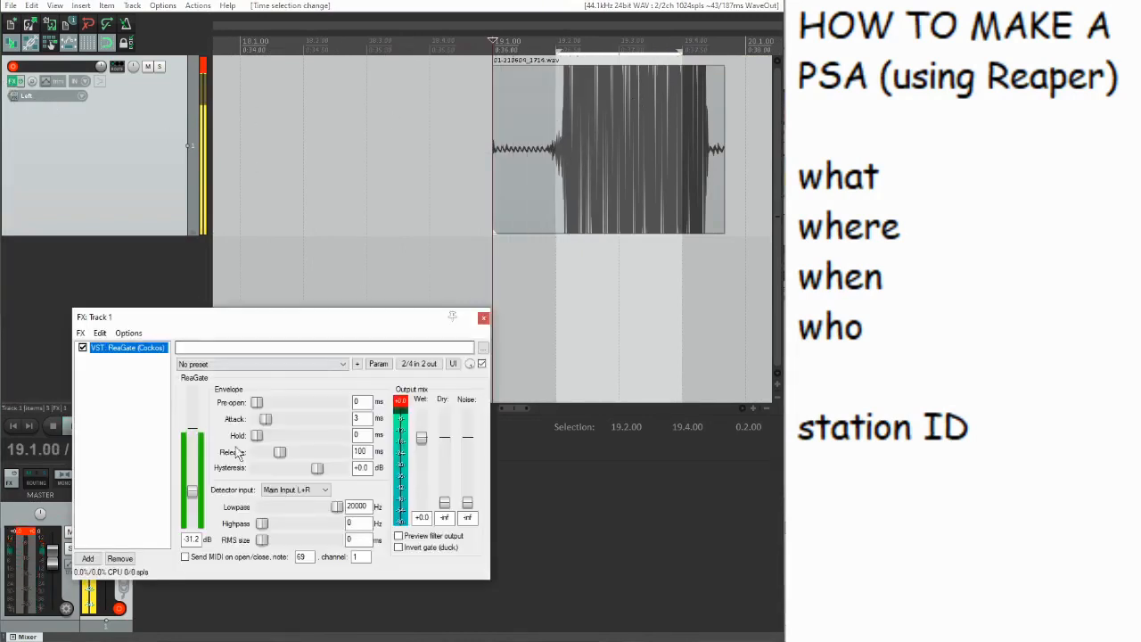
click(89, 558)
text(eq)
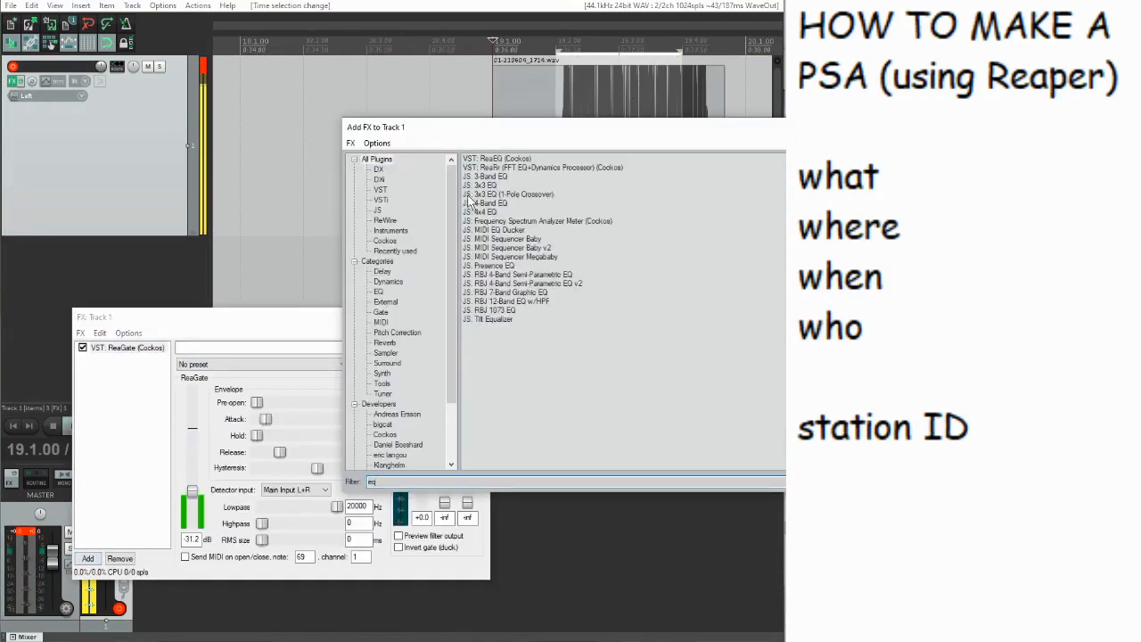
double_click(493, 159)
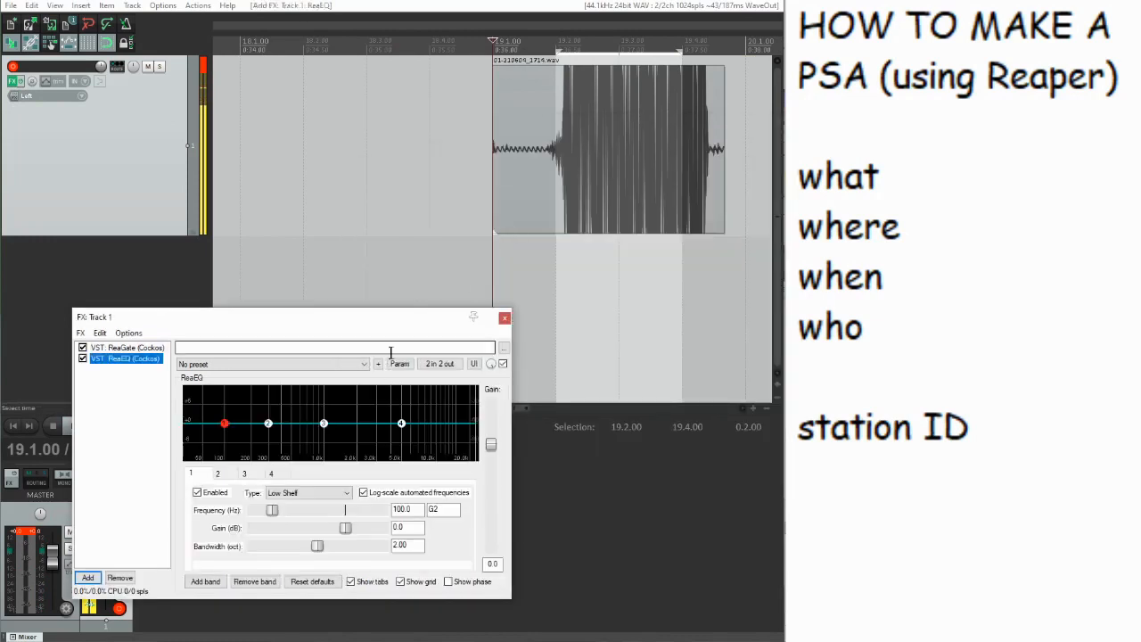
drag(389, 320, 366, 148)
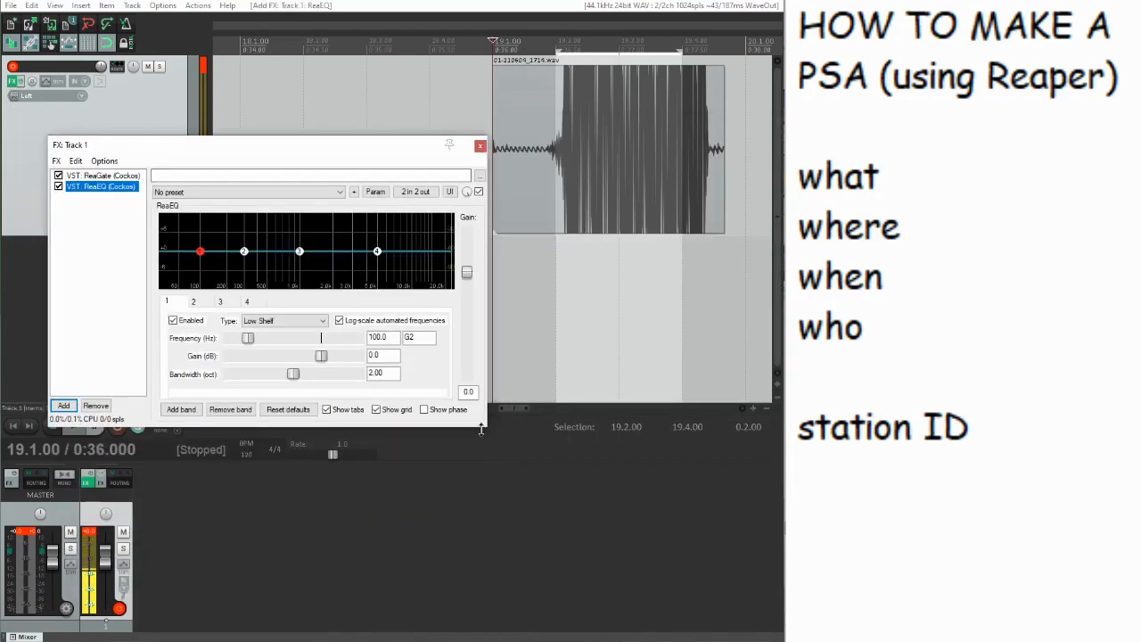
drag(489, 432, 656, 533)
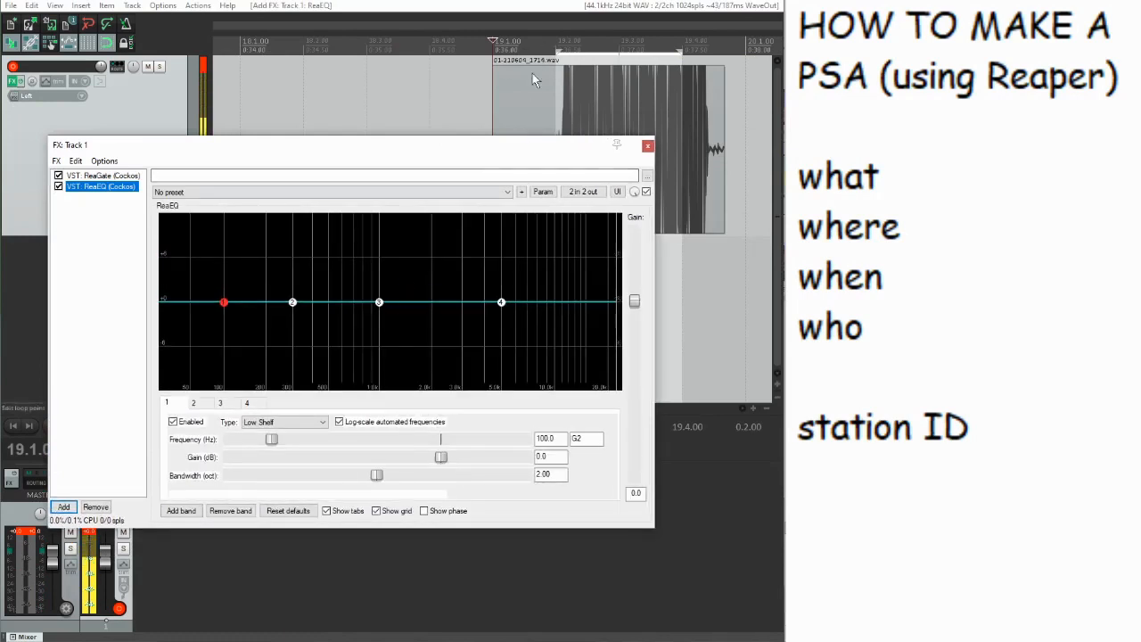
Lower the master volume, play from 19.2.00, and move ReaEQ band 1 to 532.6 Hz at -10.4 dB
click(554, 45)
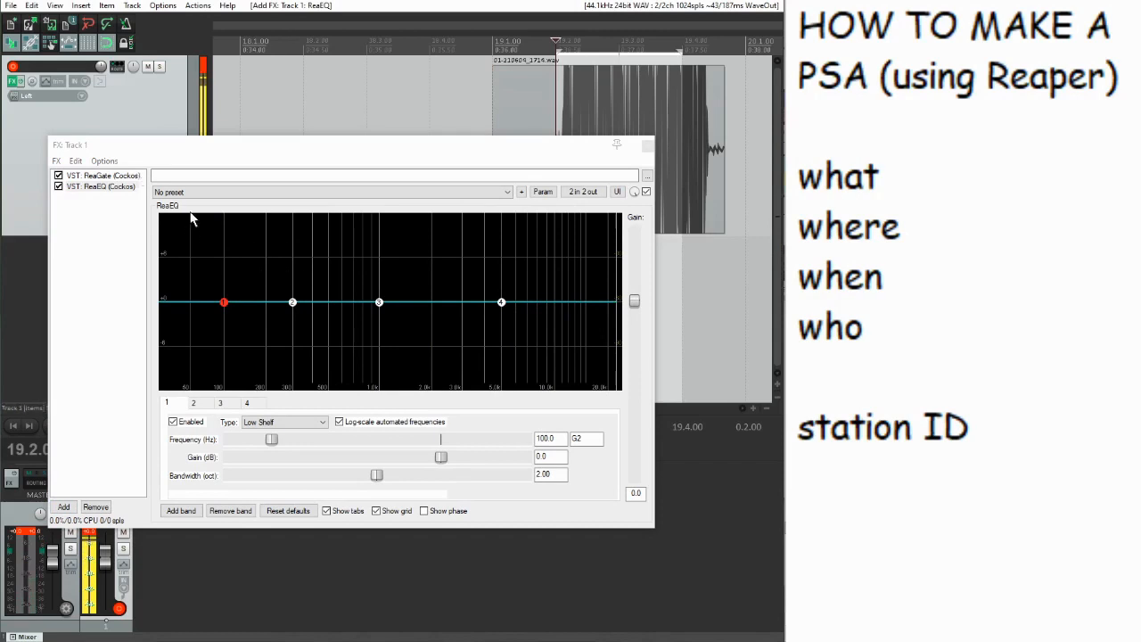
drag(53, 571, 56, 595)
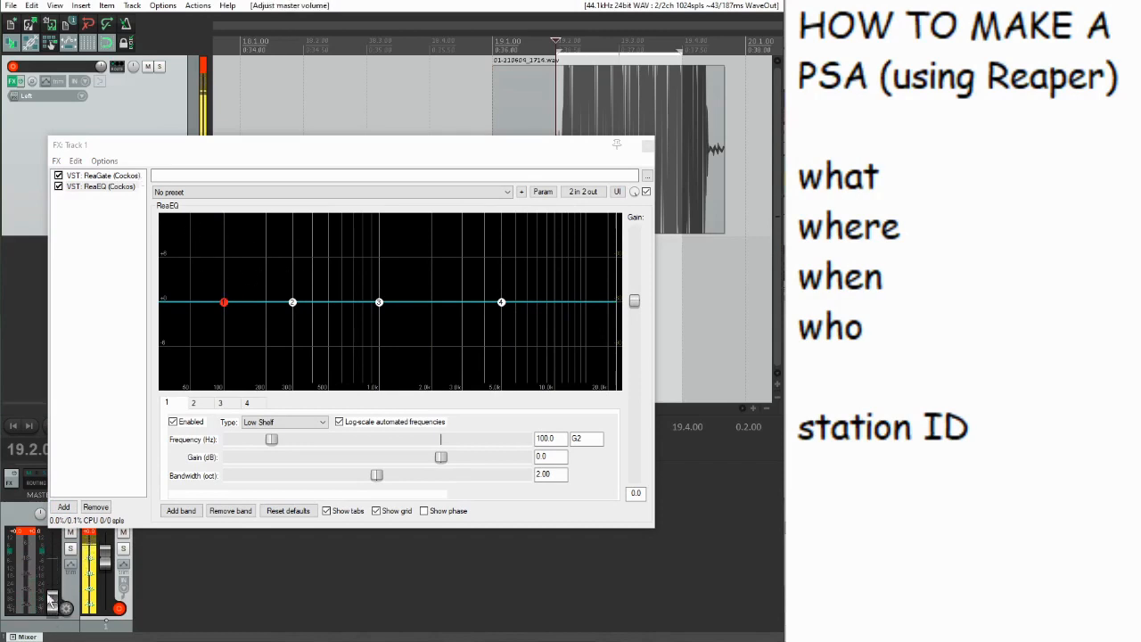
key(space)
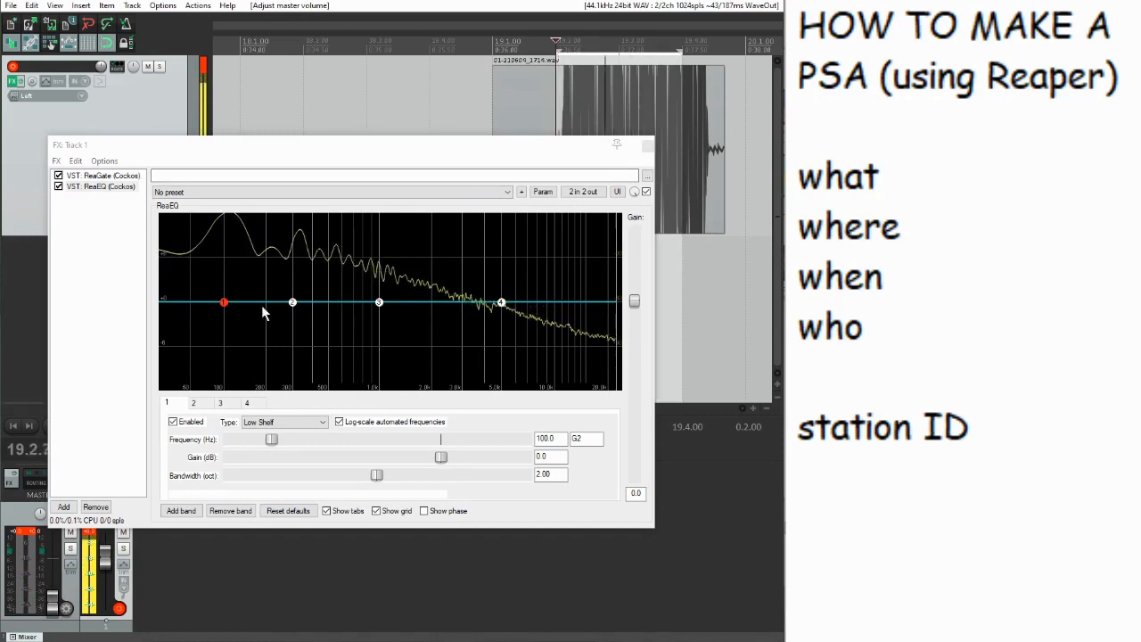
drag(227, 306, 337, 382)
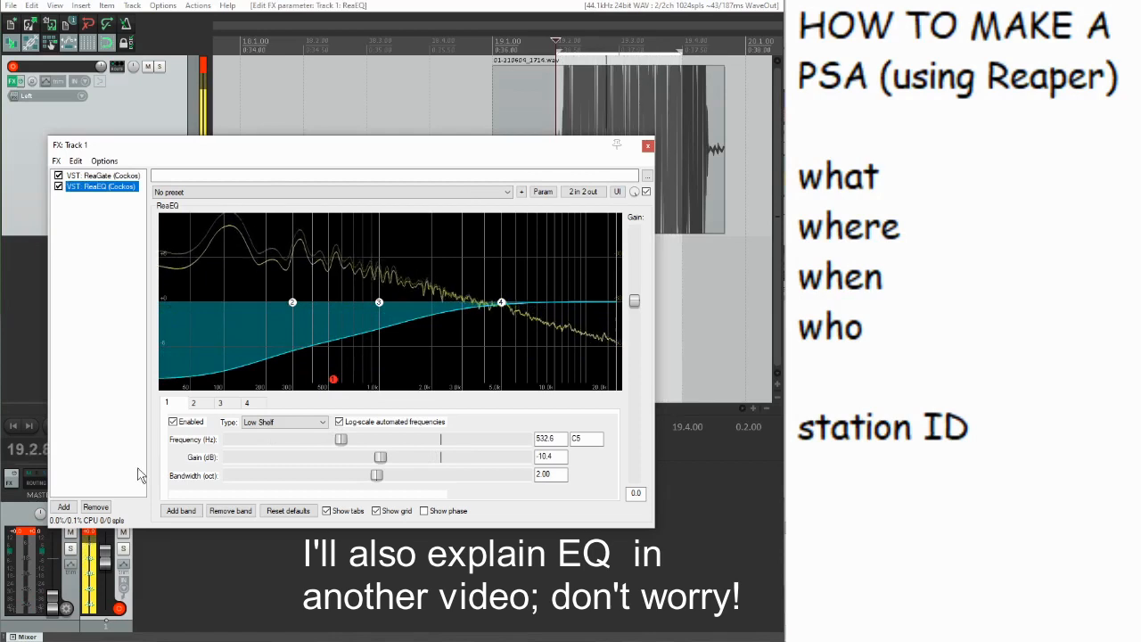
Remove ReaEQ and ReaGate from track 1, reset the master volume to its default, and close the effects window
click(262, 66)
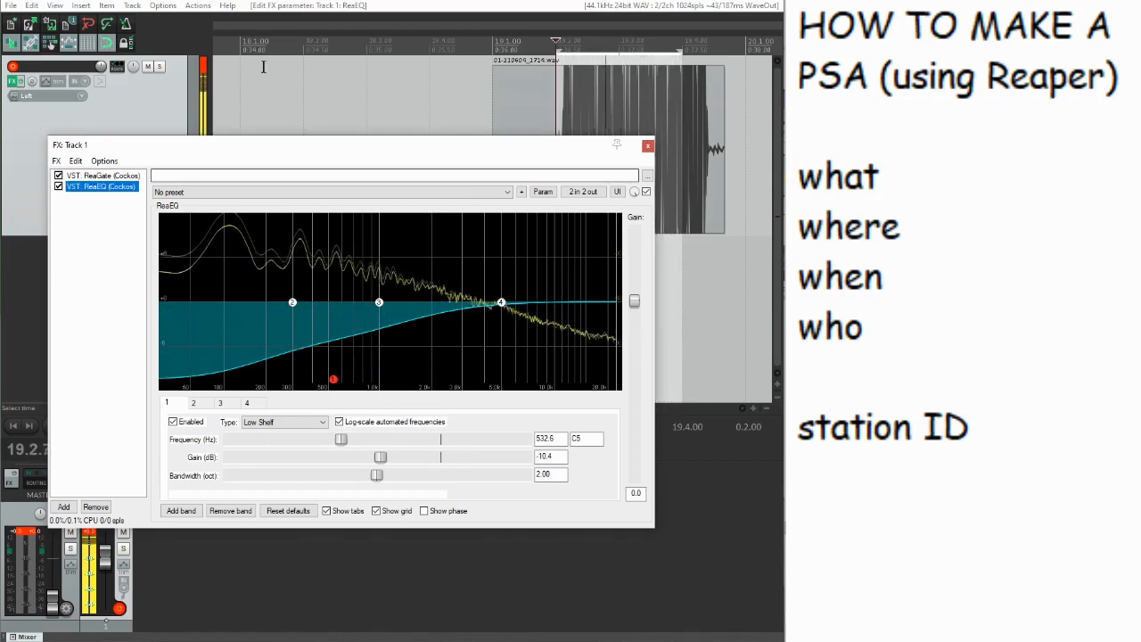
drag(109, 277, 95, 122)
click(104, 507)
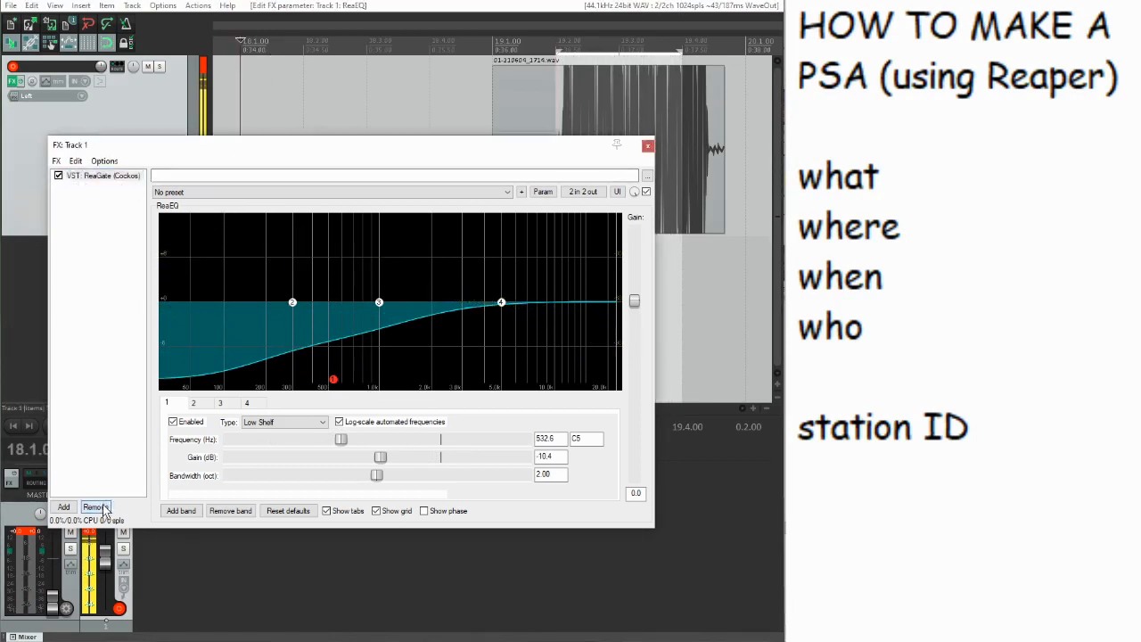
double_click(56, 590)
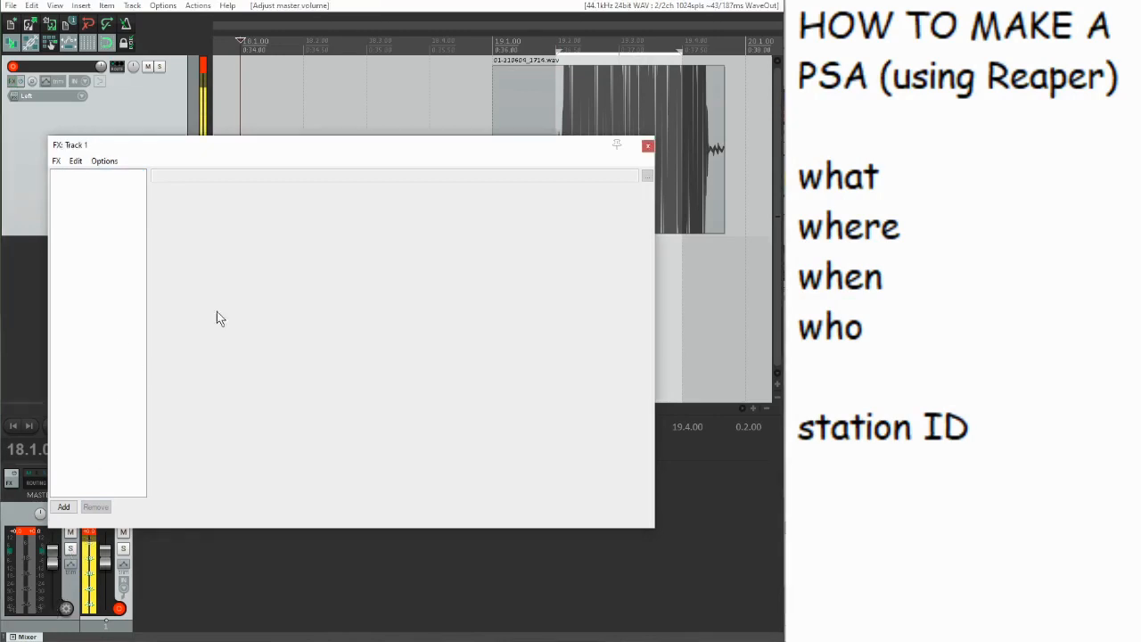
click(648, 148)
Delete the short test take after the voice clips, return to the project start, and disarm track 1
scroll(568, 161, down, 5)
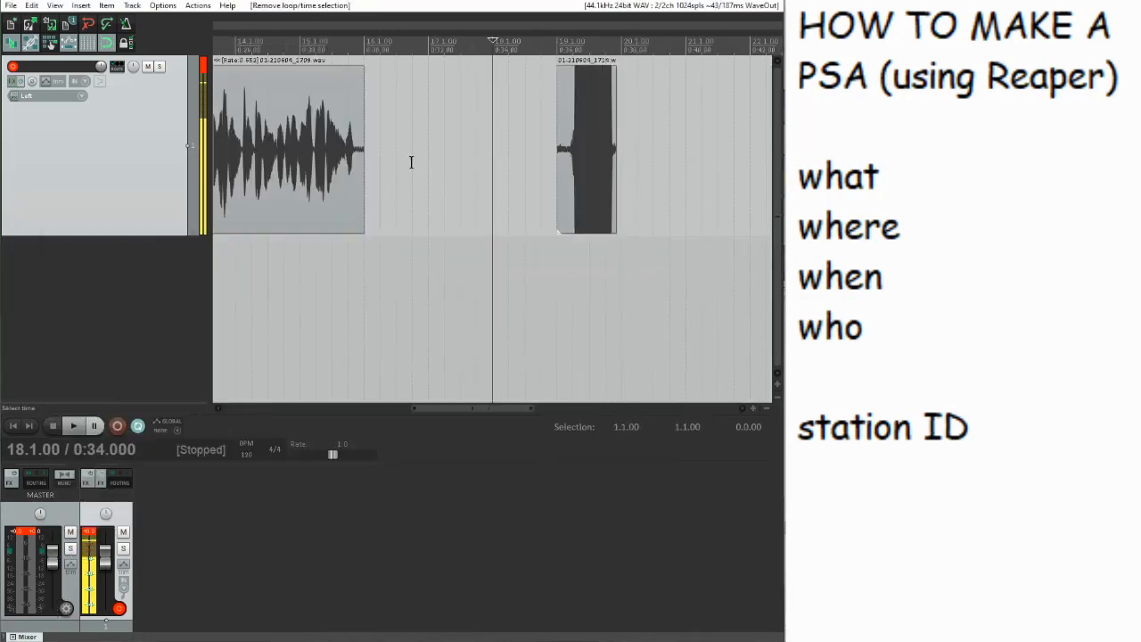
click(572, 140)
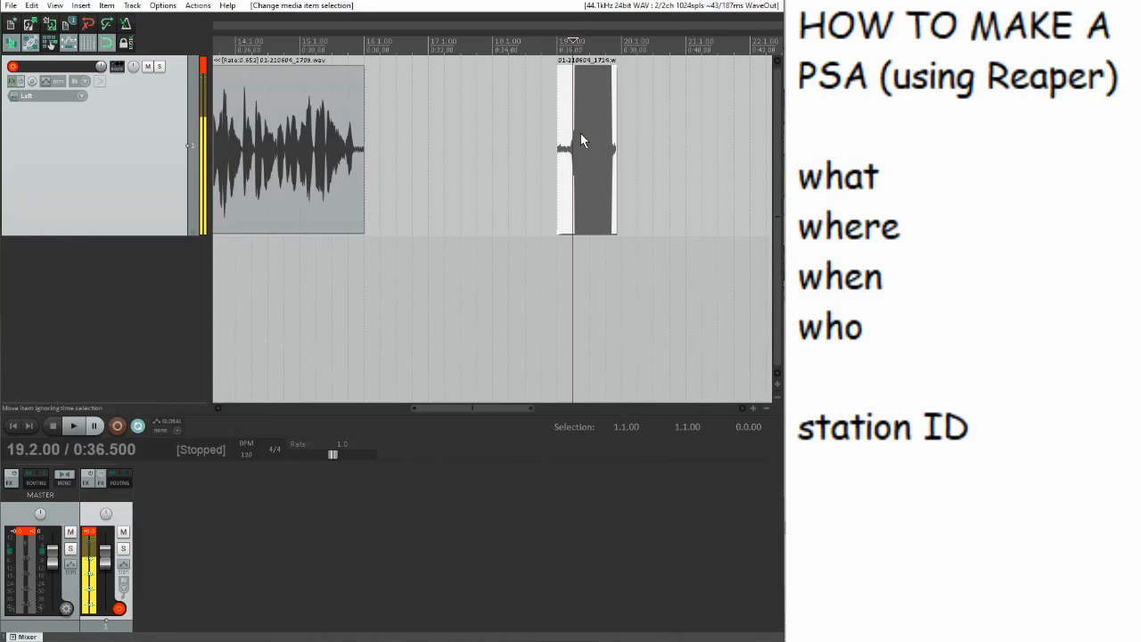
key(Delete)
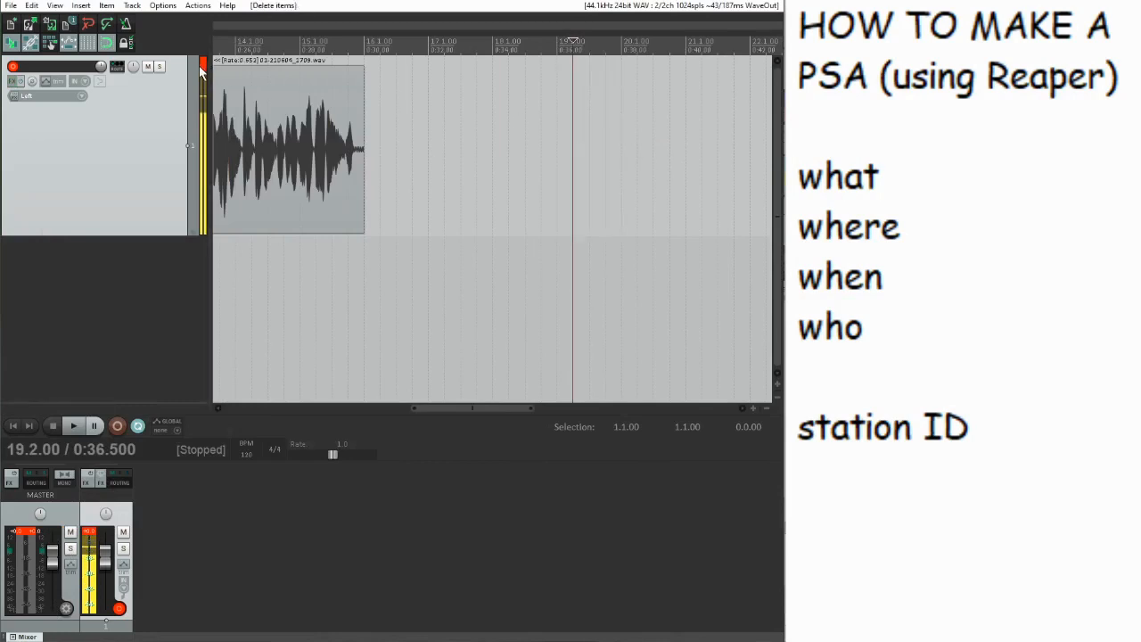
key(Home)
scroll(424, 167, down, 3)
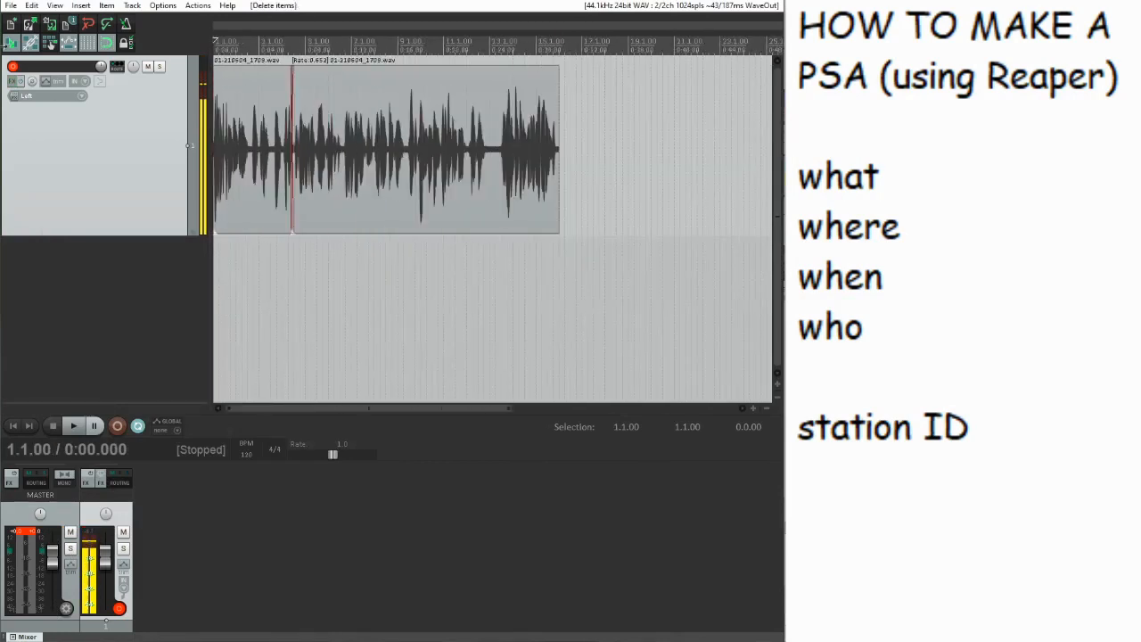
click(13, 68)
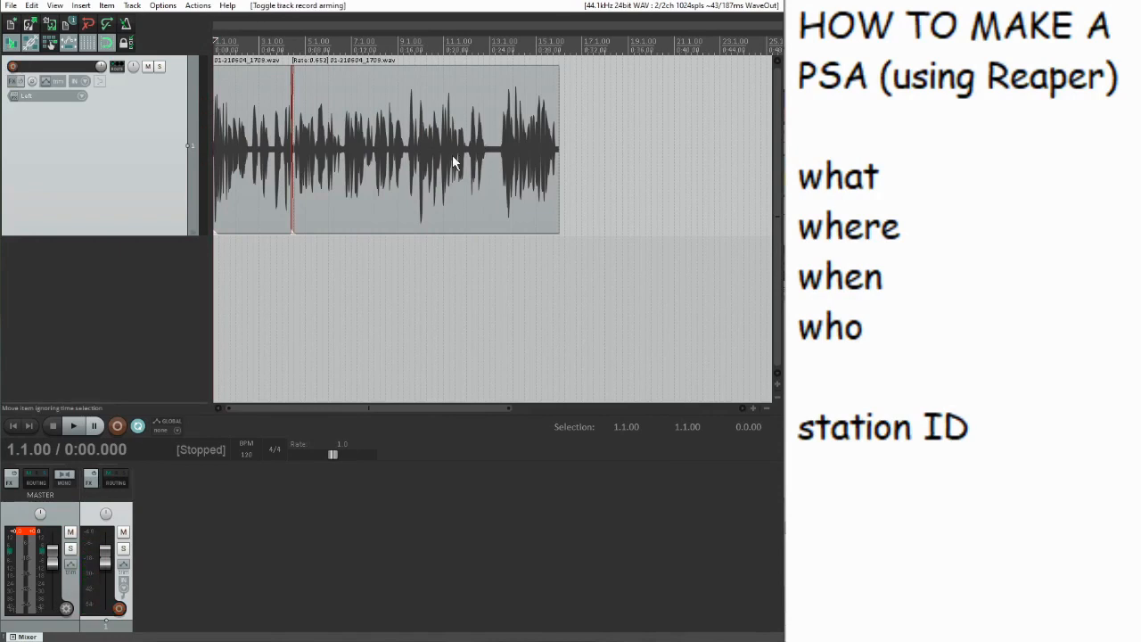
Split the second voice clip at 8.1.00, try overlapping the split parts, and undo the overlap
scroll(415, 158, down, 2)
scroll(317, 157, up, 3)
click(438, 135)
key(s)
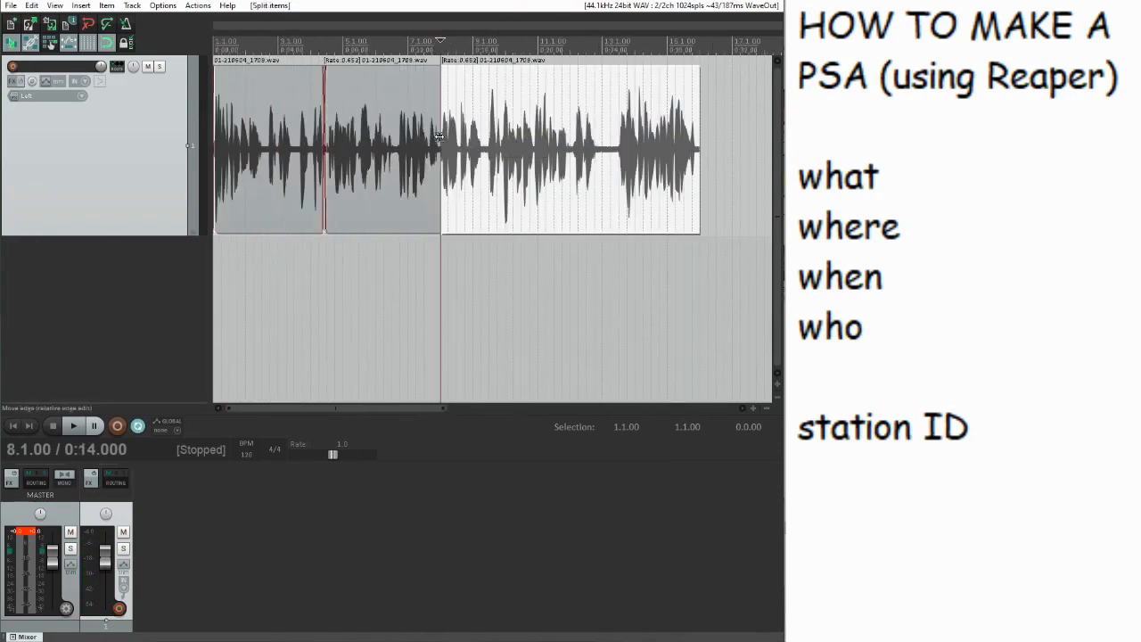
drag(439, 136, 367, 143)
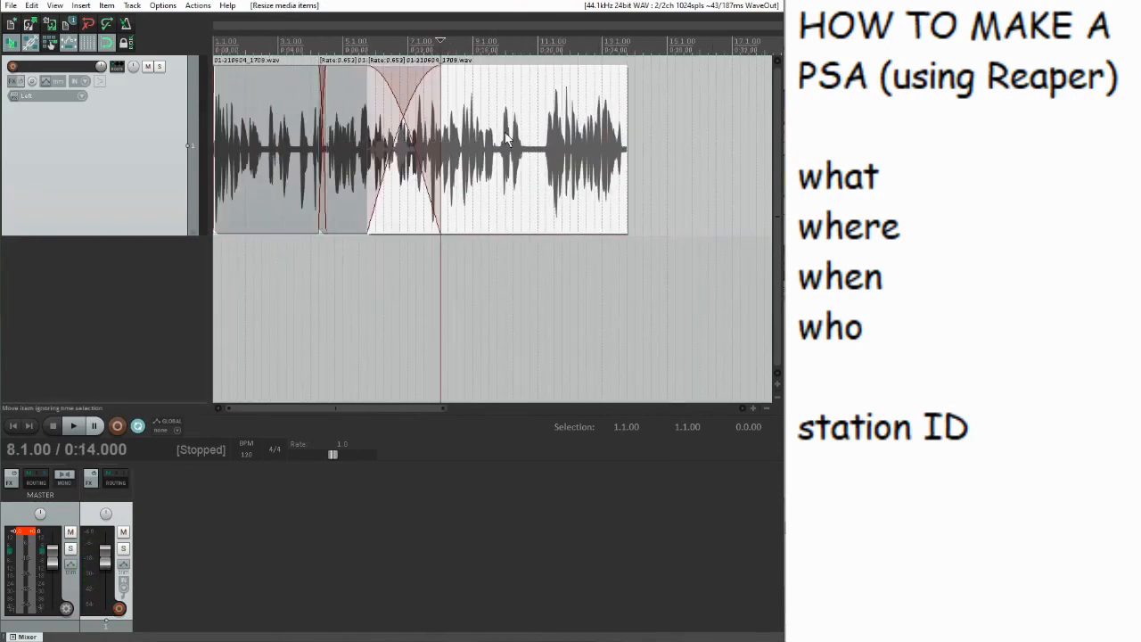
key(ctrl+z)
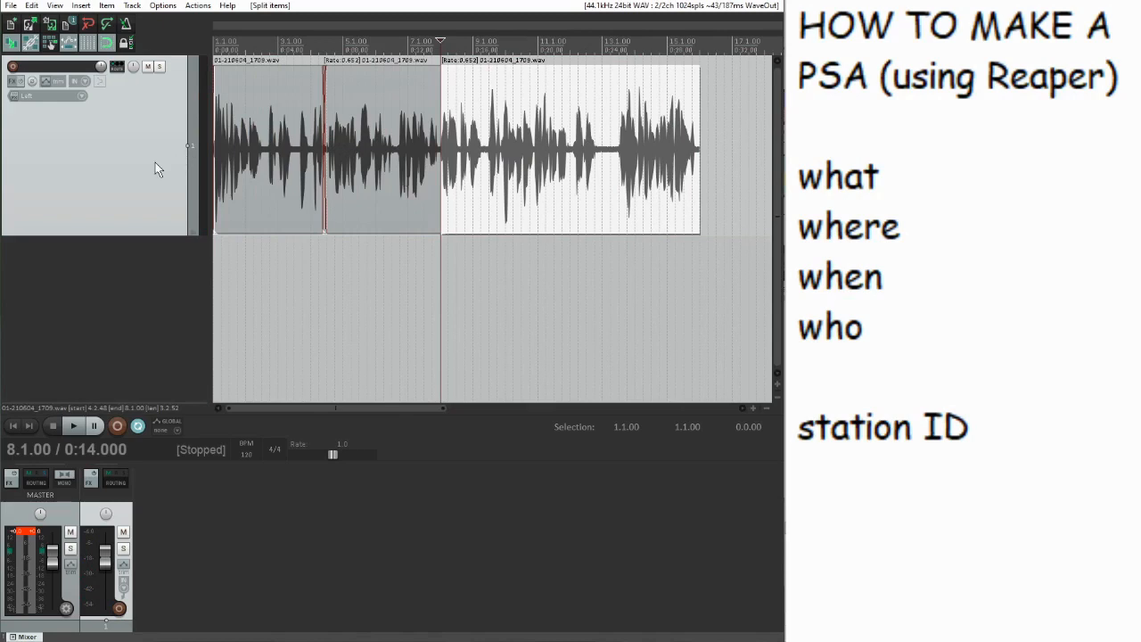
Add an empty second track below the voice track and place the edit cursor at the project start
key(ctrl+t)
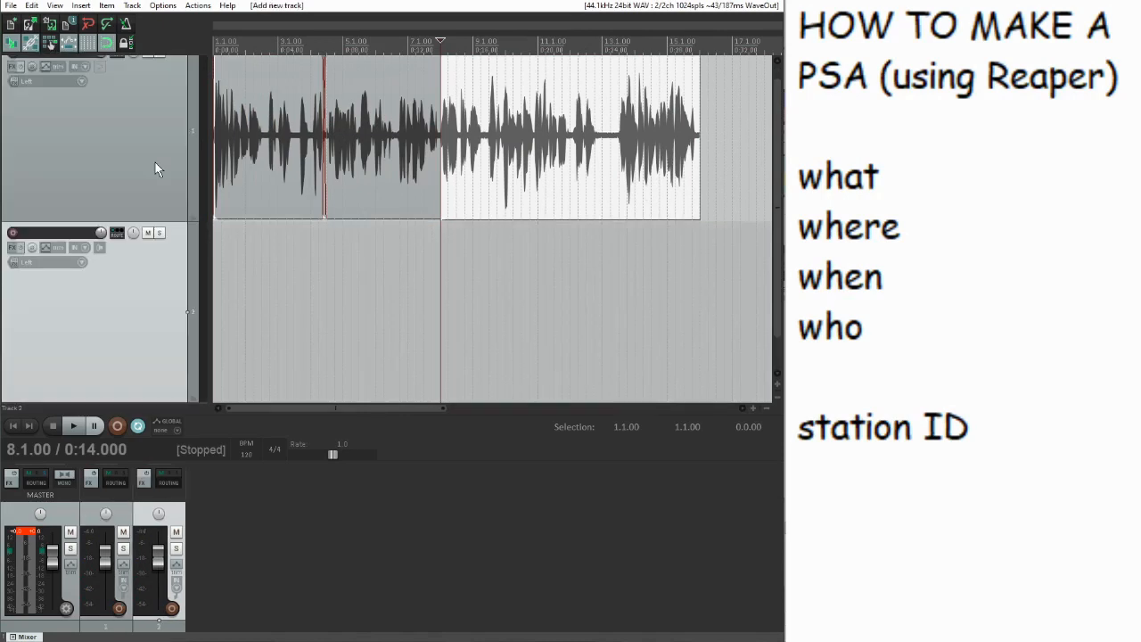
scroll(155, 162, down, 5)
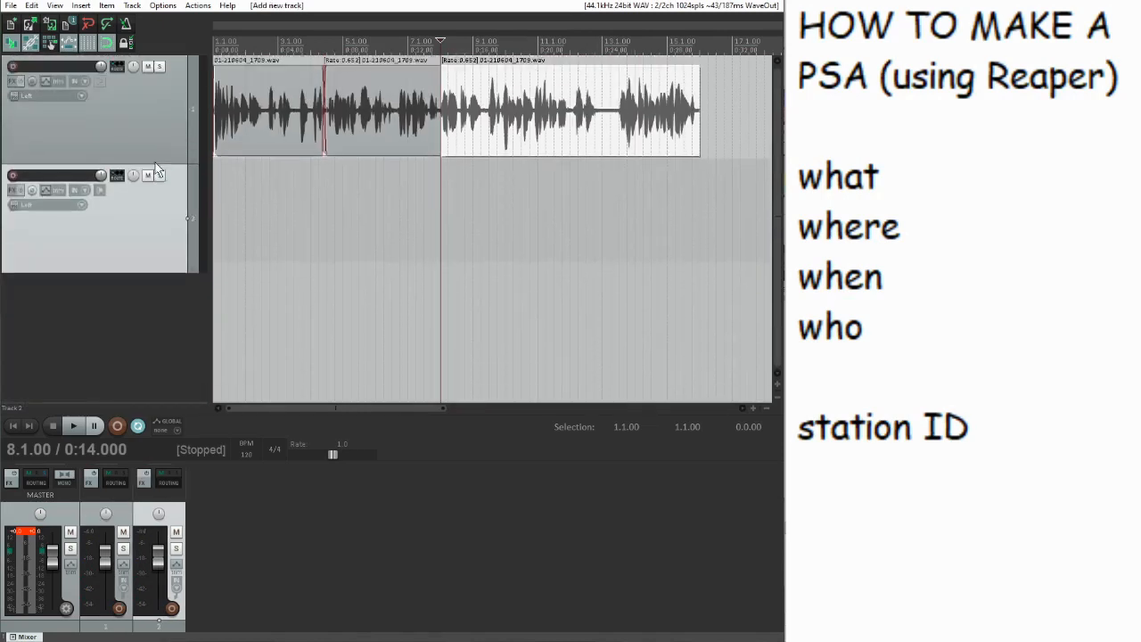
scroll(155, 162, down, 2)
click(244, 170)
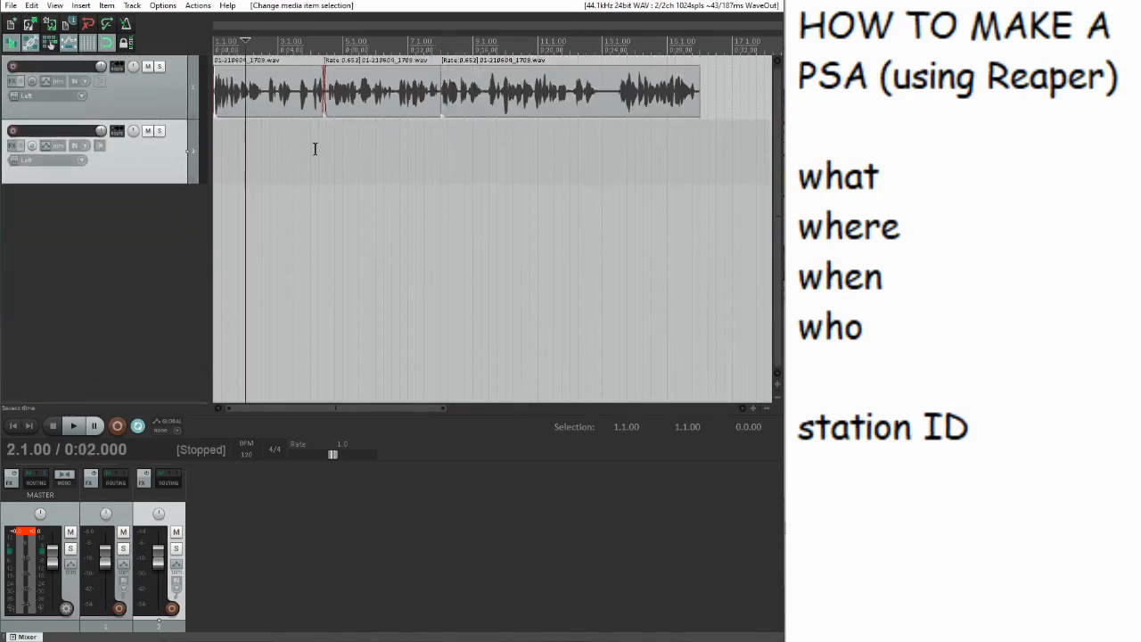
key(Home)
key(End)
key(Home)
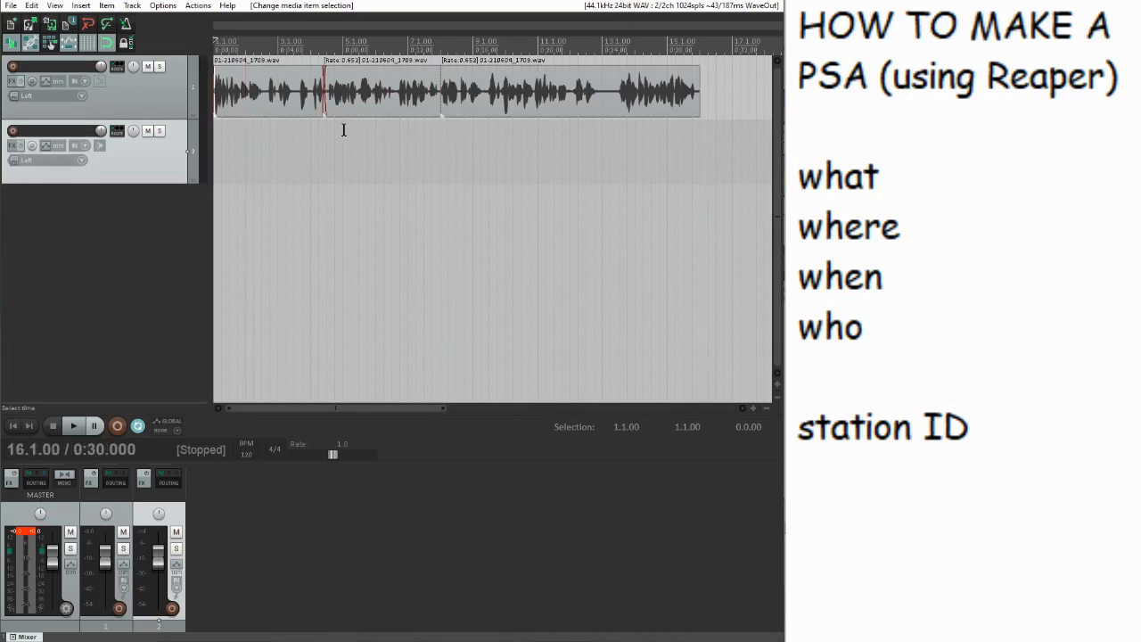
click(227, 51)
click(667, 46)
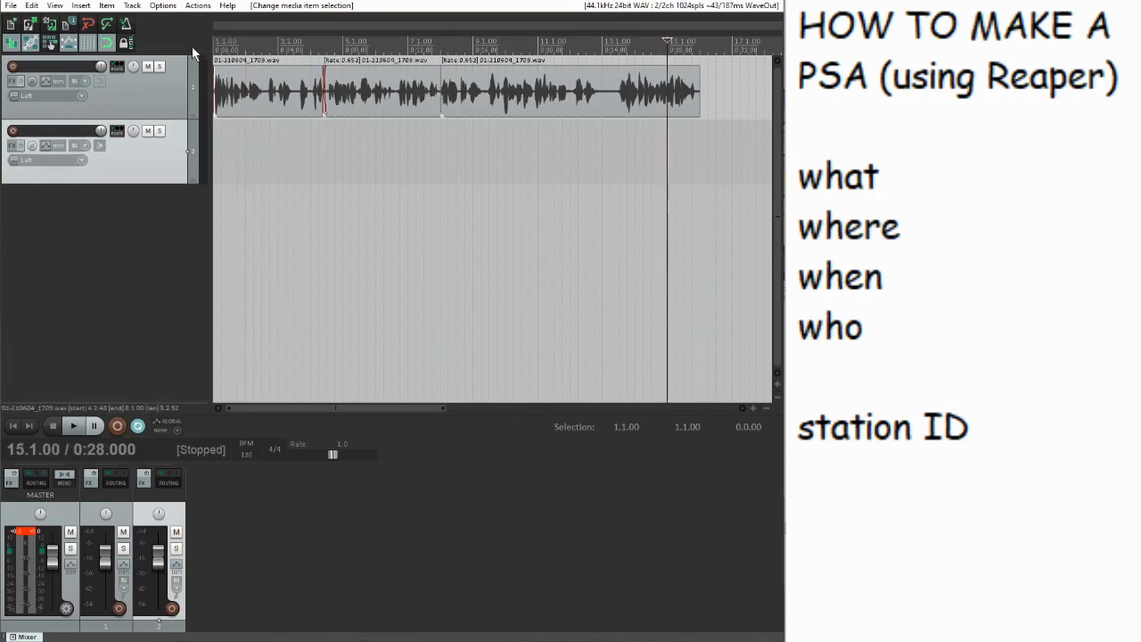
key(Home)
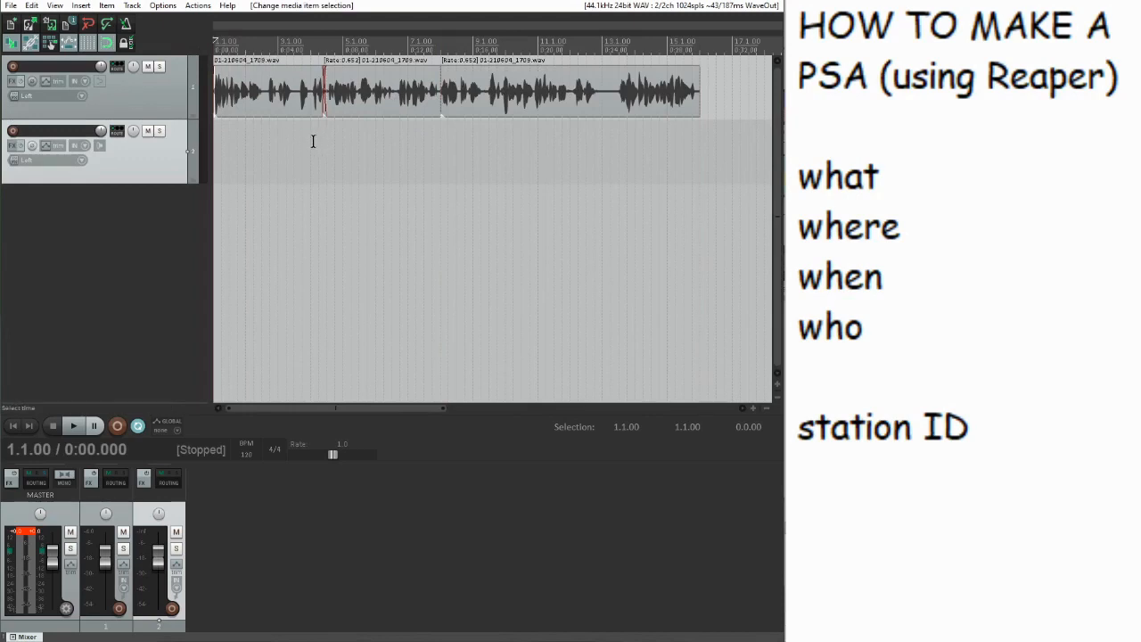
Import florida music.wav from the volume two folder in bg music onto the second track at the project start
click(81, 6)
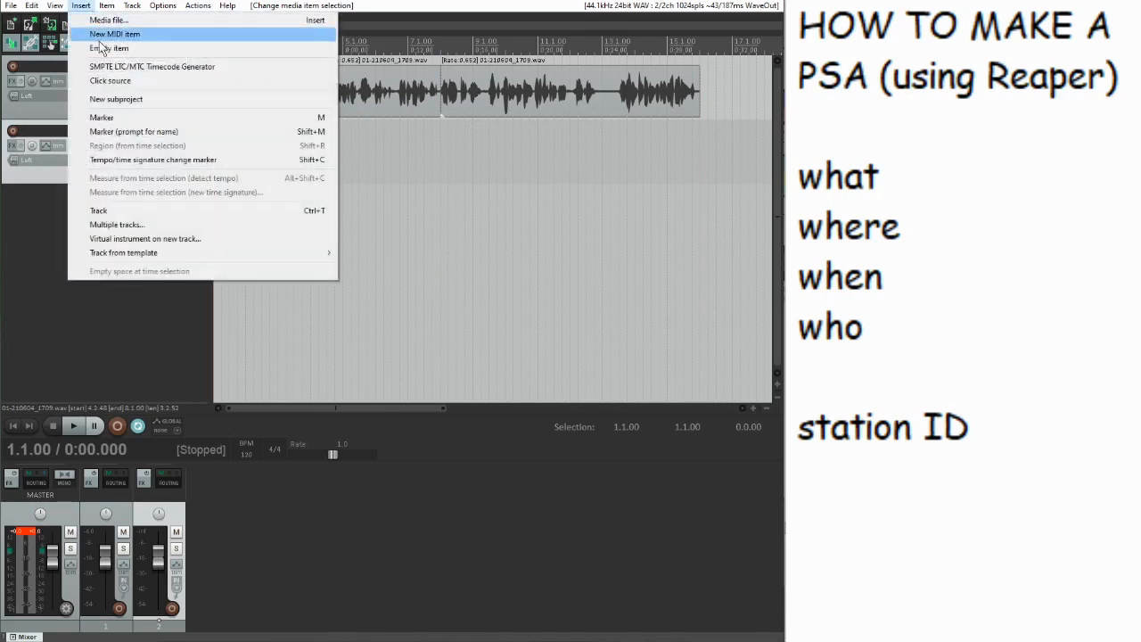
click(125, 21)
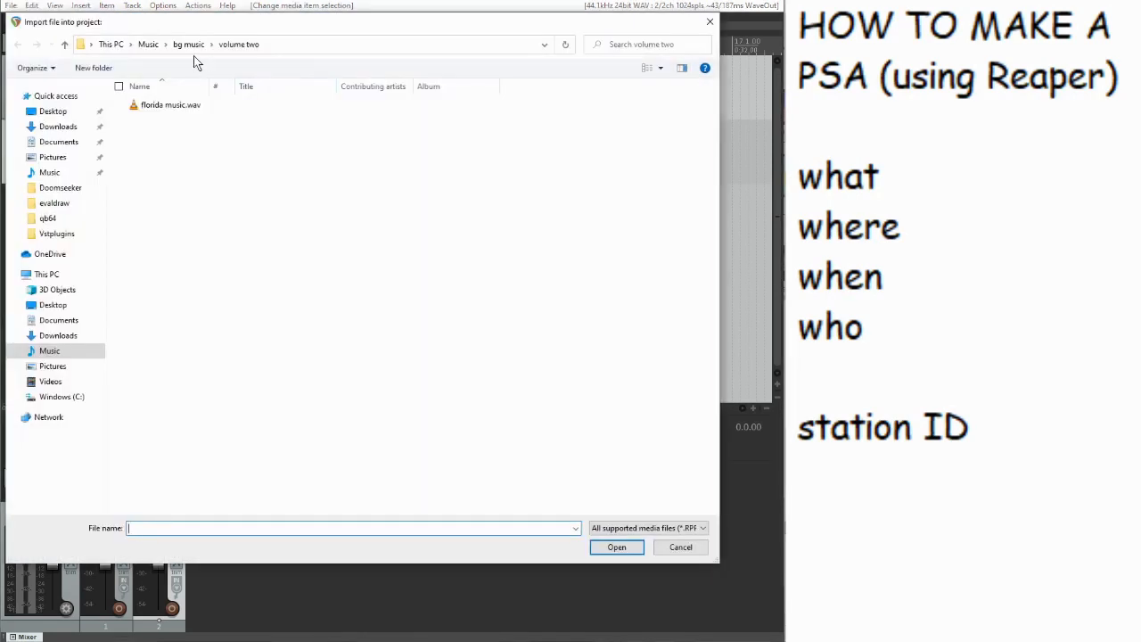
click(190, 45)
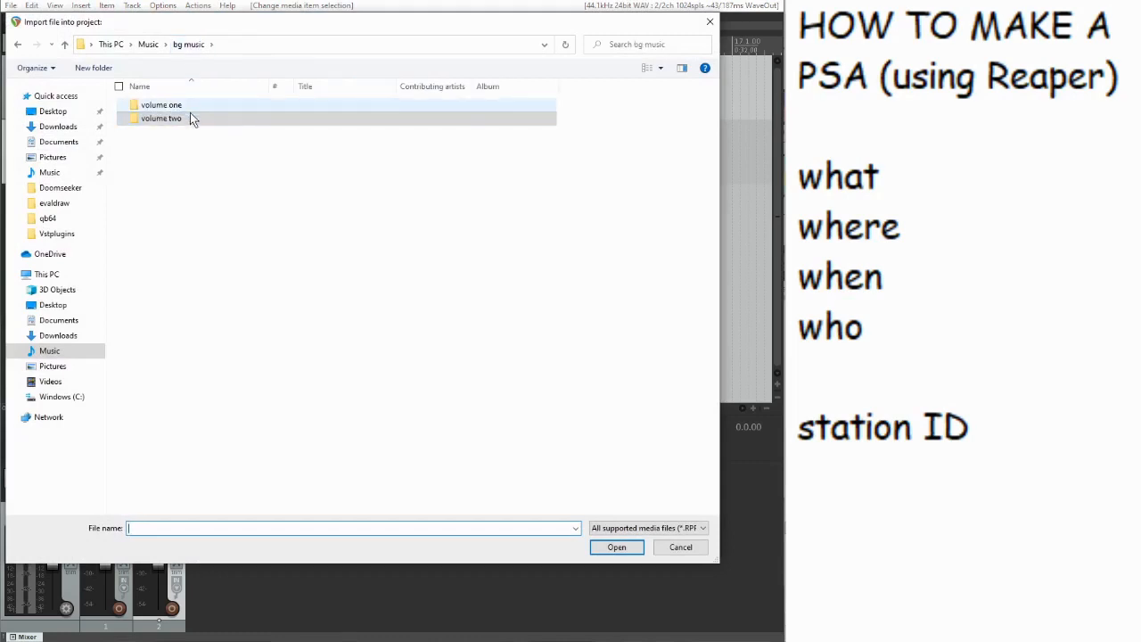
double_click(192, 118)
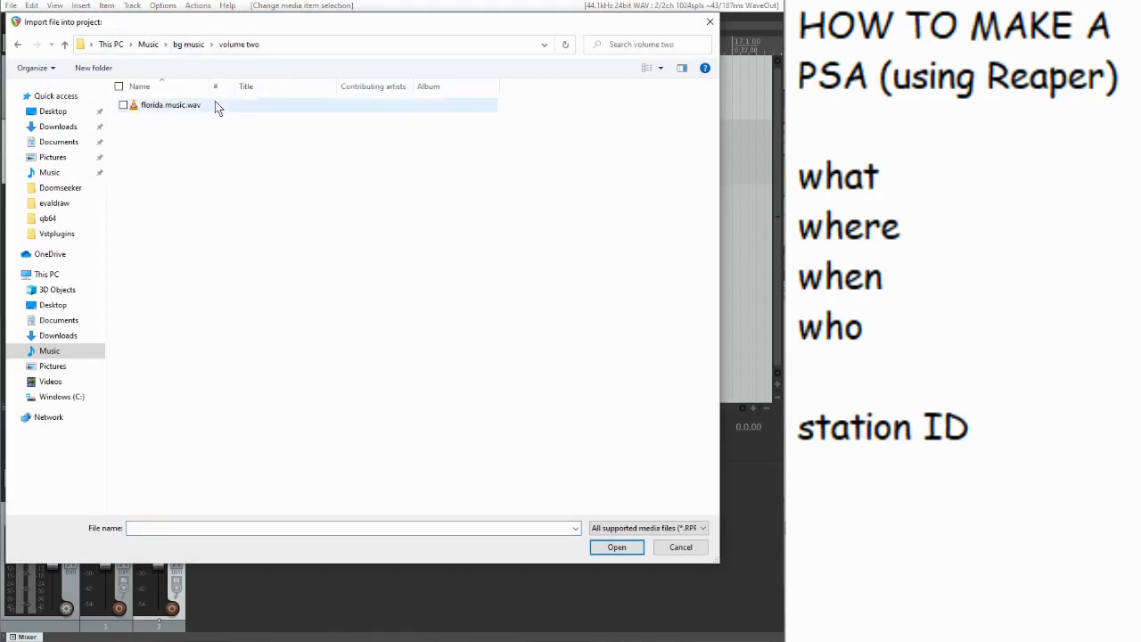
double_click(192, 105)
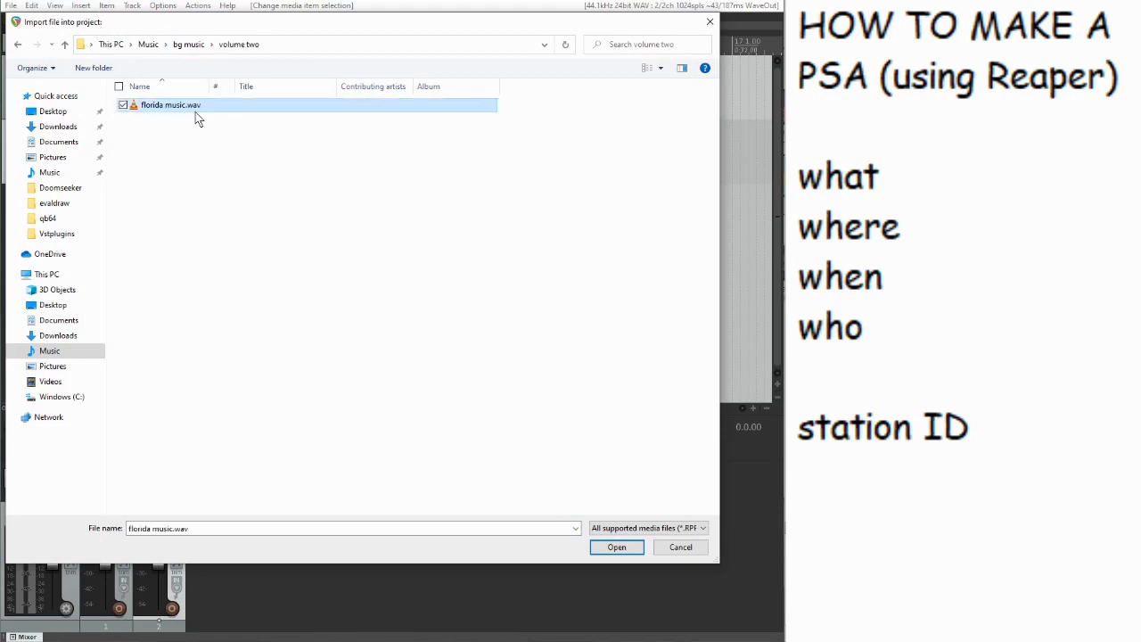
scroll(398, 173, down, 3)
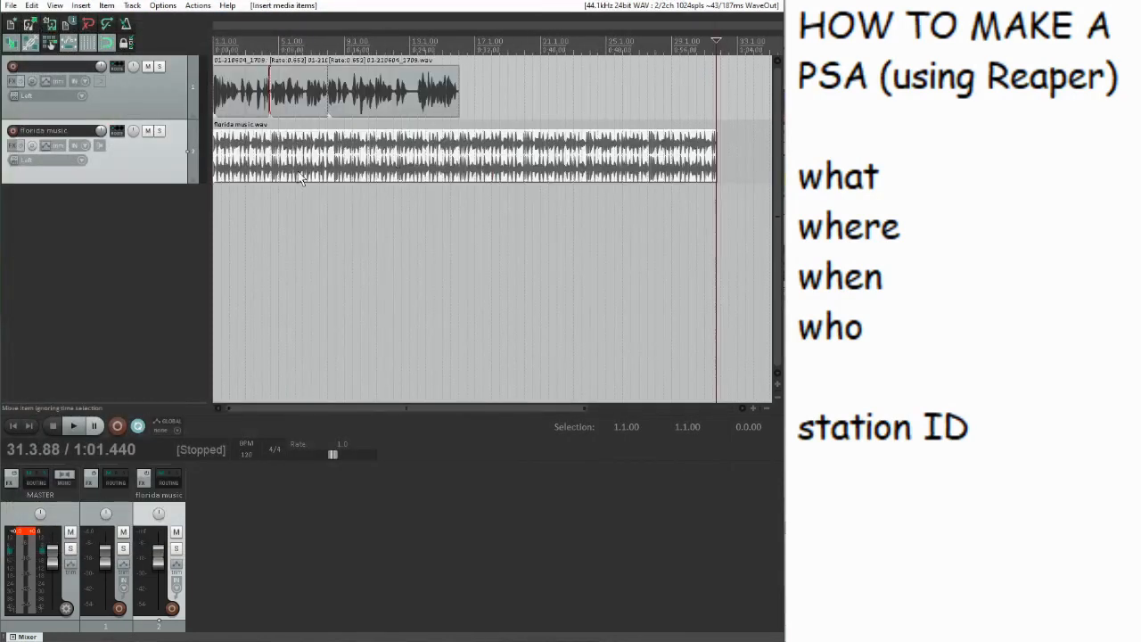
Play the voice and florida music tracks together from the project start
key(Home)
key(space)
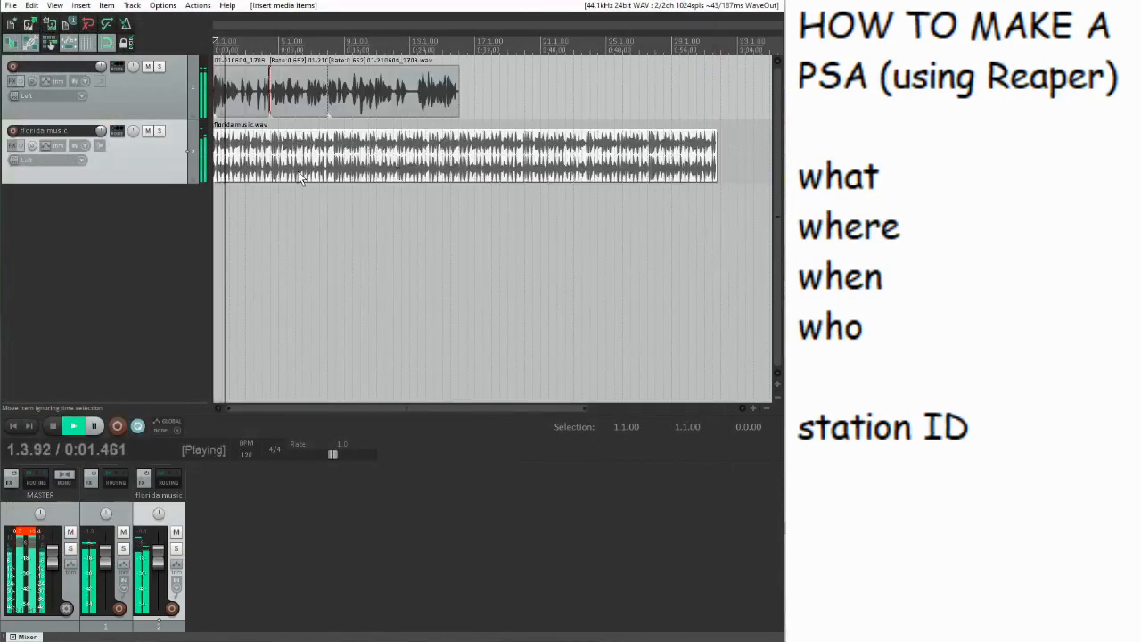
key(space)
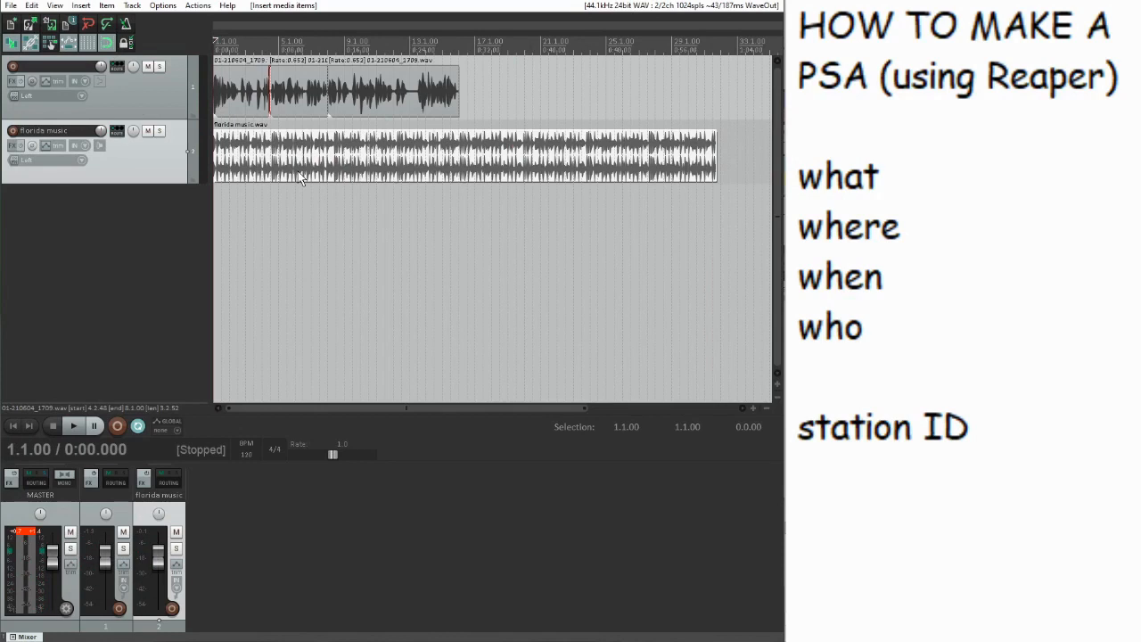
scroll(298, 171, up, 2)
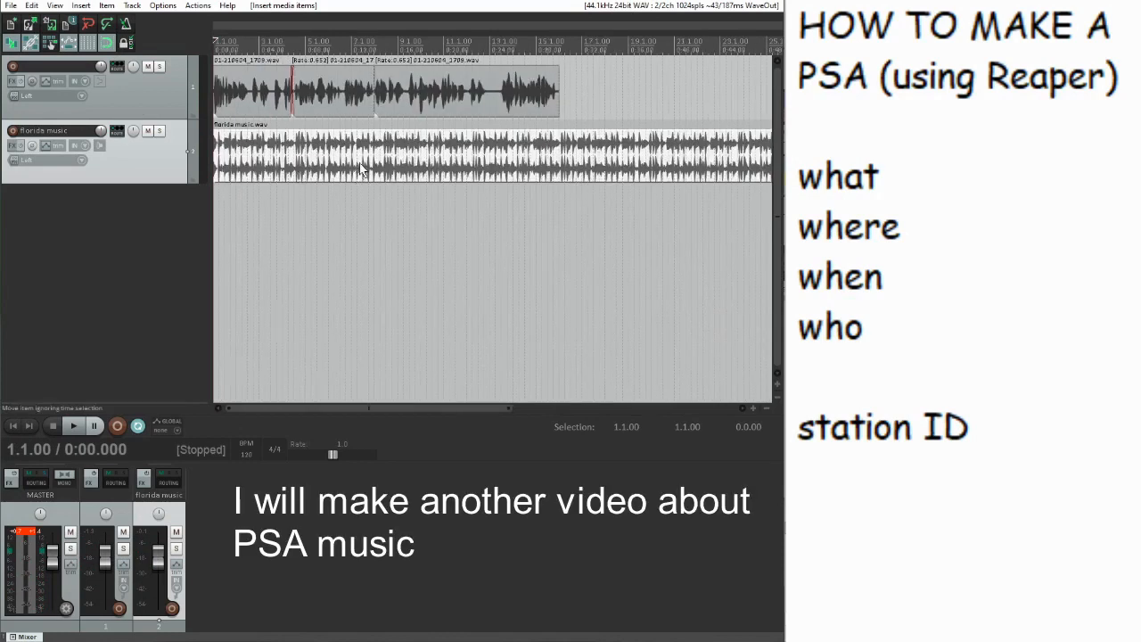
scroll(309, 192, down, 2)
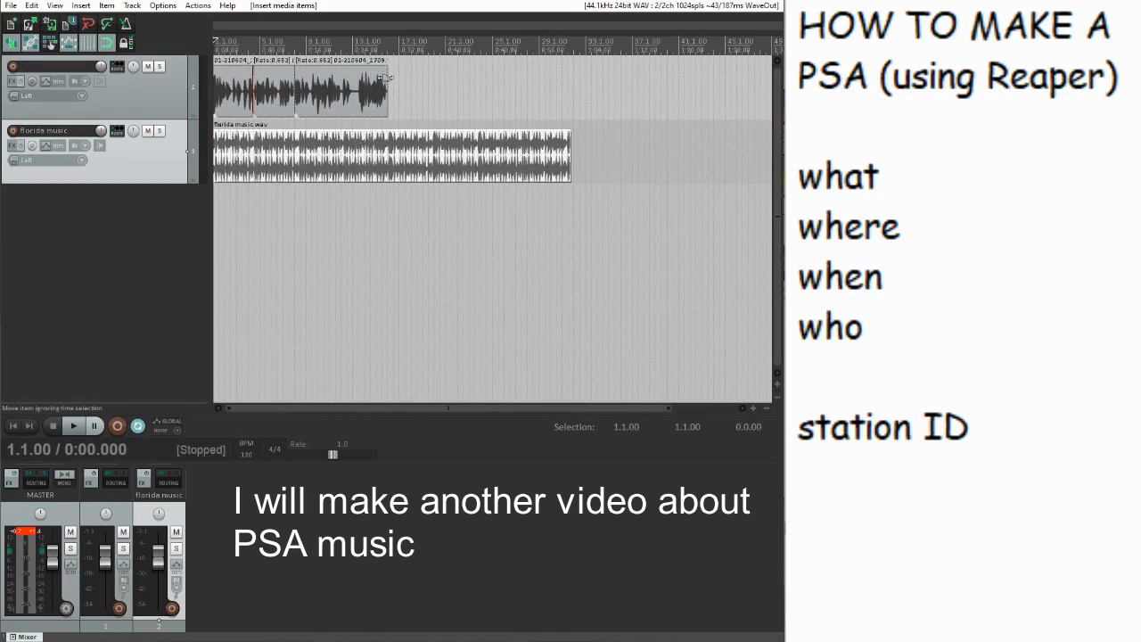
Try splitting the music at 16.1.00 and deleting the remainder, and undo both edits
click(397, 51)
scroll(510, 83, up, 3)
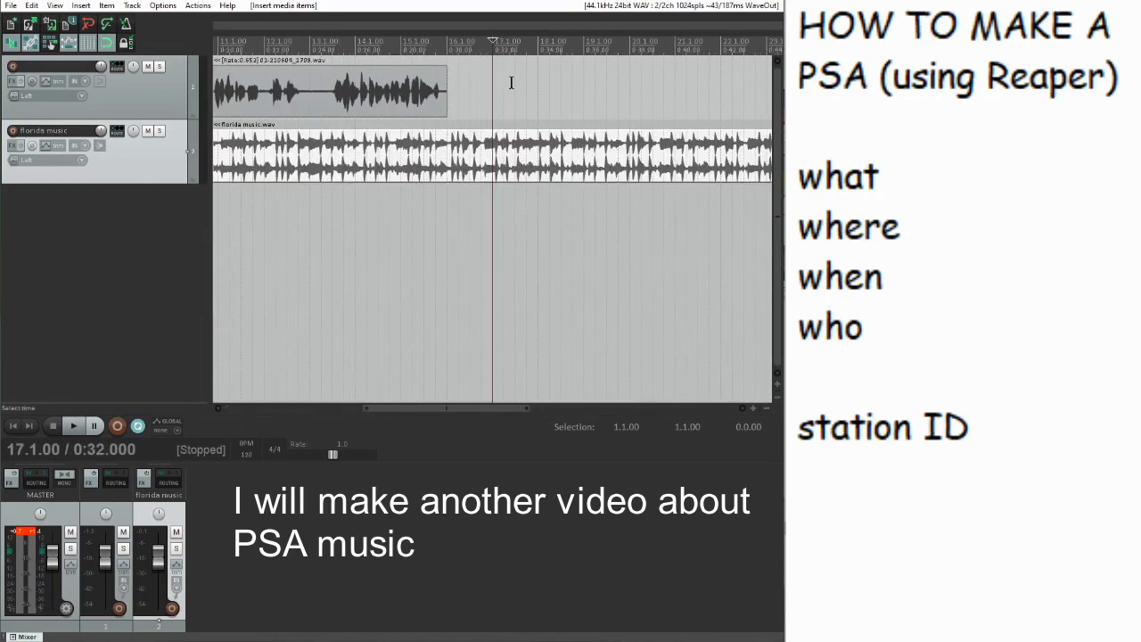
click(443, 53)
scroll(529, 179, up, 2)
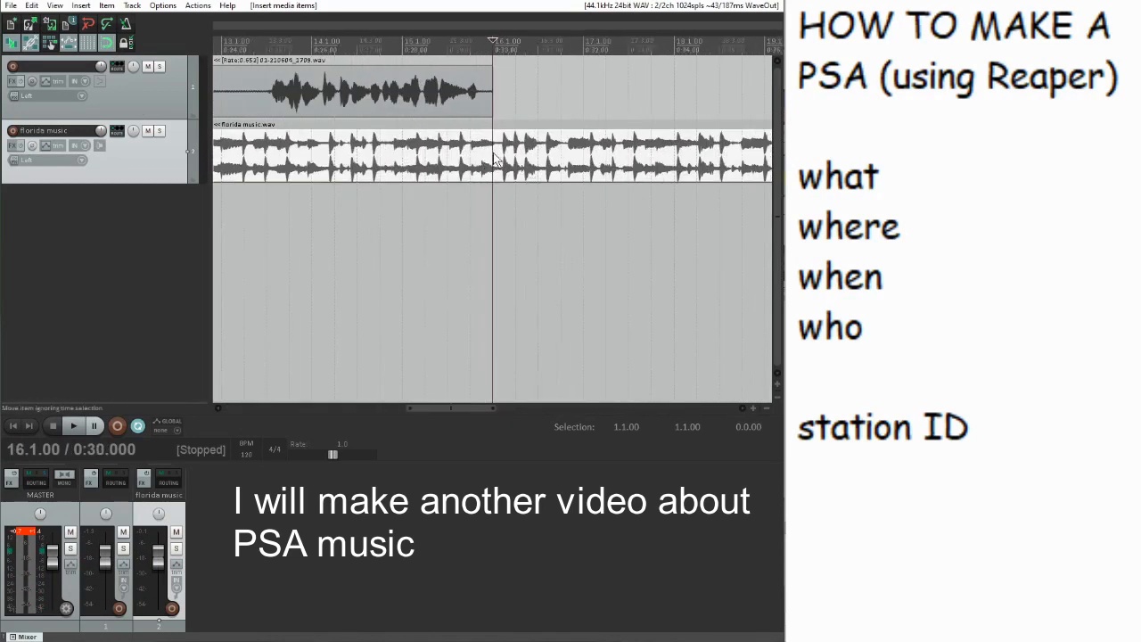
key(s)
key(Delete)
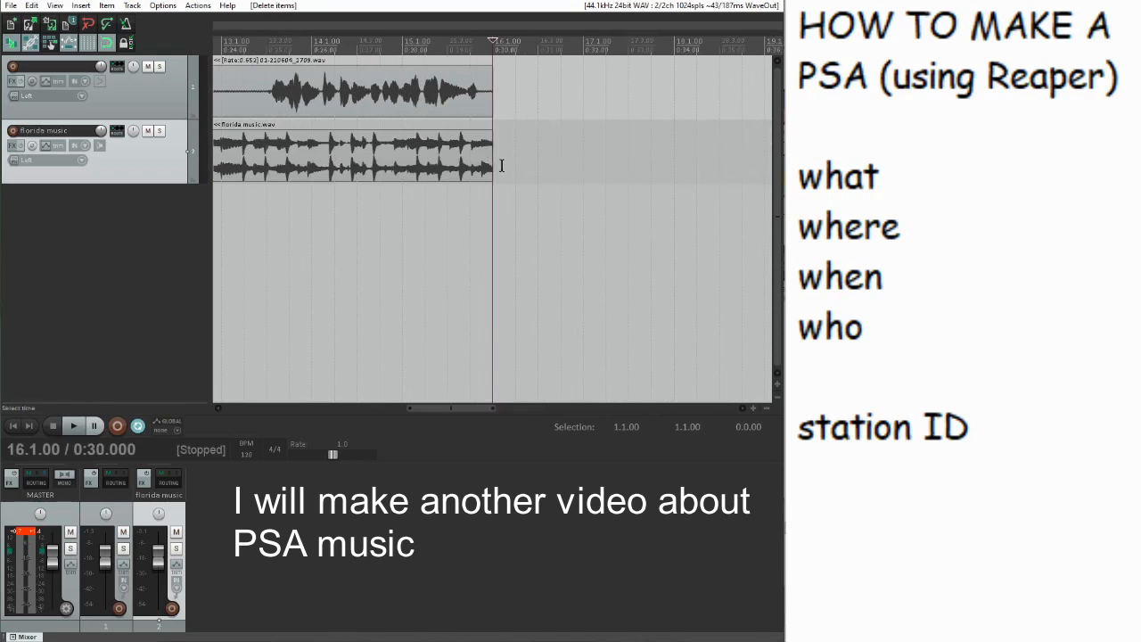
key(ctrl+z)
key(ctrl+z)
scroll(541, 139, down, 6)
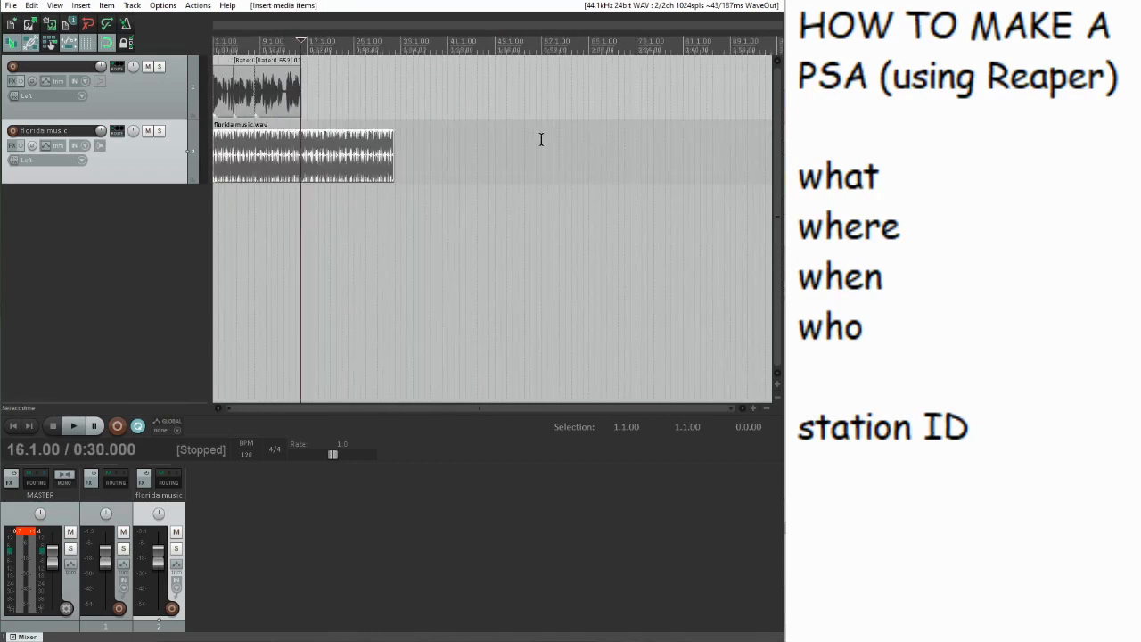
Time-stretch the end of the music clip so that it finishes at 31.1.00 (1:00.000)
click(398, 92)
scroll(510, 120, up, 3)
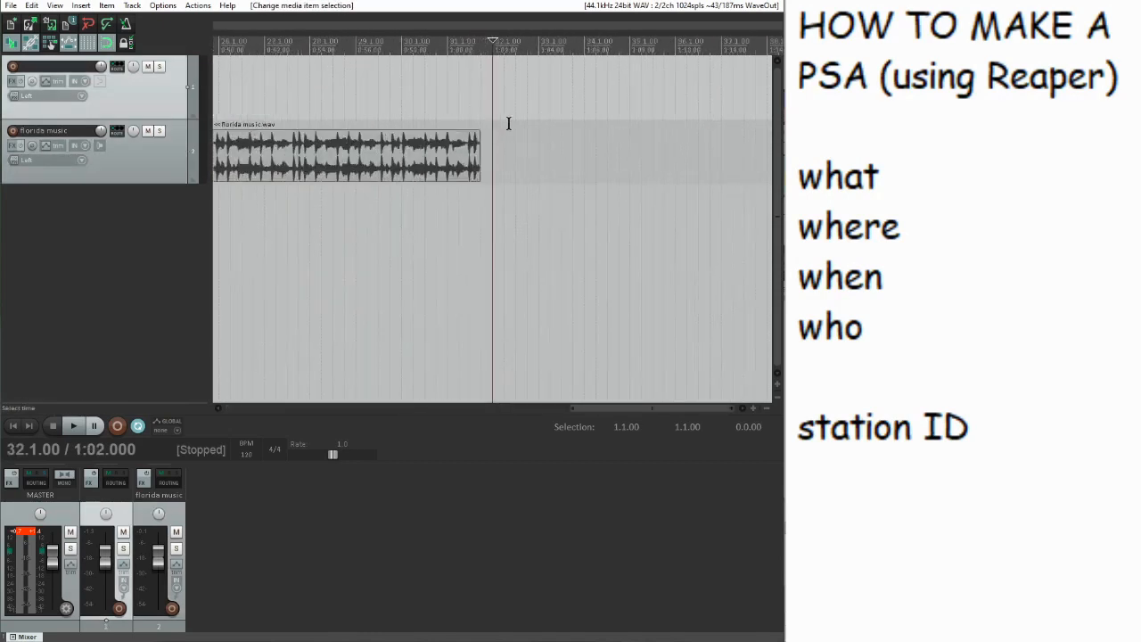
click(446, 99)
scroll(487, 126, up, 1)
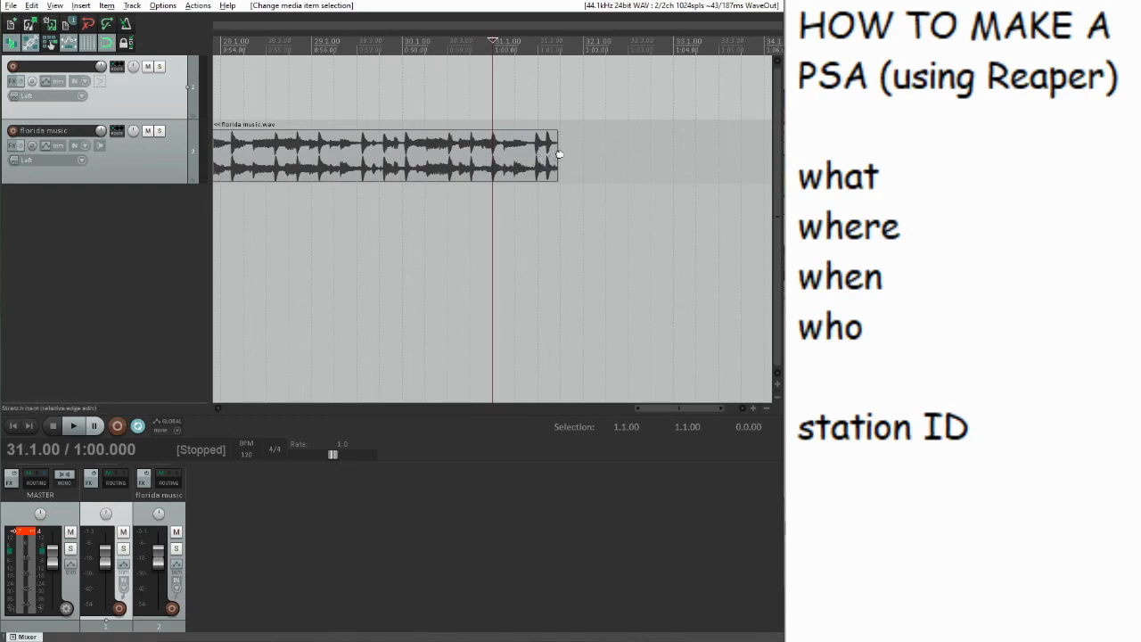
drag(559, 154, 492, 153)
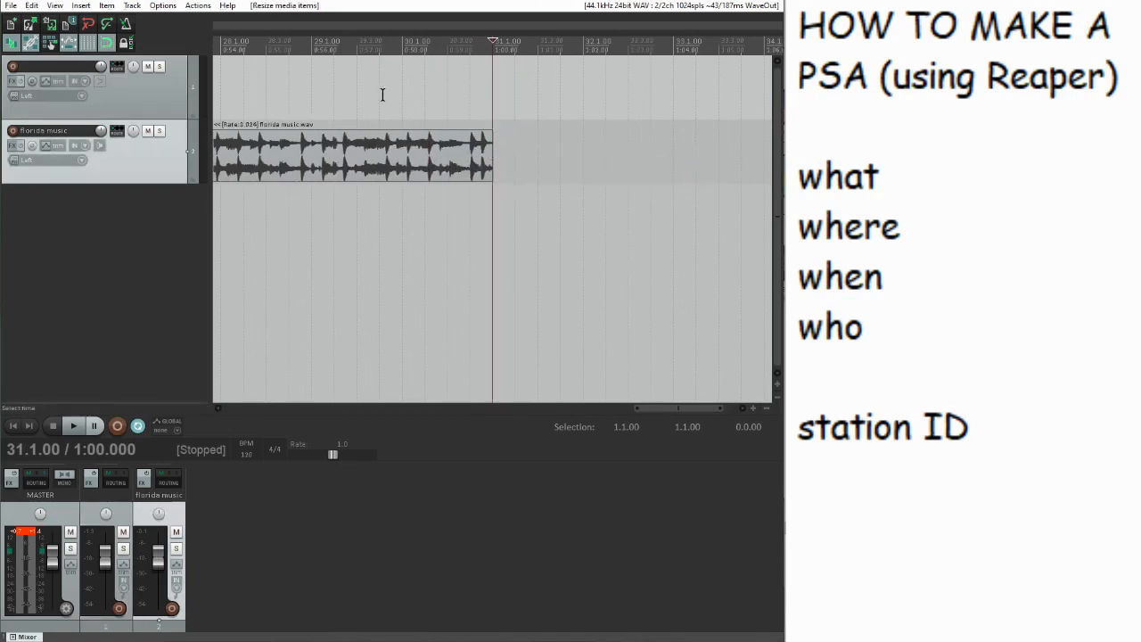
Play the stretched music from 22.3.00 and return to the project start
scroll(386, 139, down, 3)
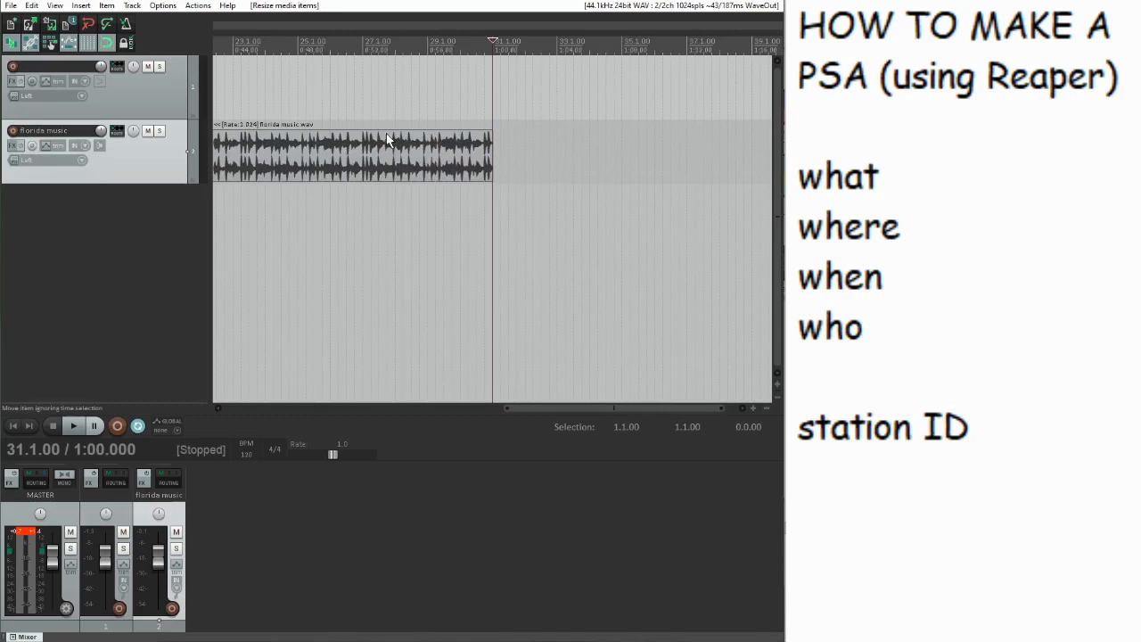
click(296, 113)
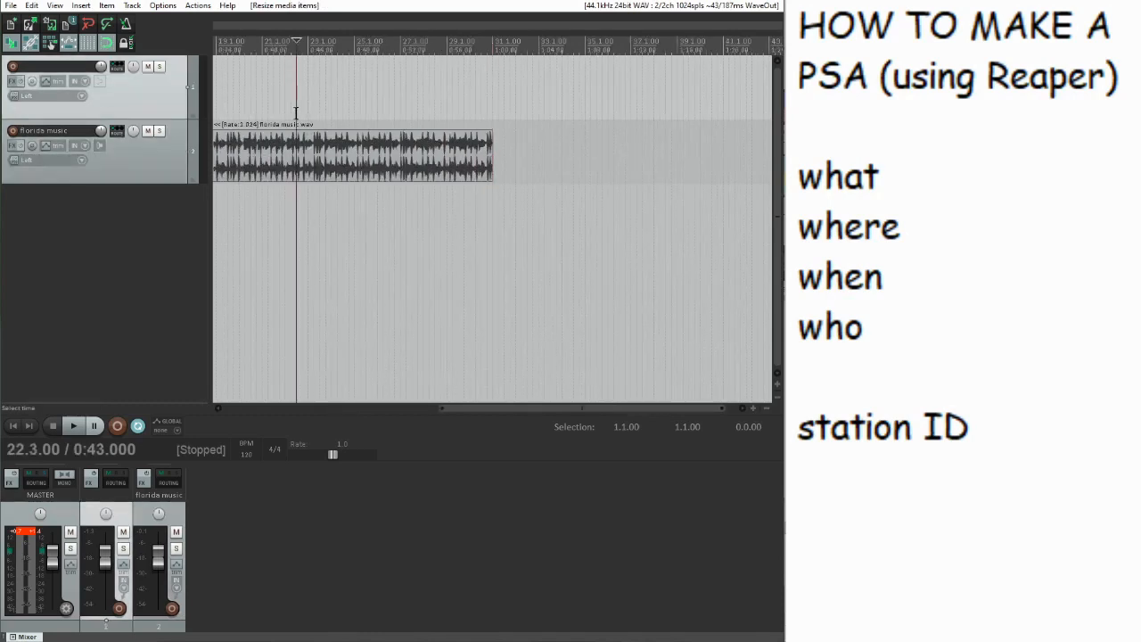
key(space)
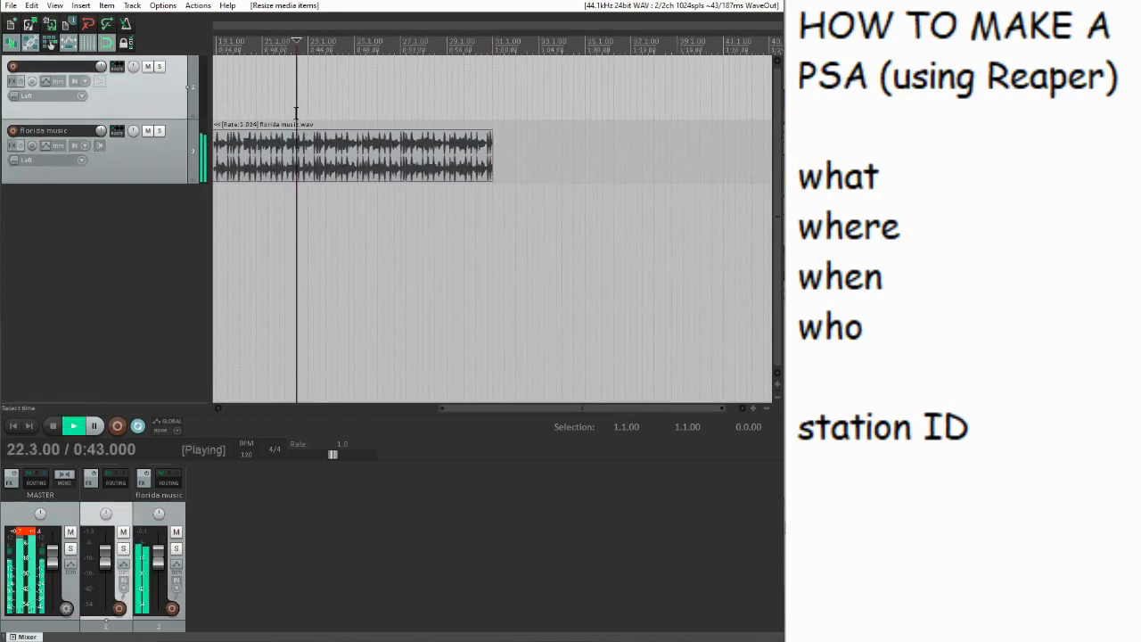
scroll(429, 116, up, 3)
key(space)
key(Home)
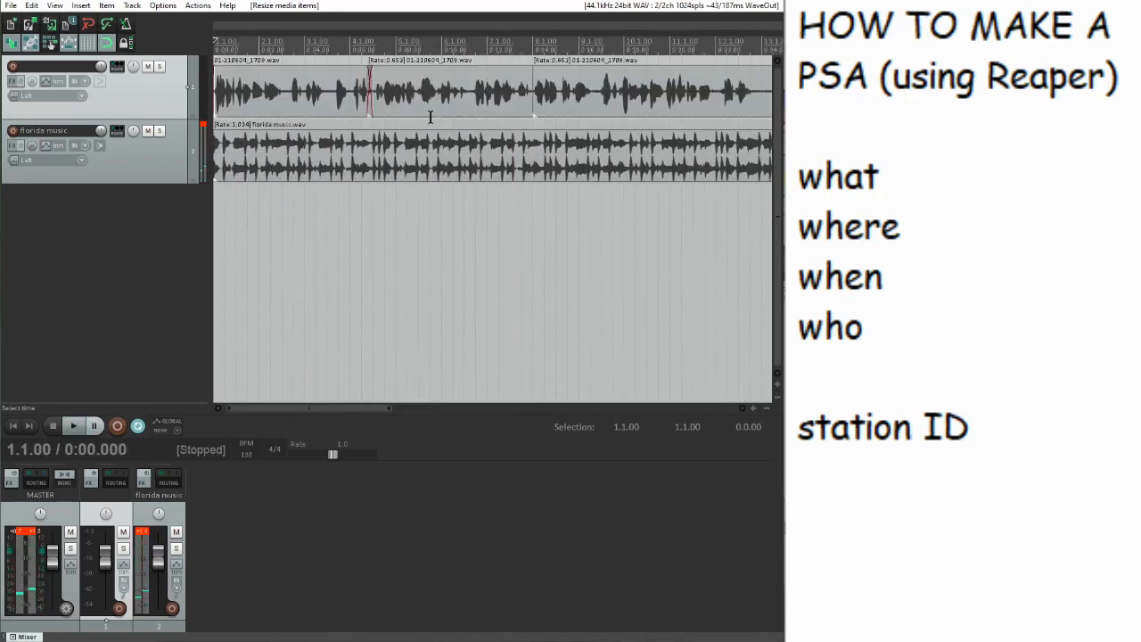
Split the stretched music at the end of the voice track, 16.1.00, and delete the remainder
scroll(432, 116, down, 2)
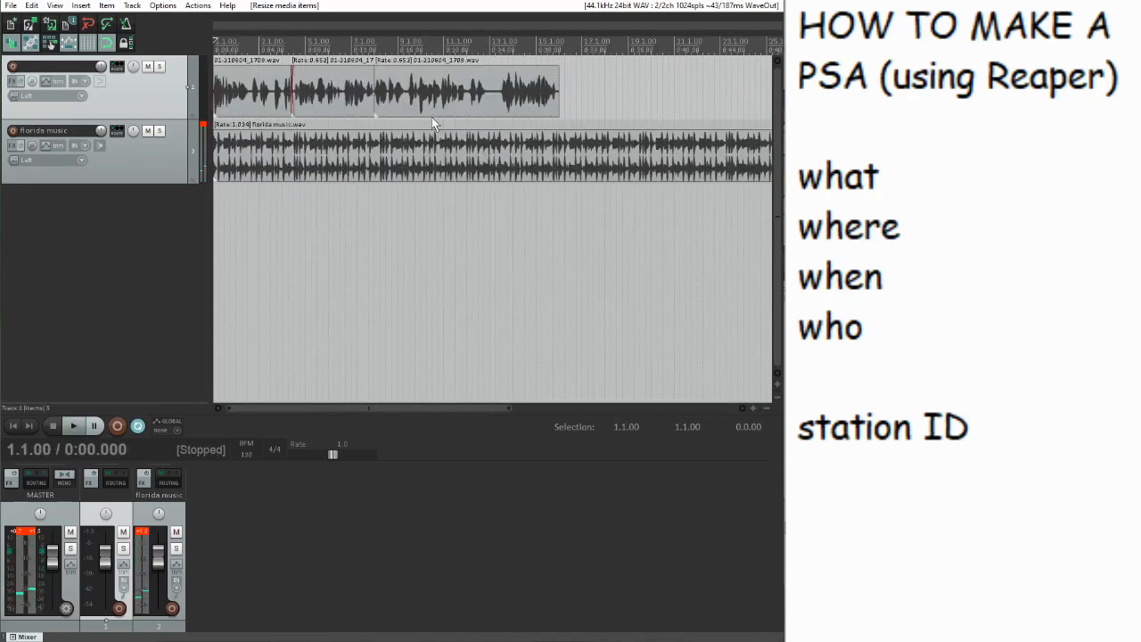
click(567, 158)
scroll(567, 158, up, 3)
scroll(567, 158, up, 5)
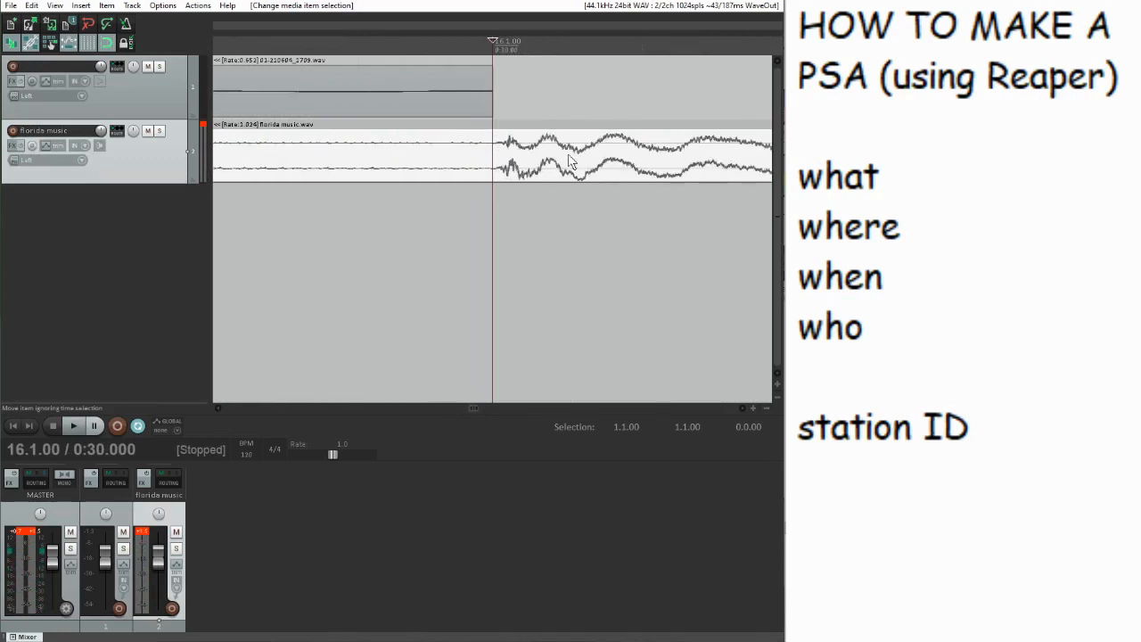
key(s)
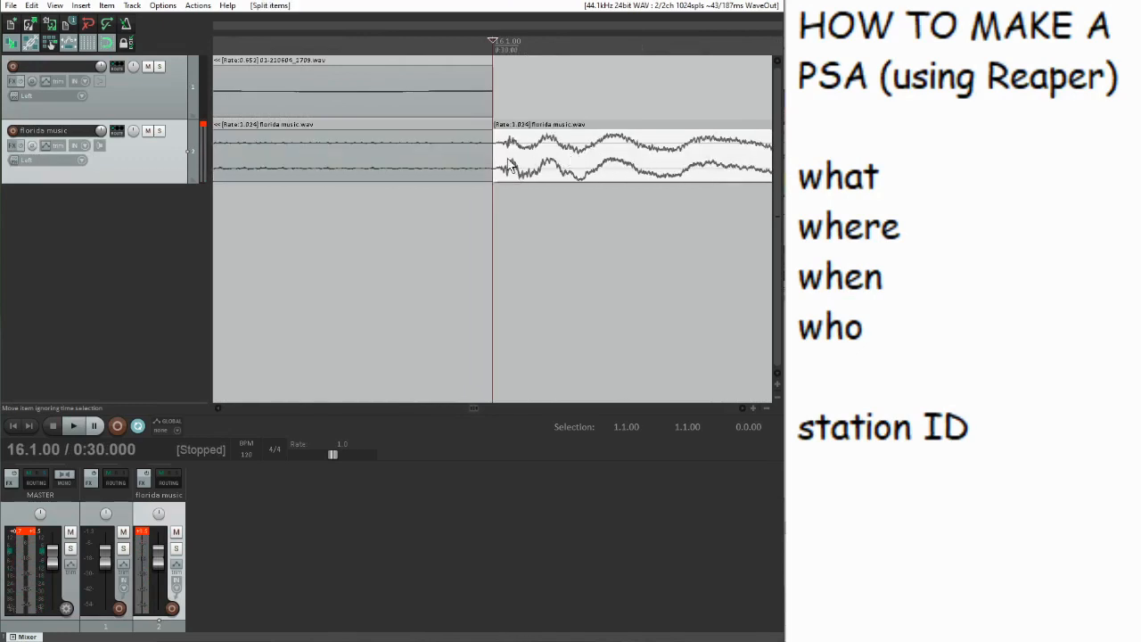
key(Delete)
Undo the deletion and the split of the music clip
scroll(506, 159, down, 3)
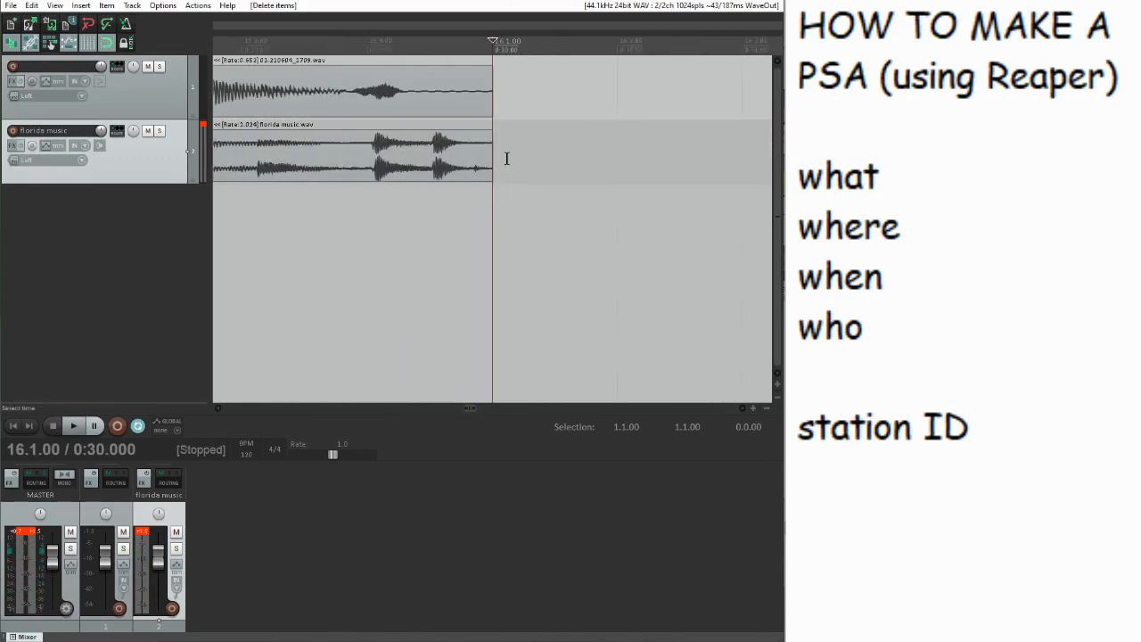
scroll(500, 133, down, 3)
click(490, 155)
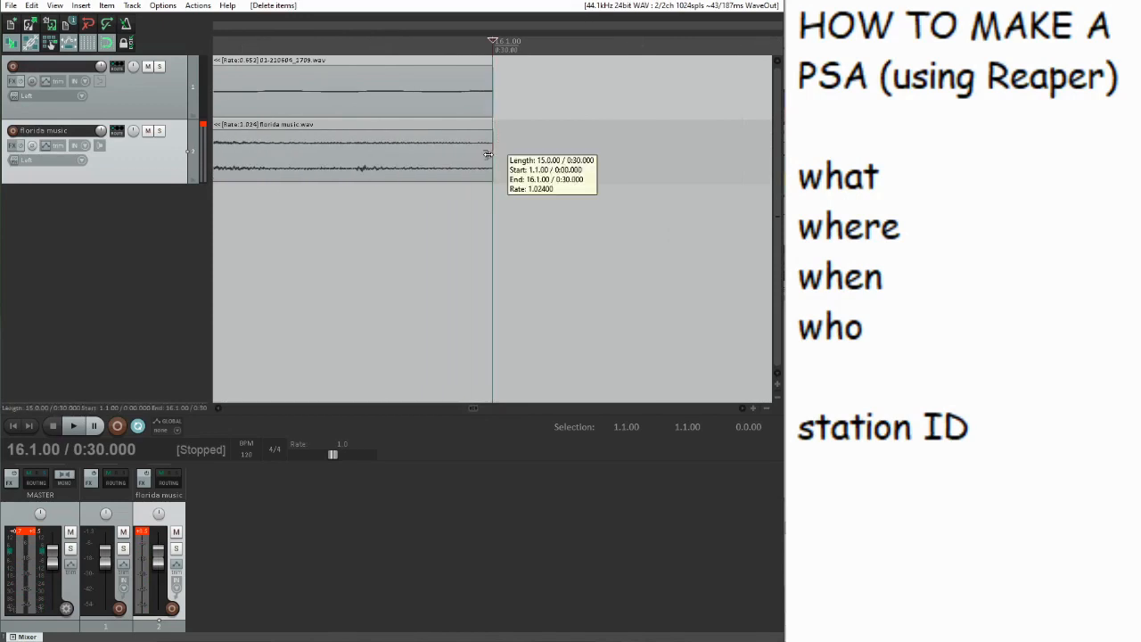
key(ctrl+z)
scroll(503, 159, down, 3)
key(ctrl+z)
scroll(516, 170, down, 3)
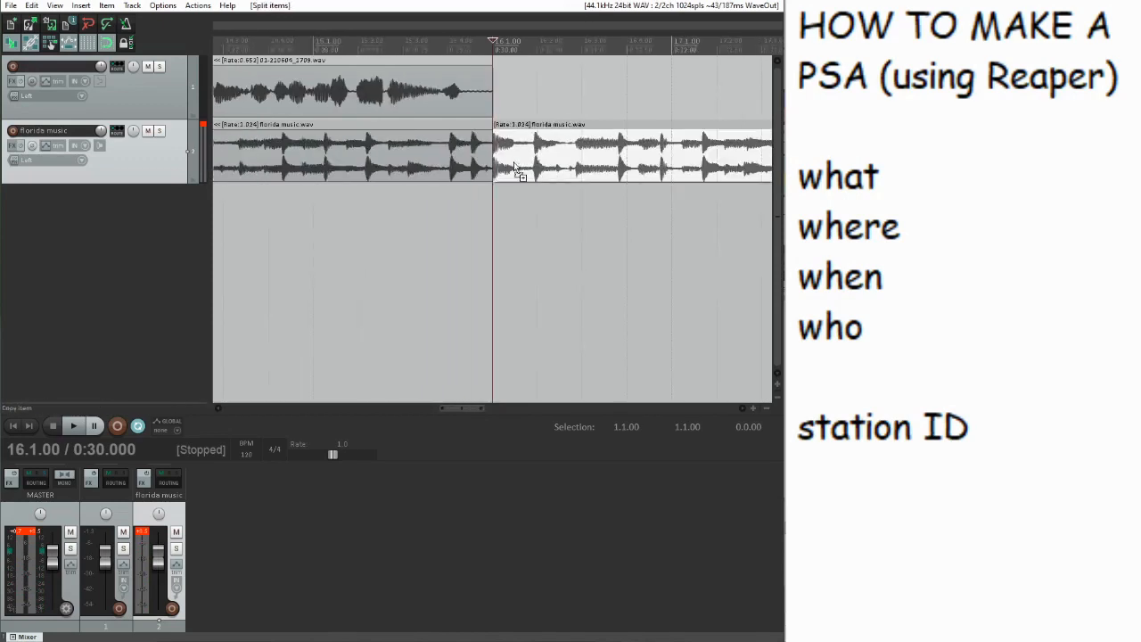
key(ctrl+z)
Trim the end of the music clip back to 16.1.00 (0:30.000) by its edge, without stretching
scroll(519, 168, down, 6)
drag(567, 150, 390, 156)
scroll(389, 156, up, 4)
scroll(390, 156, up, 5)
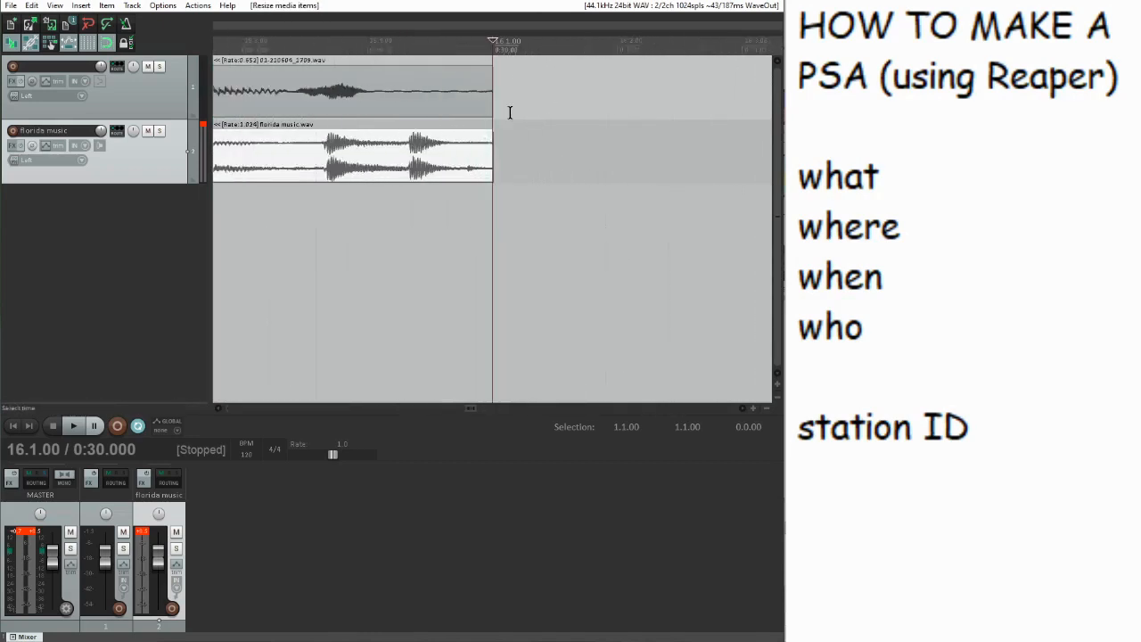
Add very short fade-outs to the last voice clip and the music clip, both ending at 16.1.00
click(661, 142)
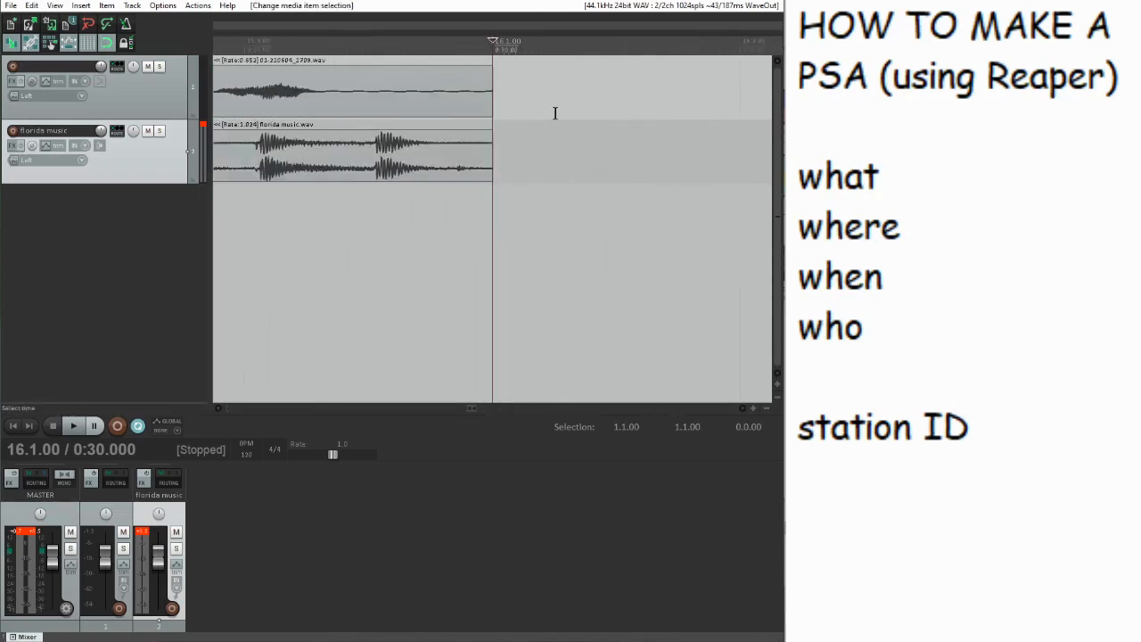
click(722, 91)
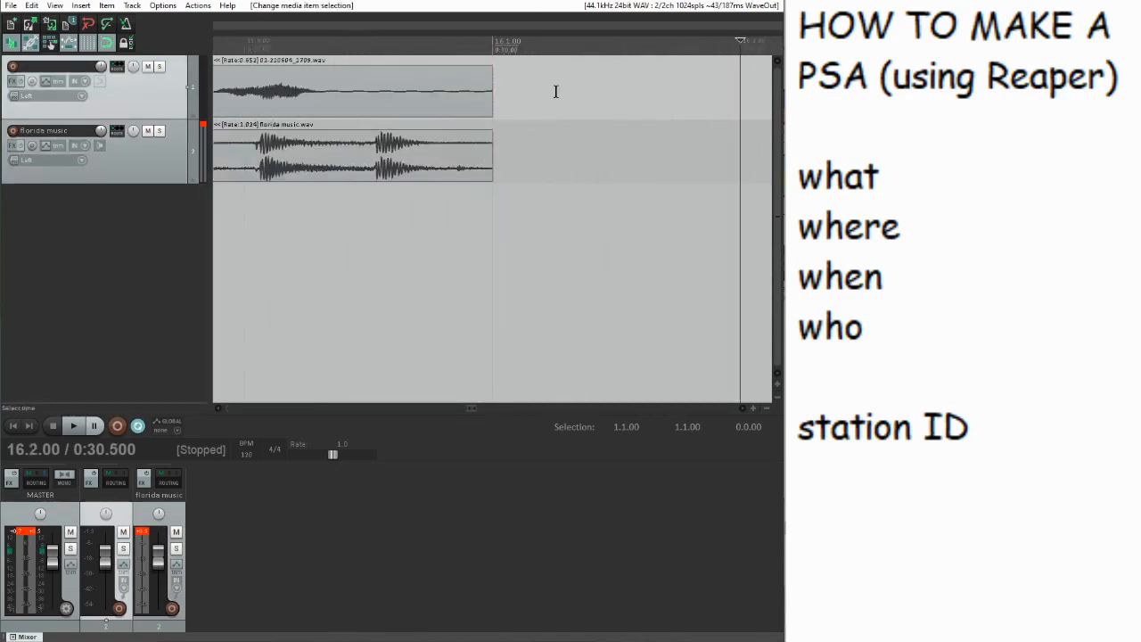
click(497, 69)
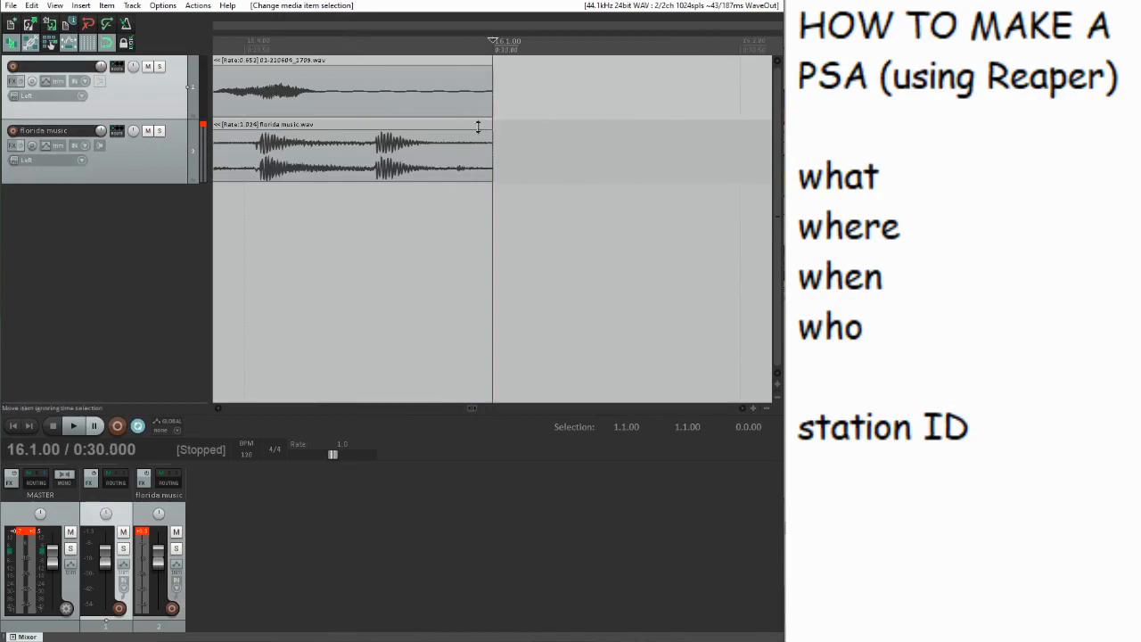
scroll(520, 151, up, 5)
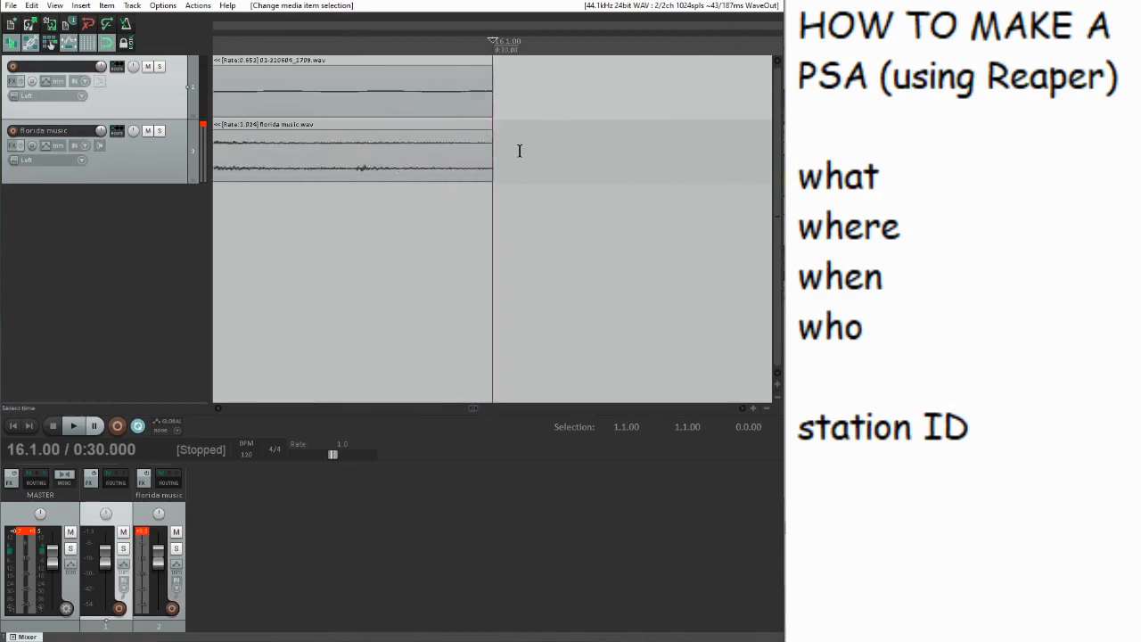
drag(493, 69, 466, 71)
drag(491, 134, 459, 136)
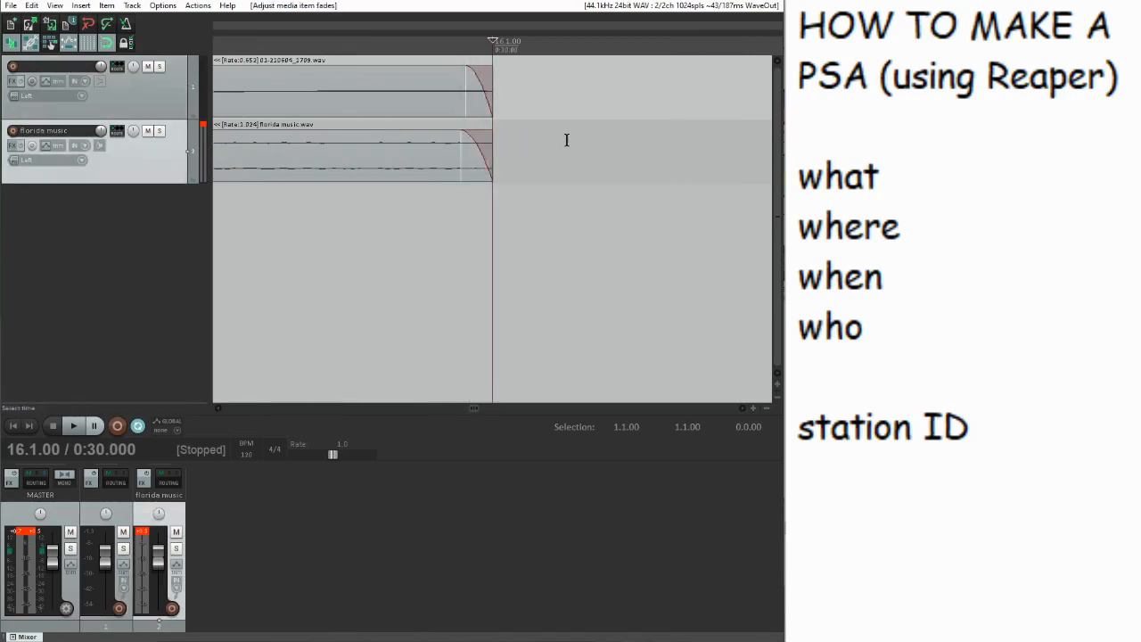
Add a very short fade-in to the music clip at the project start
key(Home)
drag(217, 137, 450, 133)
scroll(410, 131, down, 5)
scroll(397, 130, down, 6)
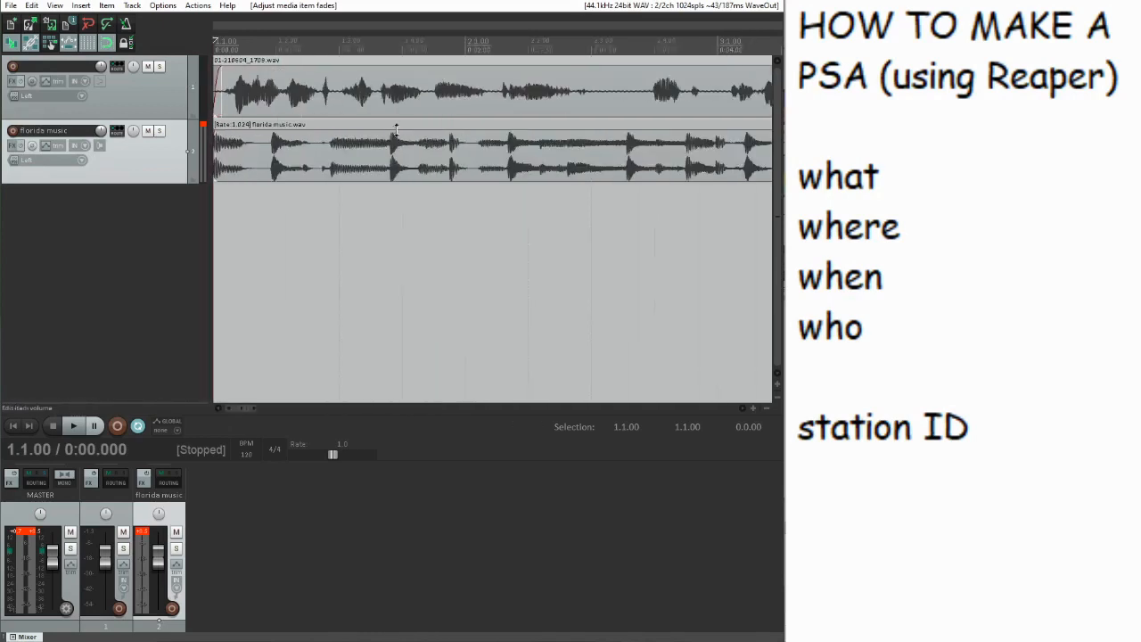
Play the trimmed voice and music mix from the project start and examine how the opening lines up
key(space)
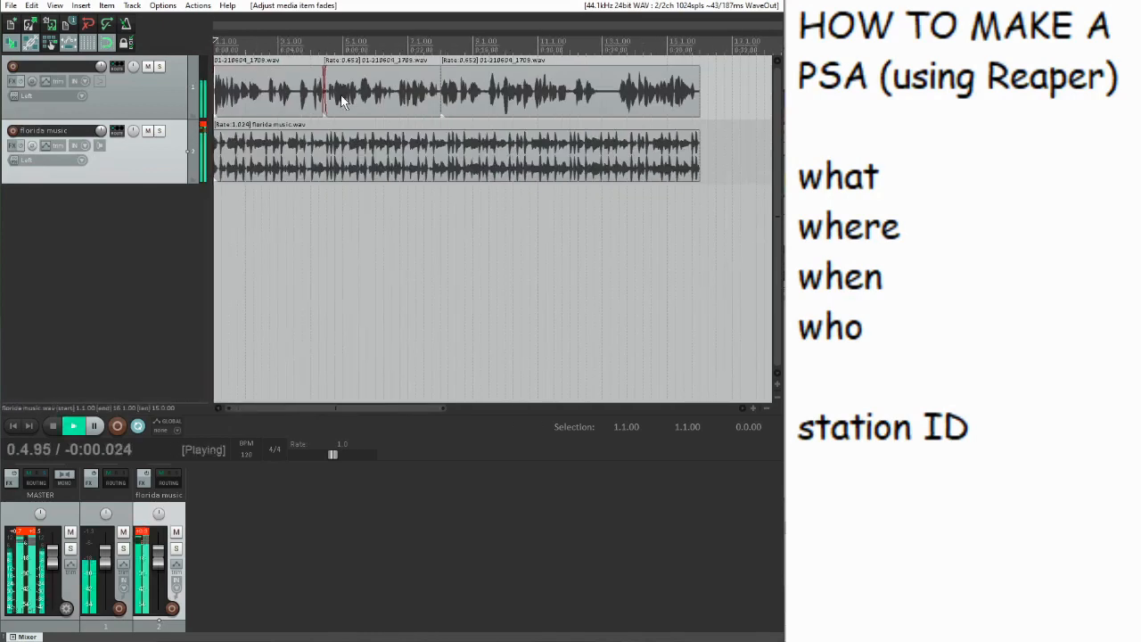
key(space)
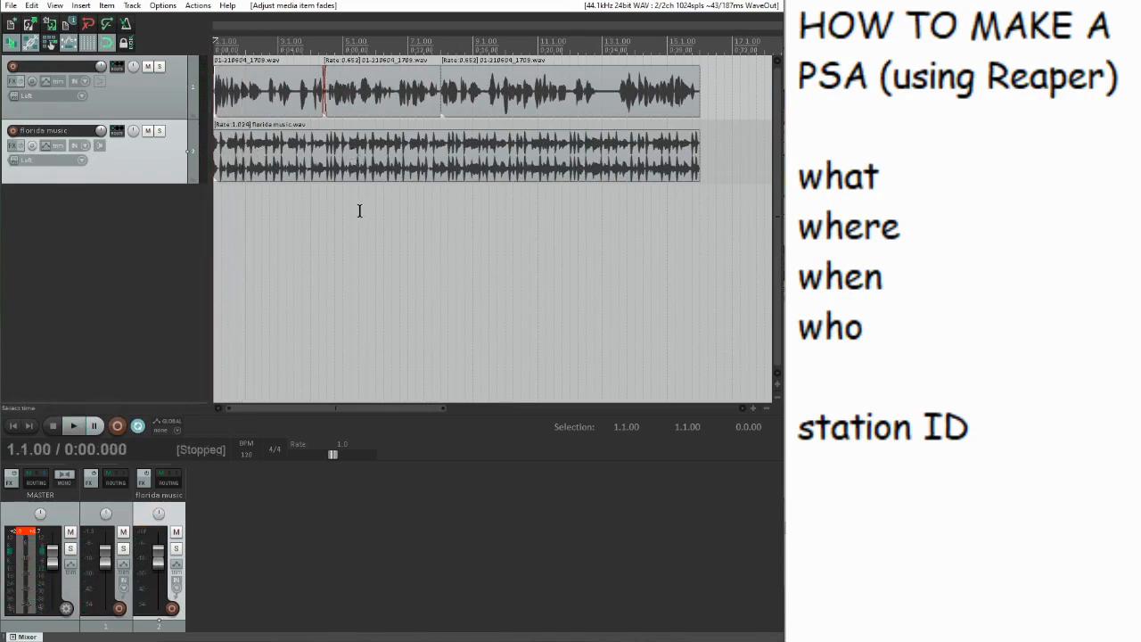
scroll(359, 211, up, 1)
scroll(361, 211, down, 2)
scroll(364, 211, up, 4)
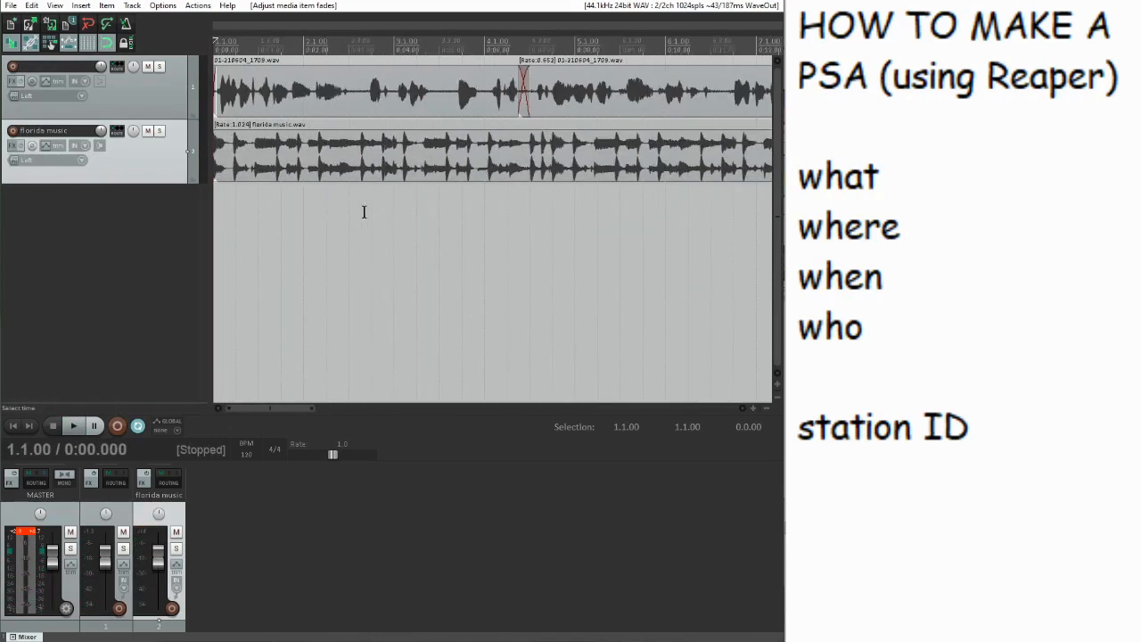
scroll(332, 139, up, 6)
Move the first voice clip to start about 1.1 seconds after the project start, overlapping the second clip
click(296, 93)
scroll(338, 144, down, 5)
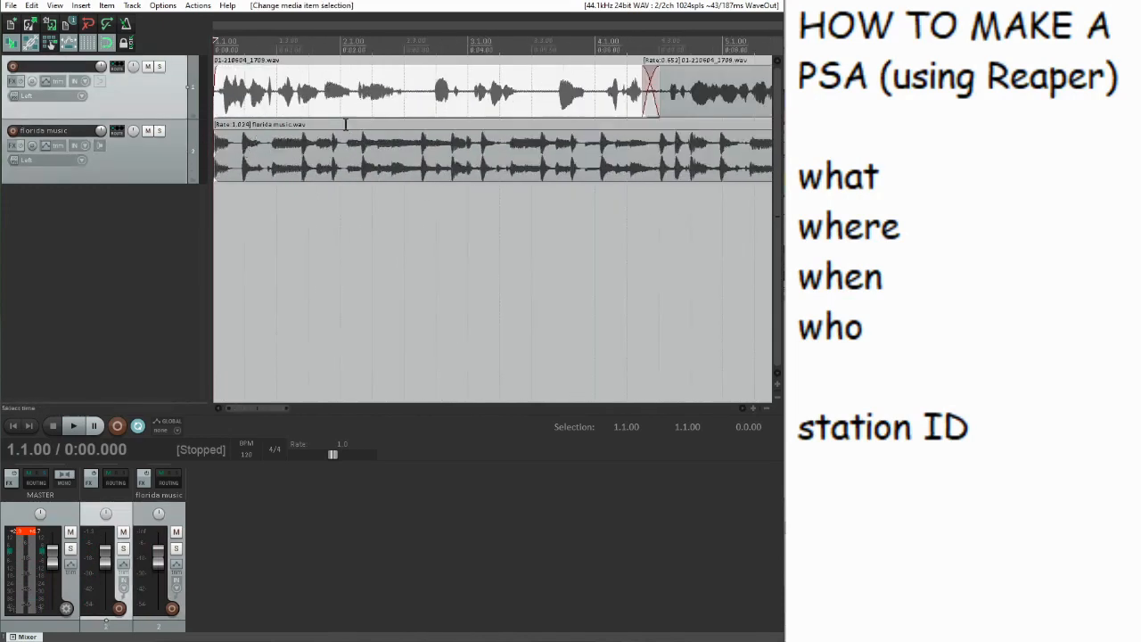
drag(309, 106, 381, 103)
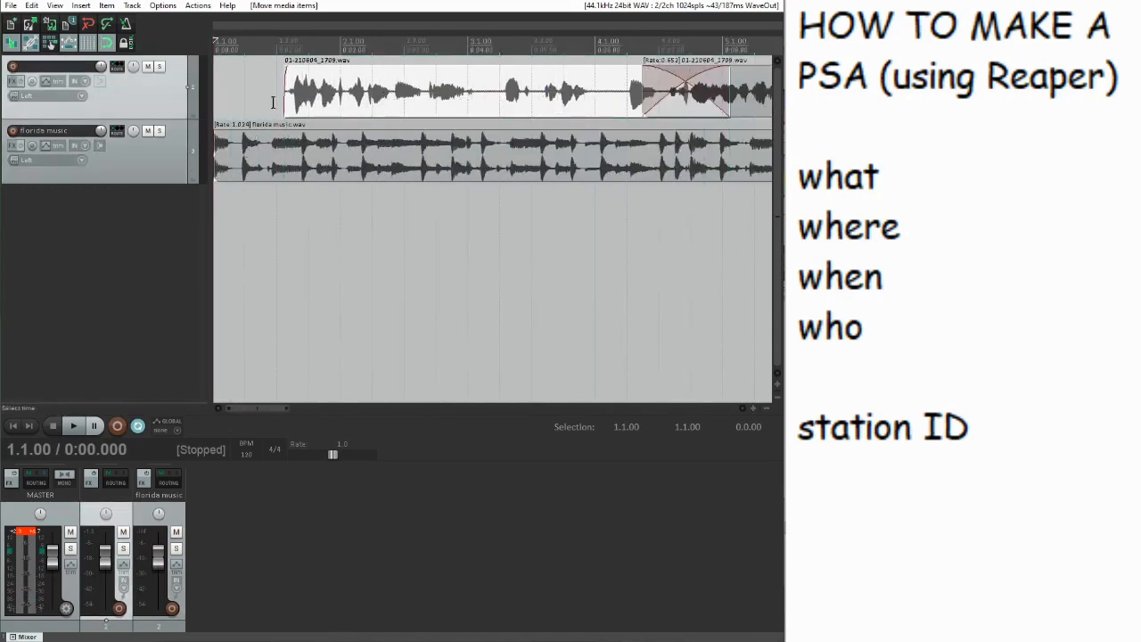
Play the music opening before the delayed first voice clip from the project start
scroll(367, 132, up, 3)
key(space)
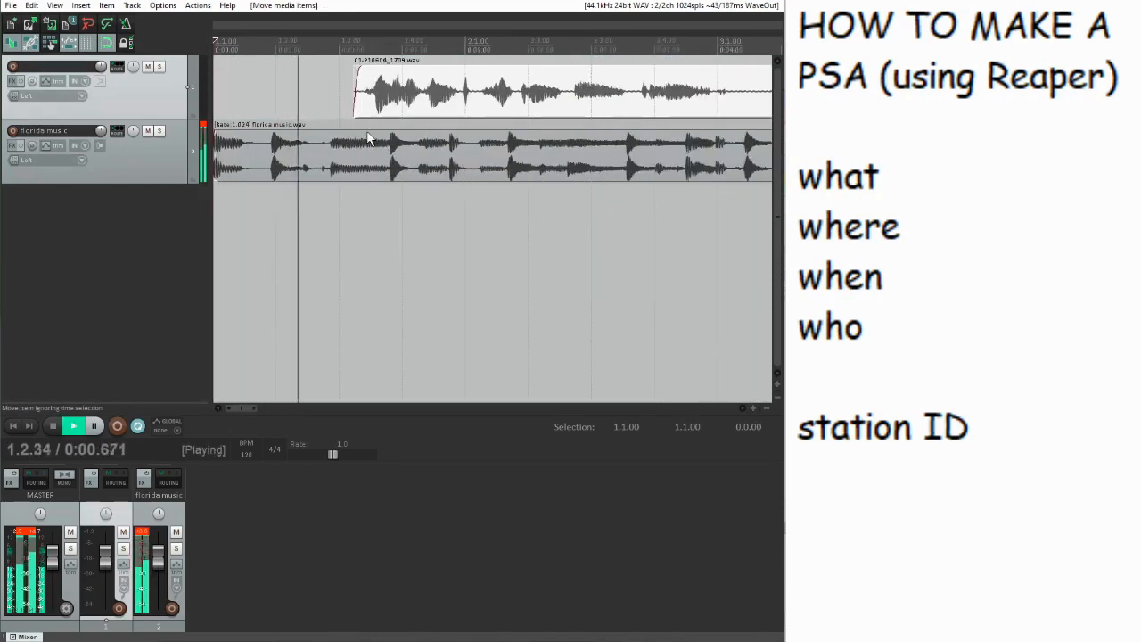
key(space)
scroll(366, 134, down, 4)
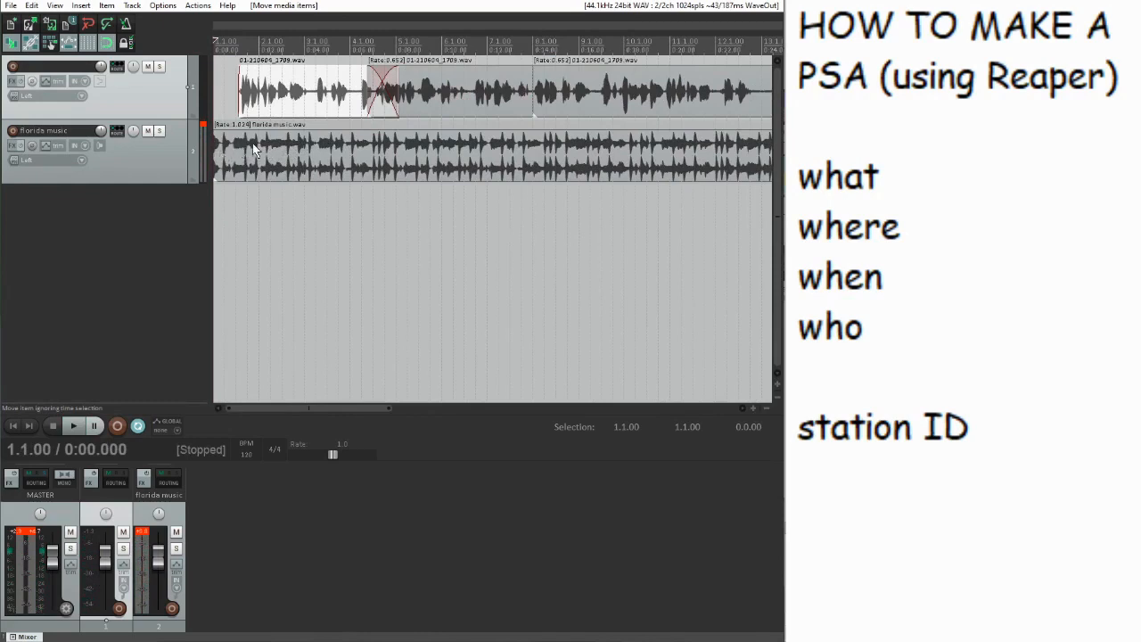
Try a much lower fader level for the whole florida music track while playing the mix
scroll(255, 149, down, 2)
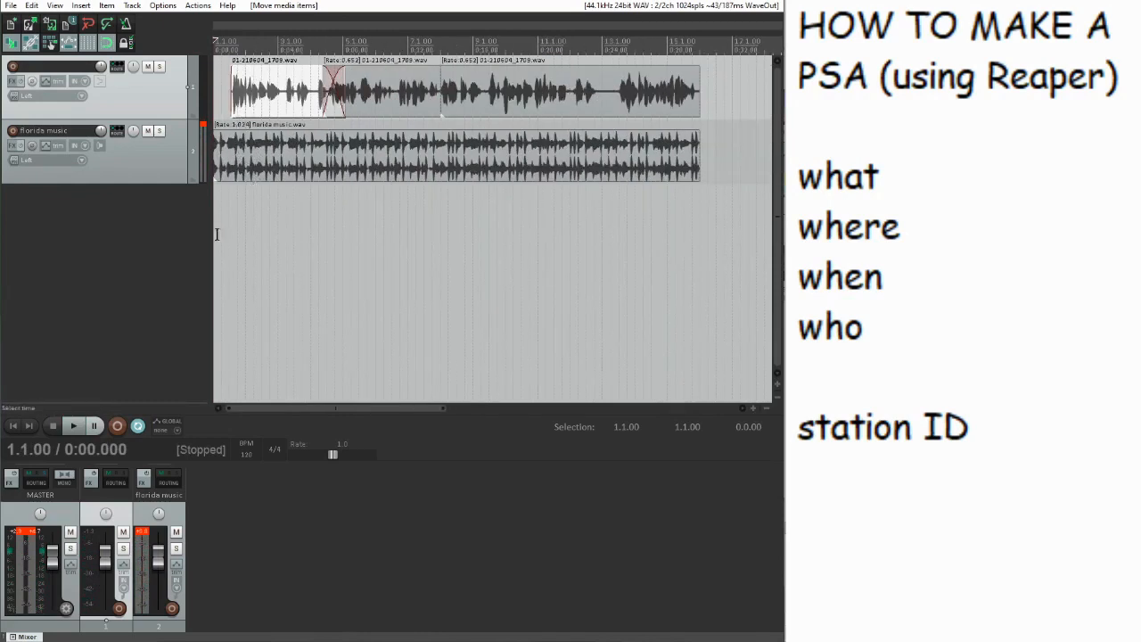
click(143, 533)
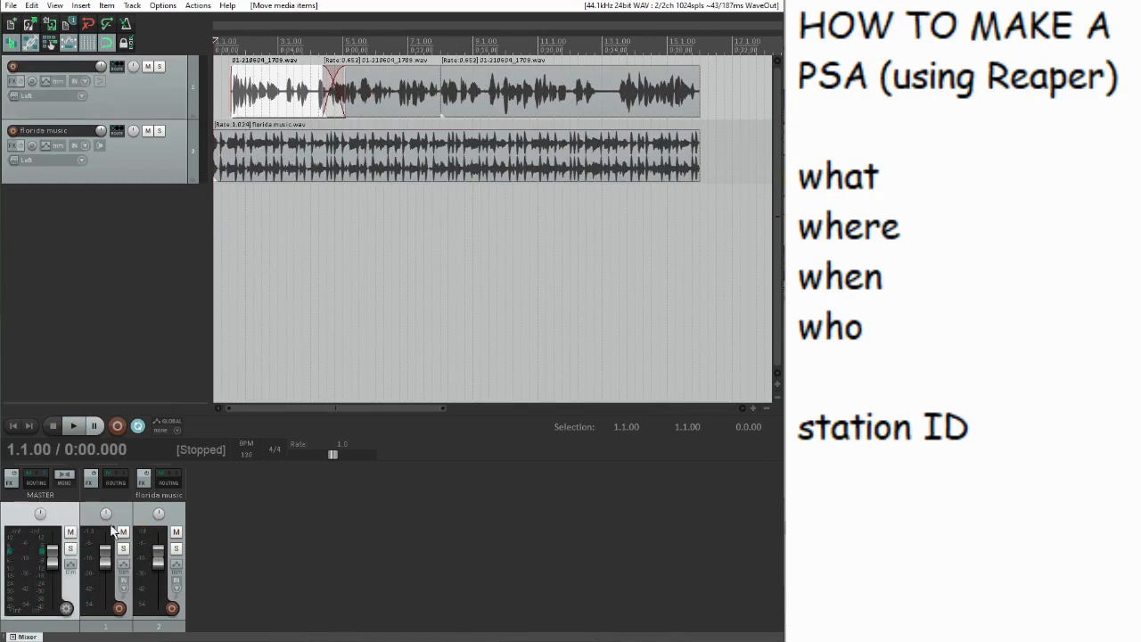
drag(107, 580, 159, 567)
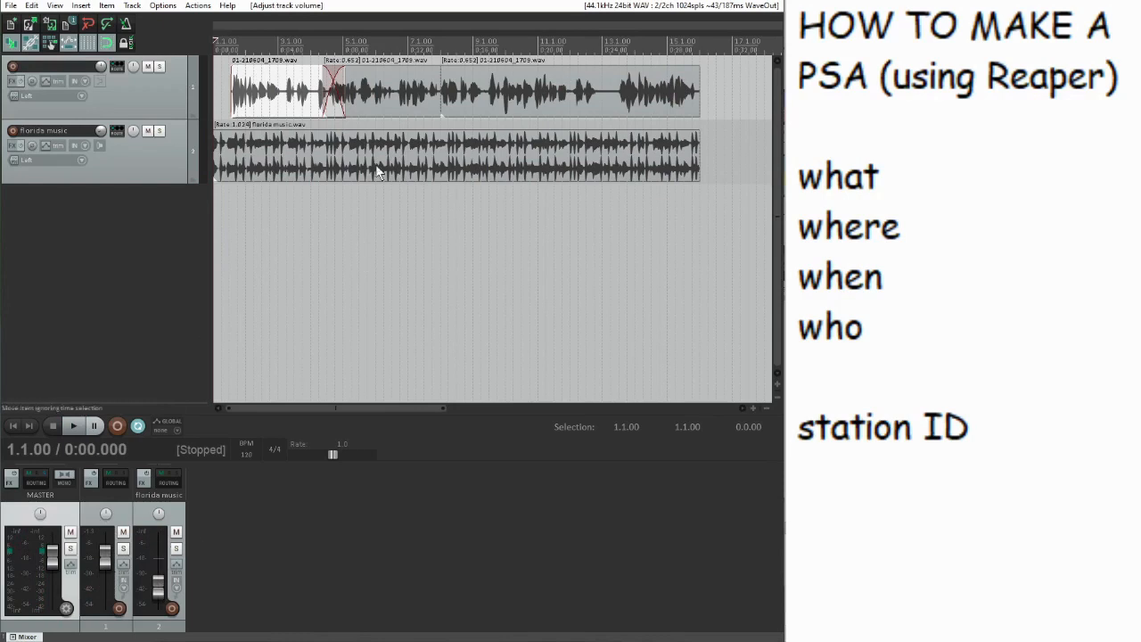
click(262, 45)
key(space)
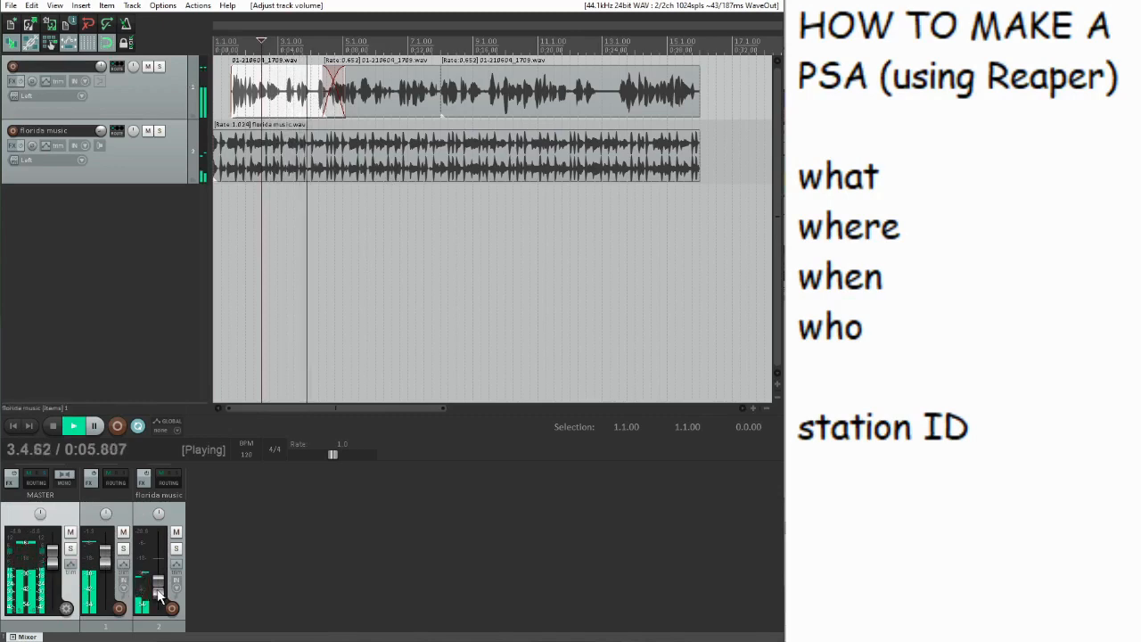
key(Home)
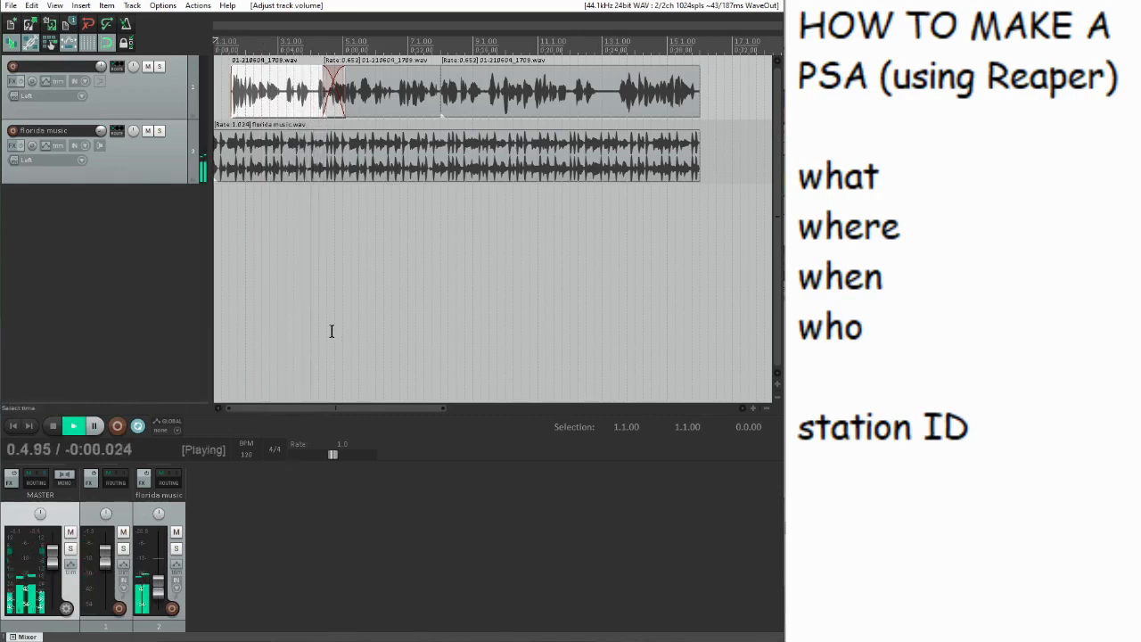
key(space)
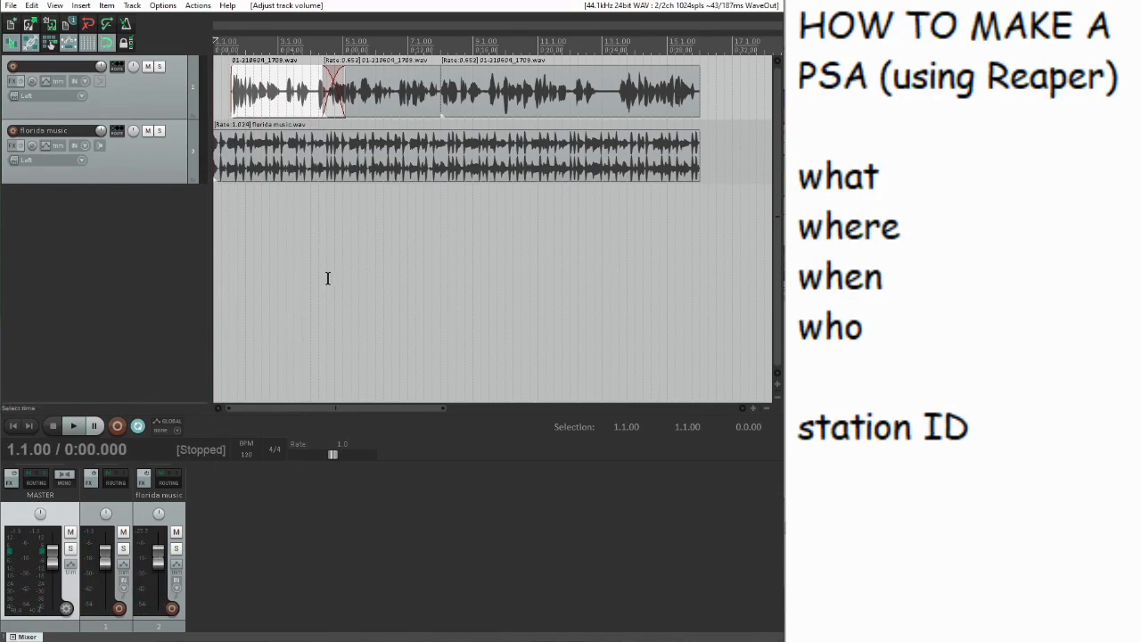
Show the volume envelope of the florida music track in its own lane
scroll(327, 279, up, 4)
click(169, 171)
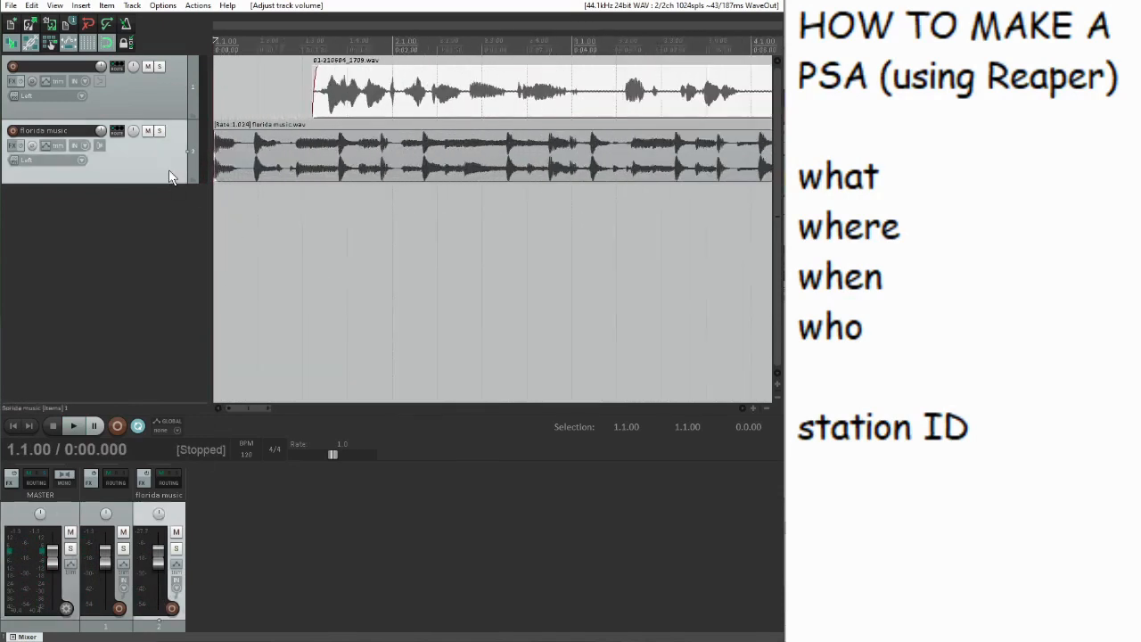
key(v)
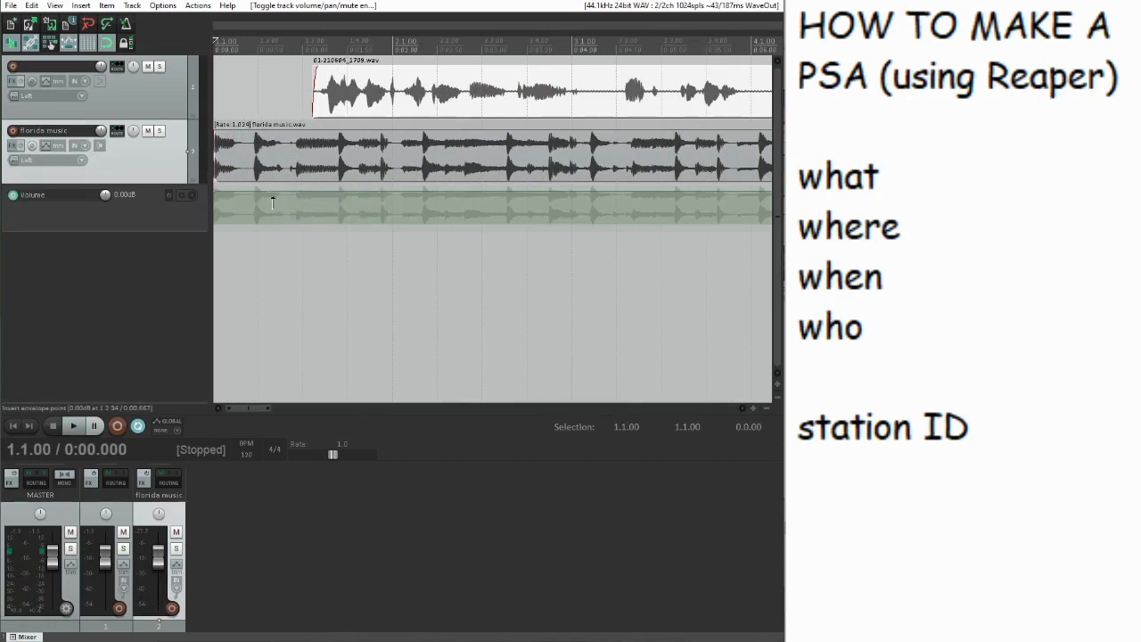
Add music volume envelope points at 1 and 1.5 seconds, lowering the volume from the second point to about -16.2 dB
click(297, 215)
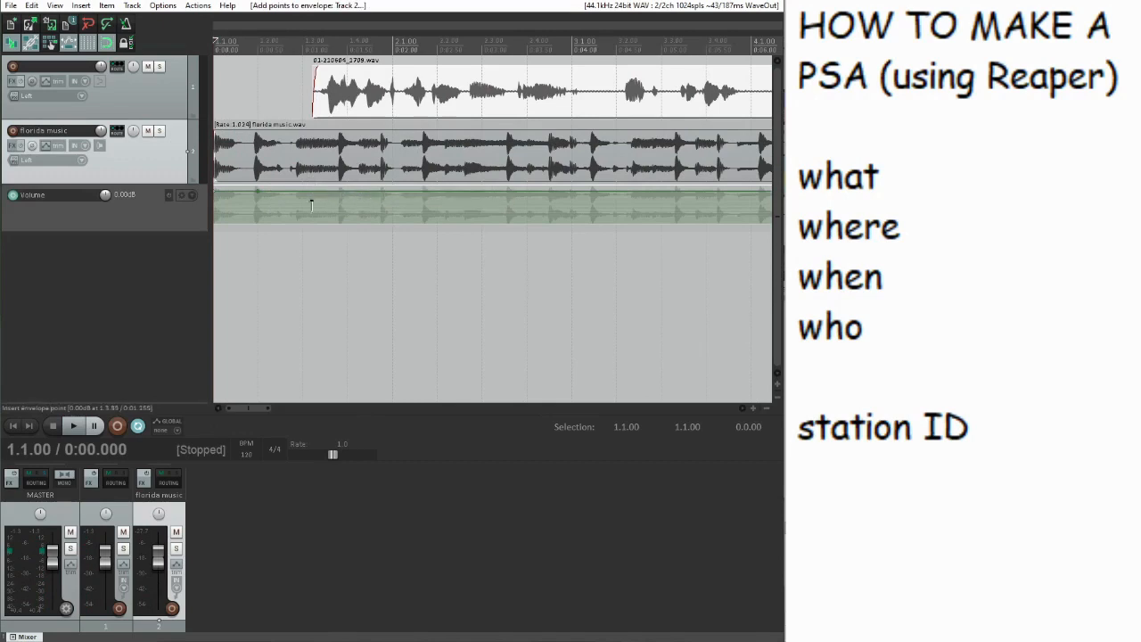
click(355, 202)
click(258, 210)
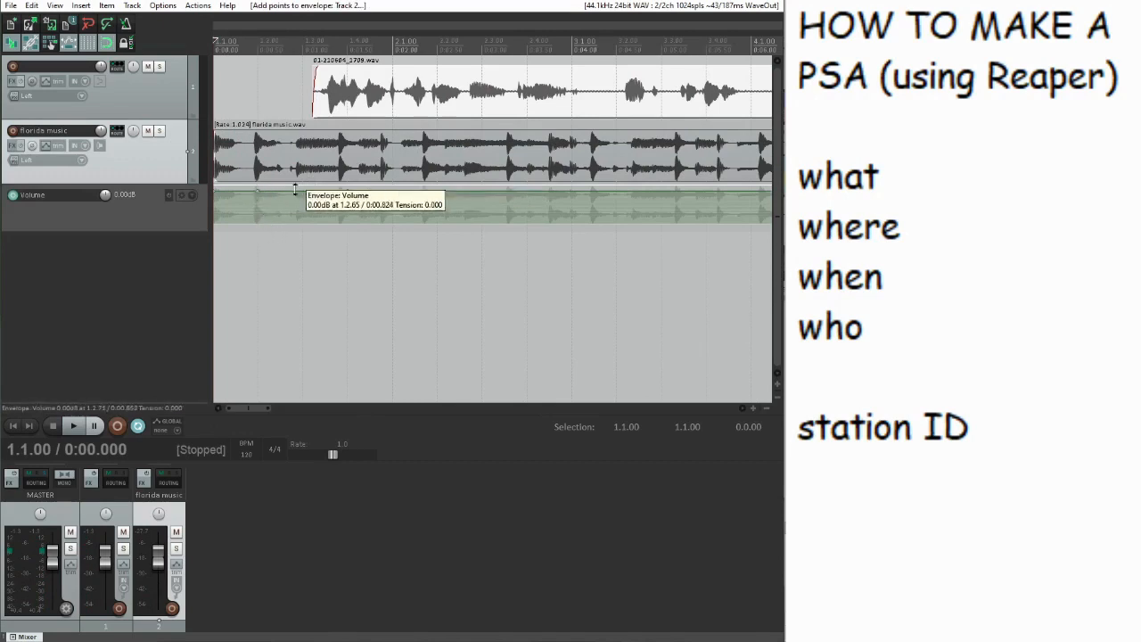
scroll(343, 200, up, 2)
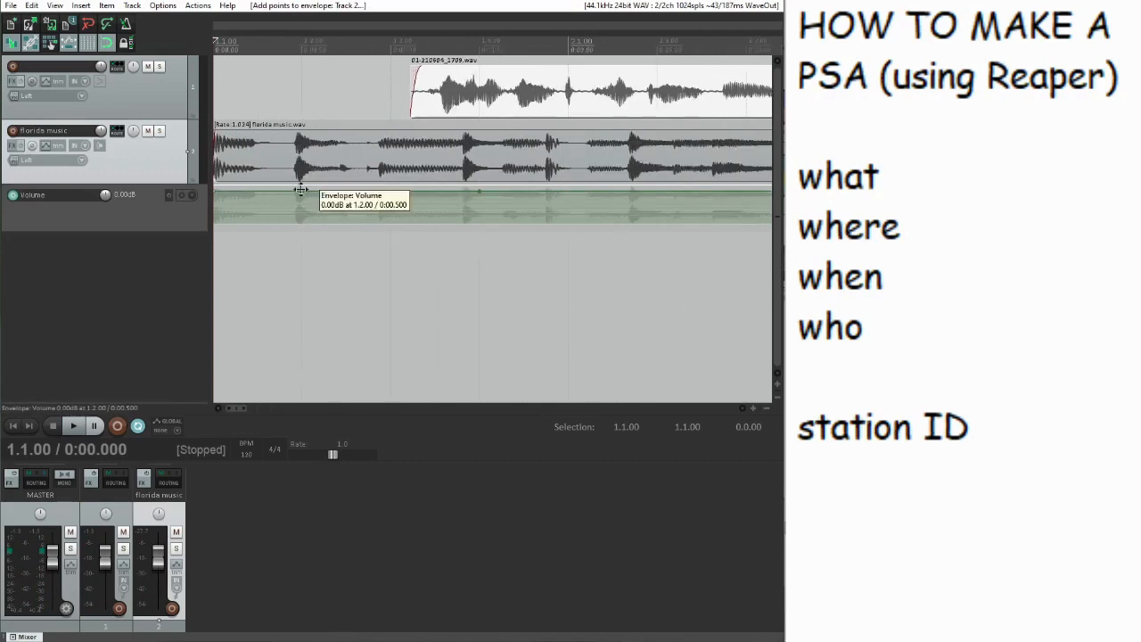
drag(302, 191, 397, 187)
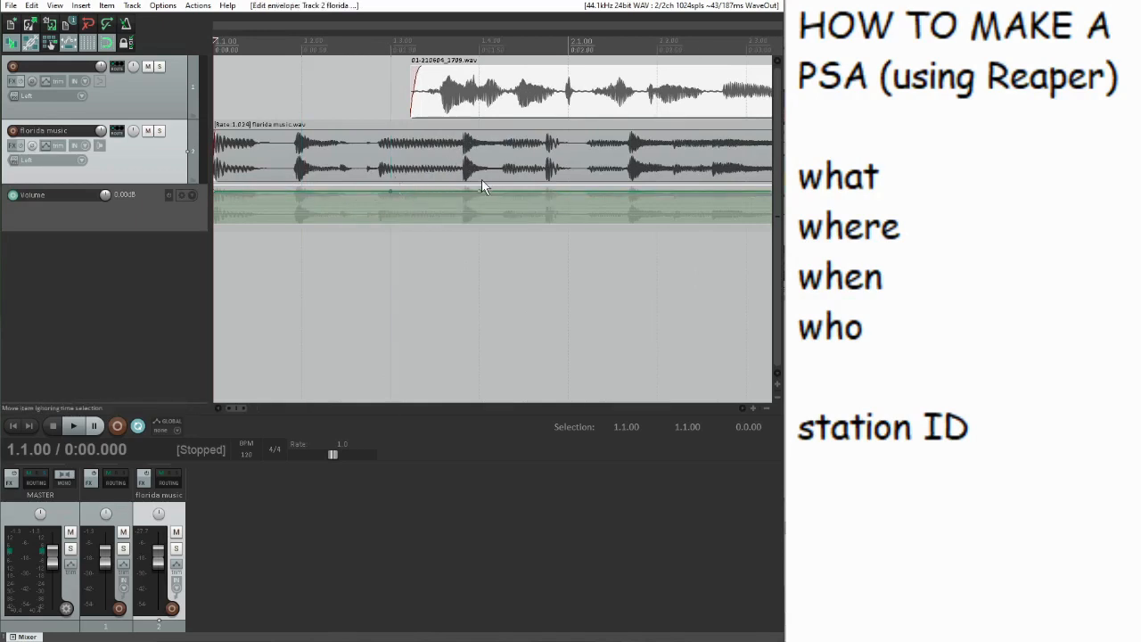
scroll(484, 186, down, 1)
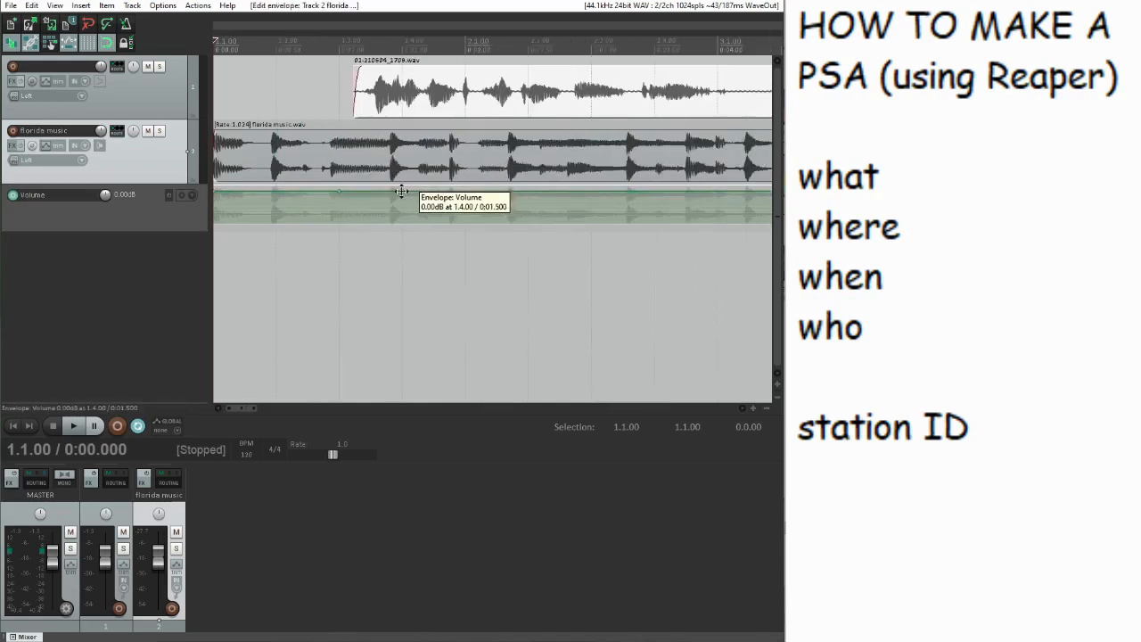
drag(401, 191, 400, 242)
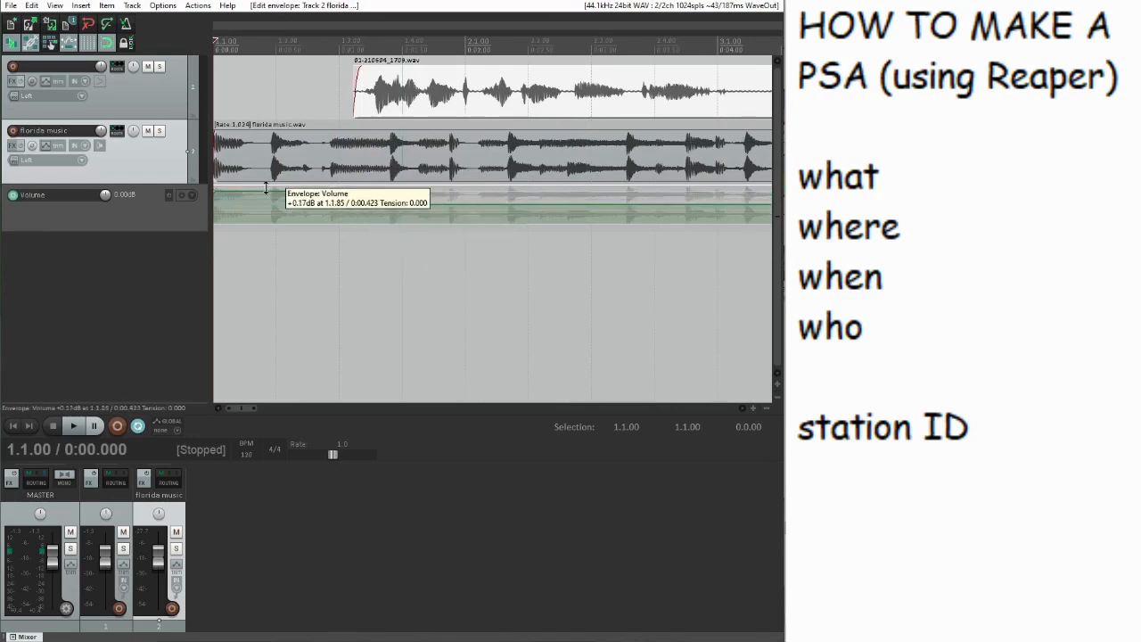
Play the full-volume music lead-in and its dip under the voice, checking the first second and the 1 to 1.5 second range
drag(344, 73, 195, 75)
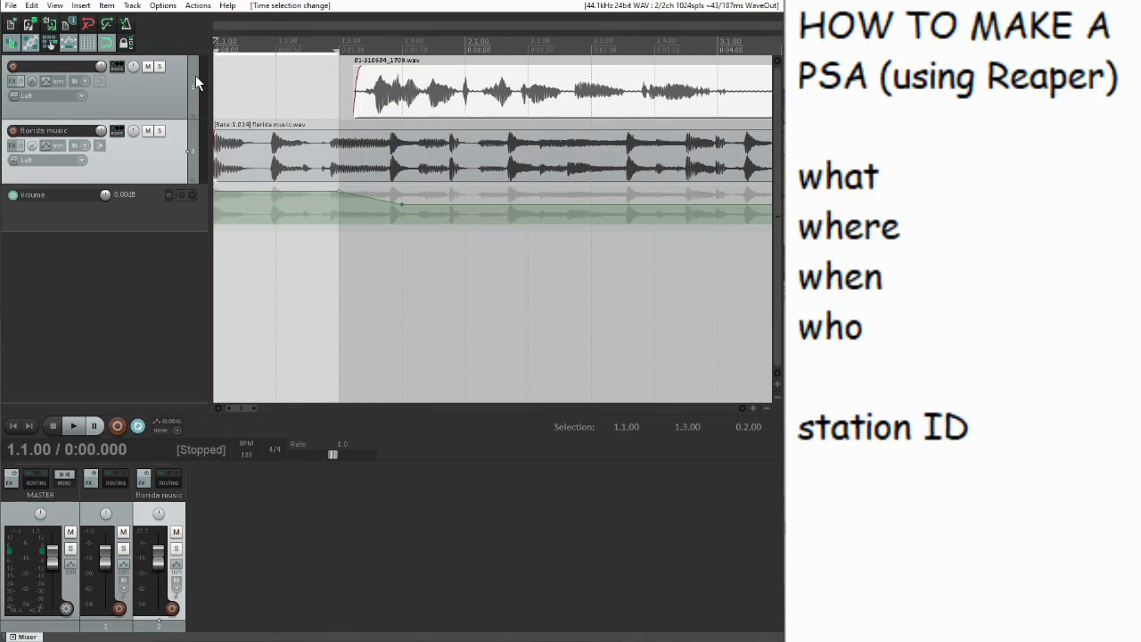
key(space)
key(space)
key(Escape)
drag(338, 62, 397, 67)
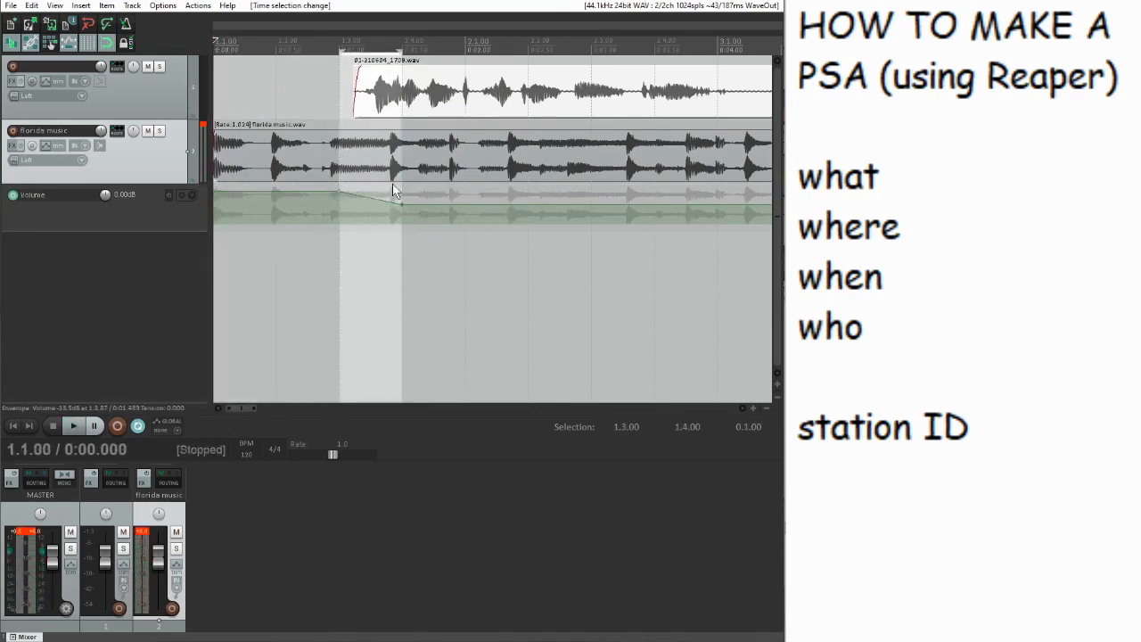
key(Escape)
key(space)
scroll(391, 126, down, 3)
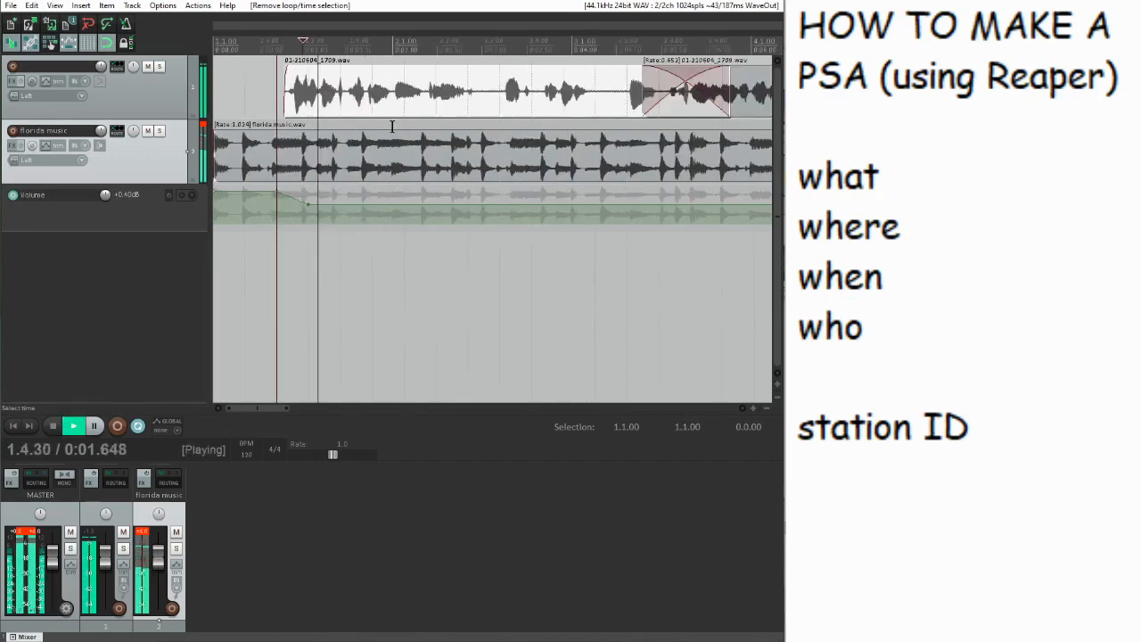
scroll(391, 126, down, 5)
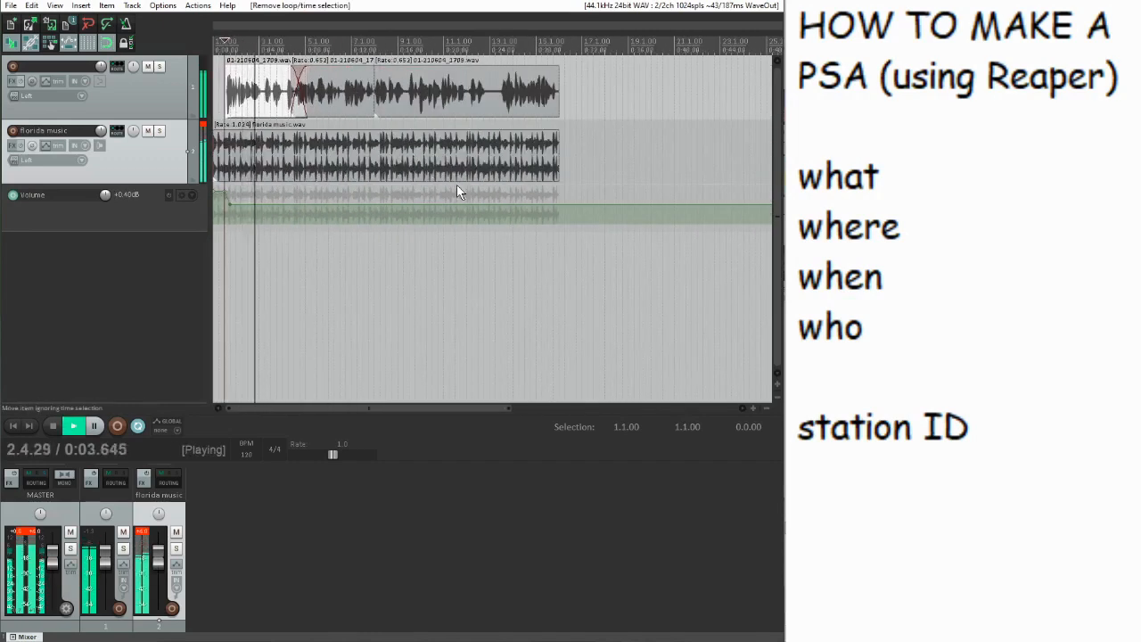
key(space)
Add music volume envelope points at 29.5 and 30 seconds, raising the last one to about 0 dB
click(558, 190)
scroll(678, 214, up, 7)
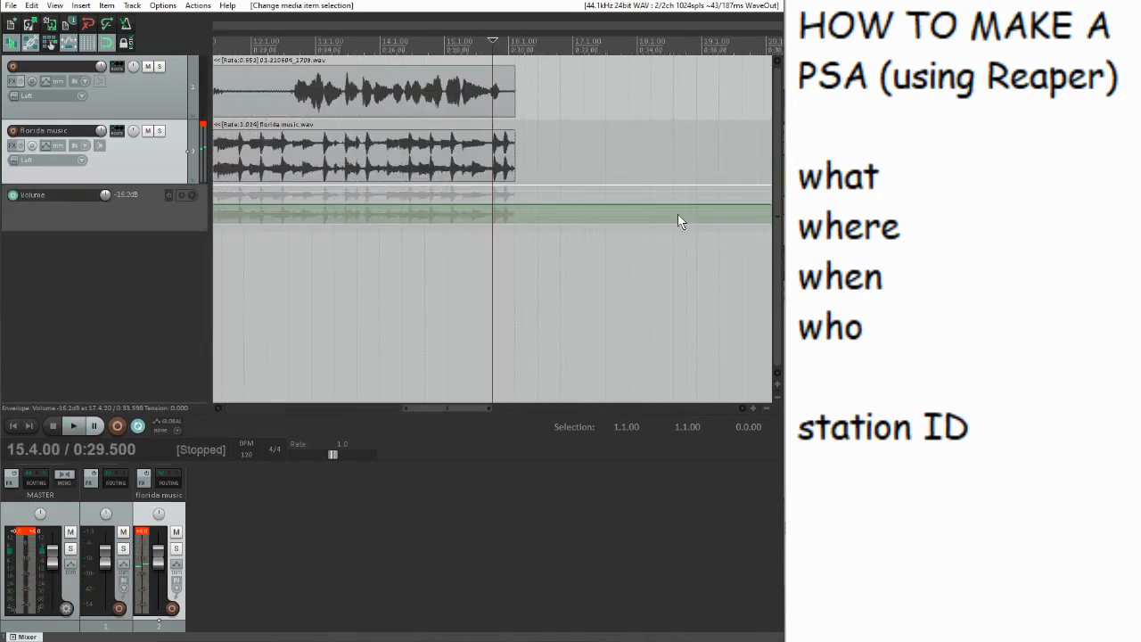
shift+click(494, 204)
shift+click(576, 205)
drag(581, 204, 581, 152)
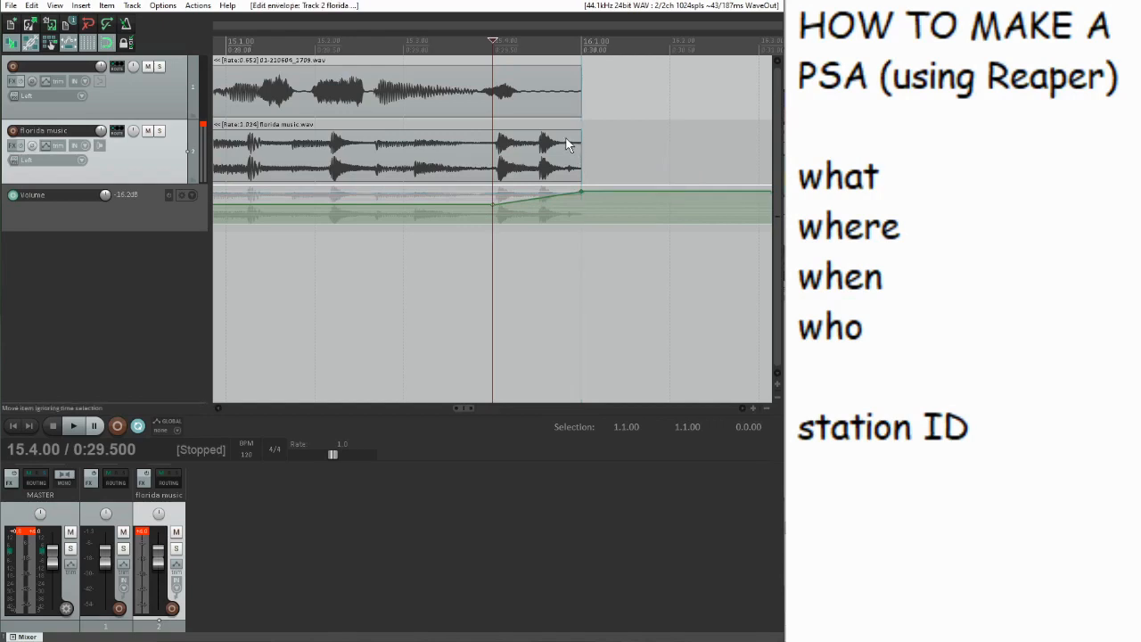
Play the raised music ending, followed by the mix from the project start
key(space)
scroll(565, 143, down, 10)
key(space)
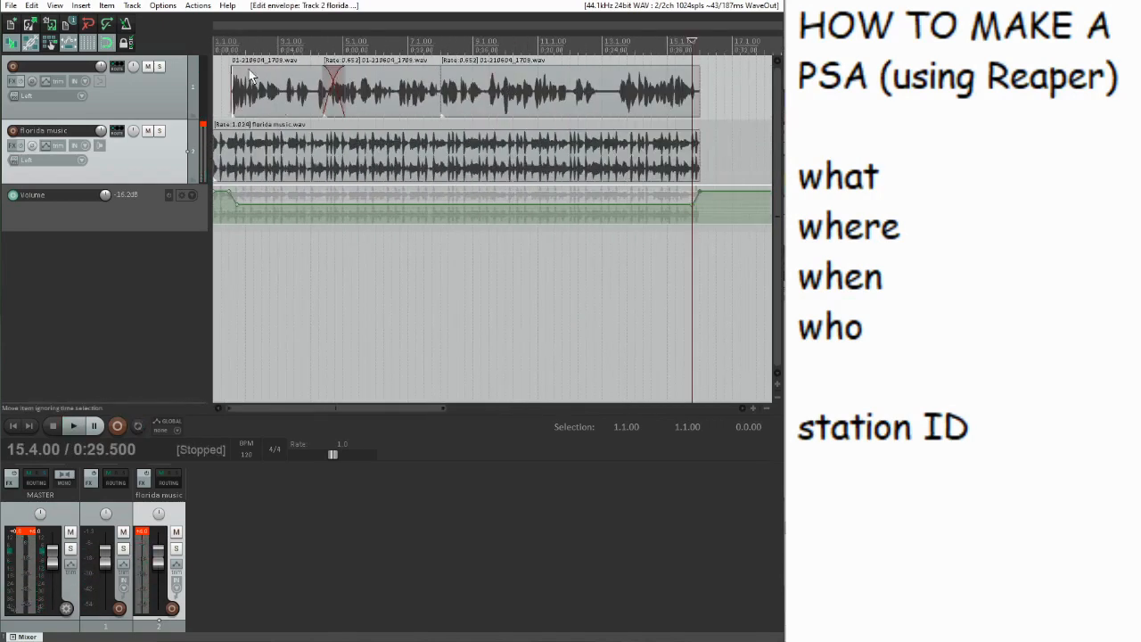
key(Home)
key(space)
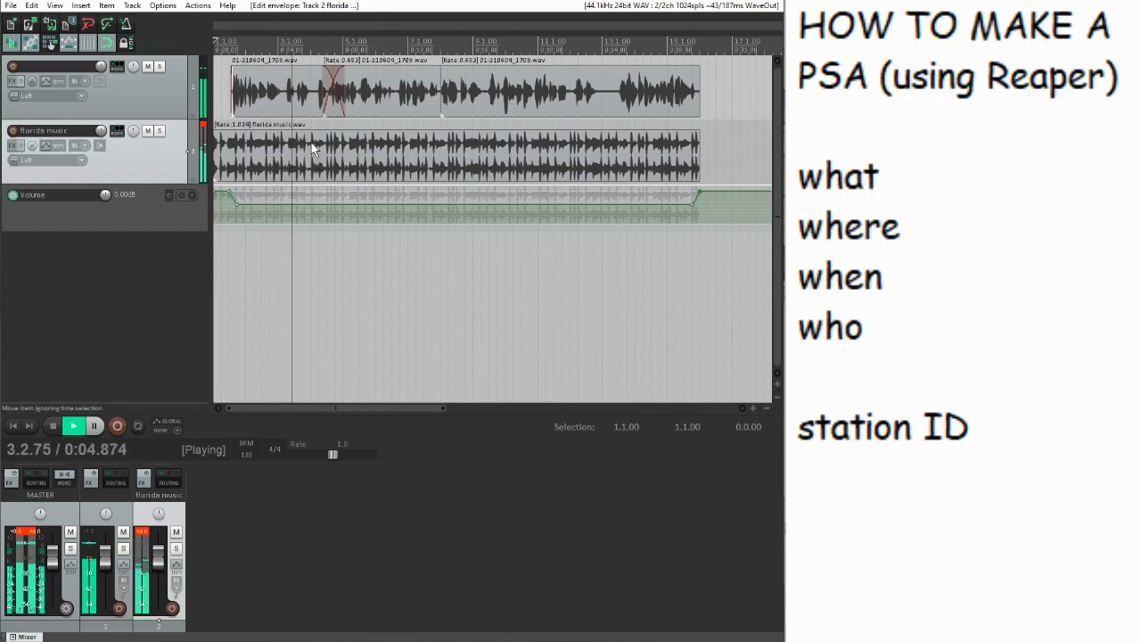
key(space)
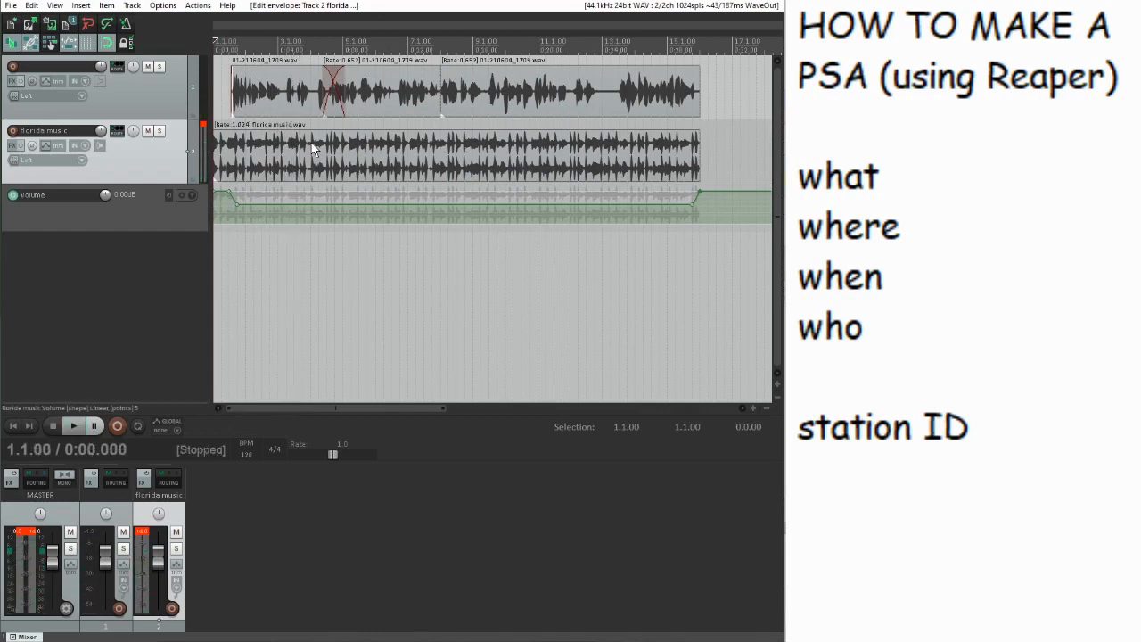
Add a very short fade-out to the end of the music clip at 30 seconds
click(689, 52)
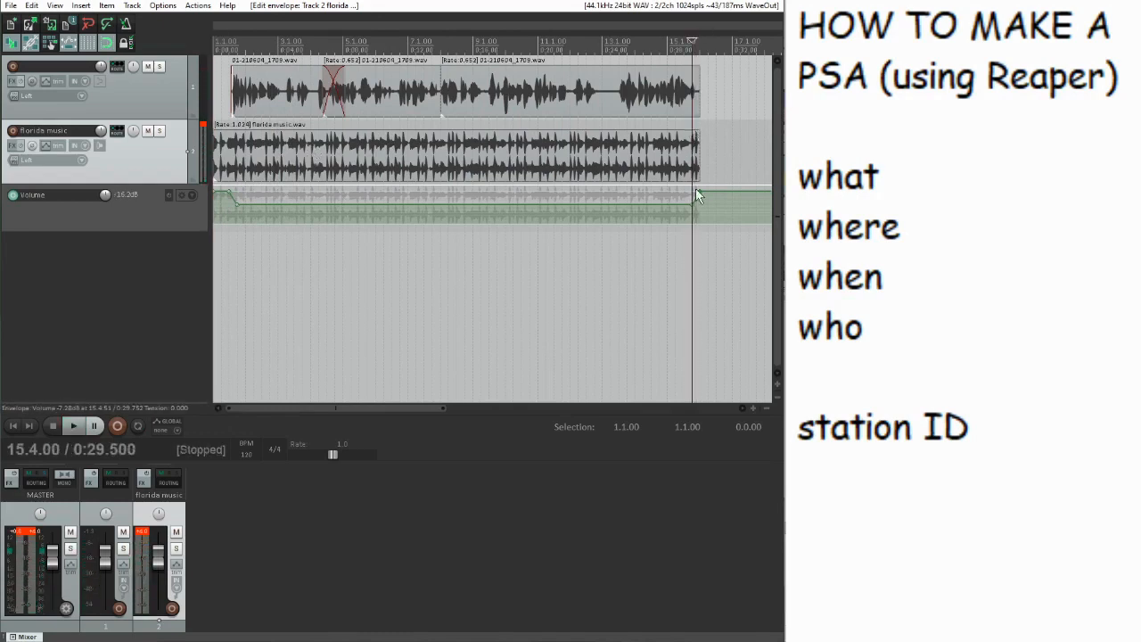
scroll(696, 192, up, 5)
scroll(603, 238, down, 4)
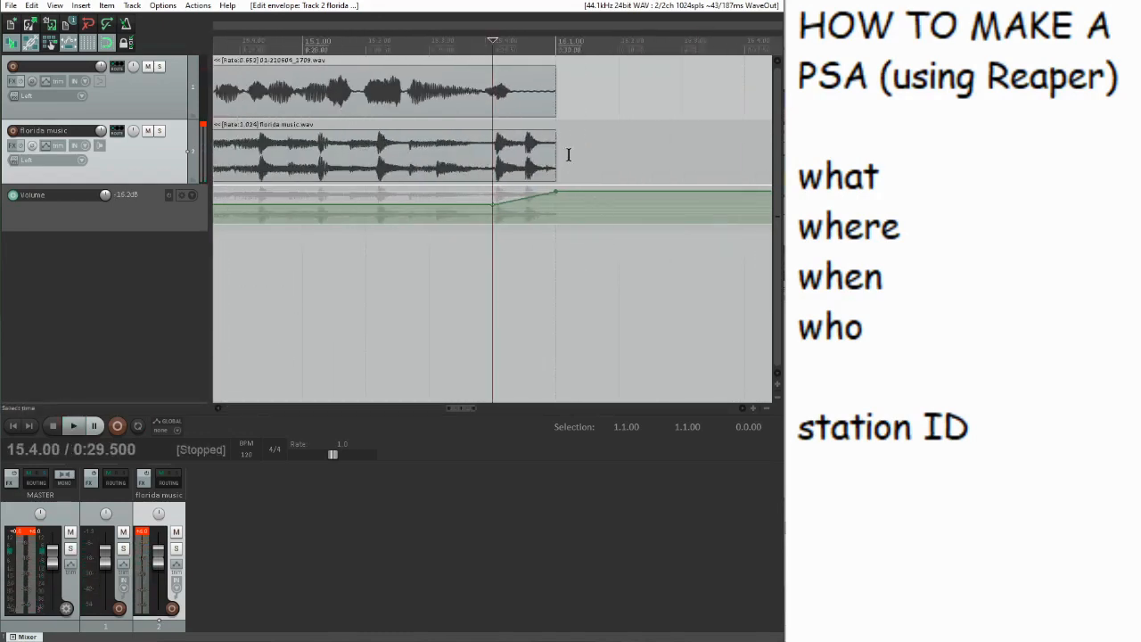
click(553, 131)
drag(554, 132, 551, 134)
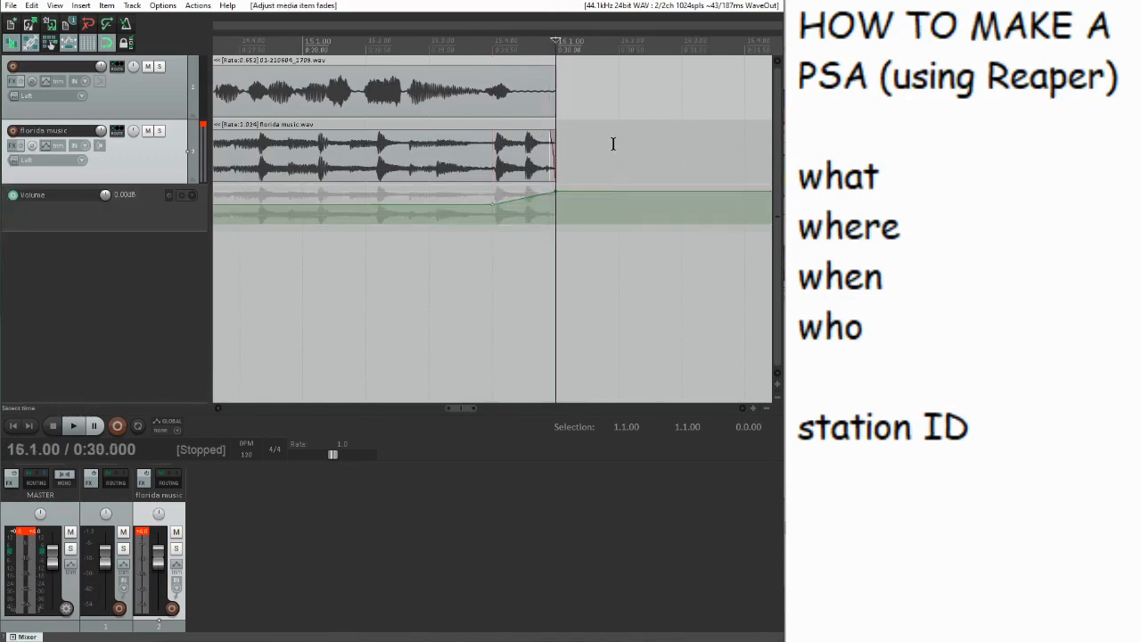
Try raising the music volume envelope to about -0.2 dB from 7 seconds onward, and undo the change
key(Home)
scroll(449, 188, down, 7)
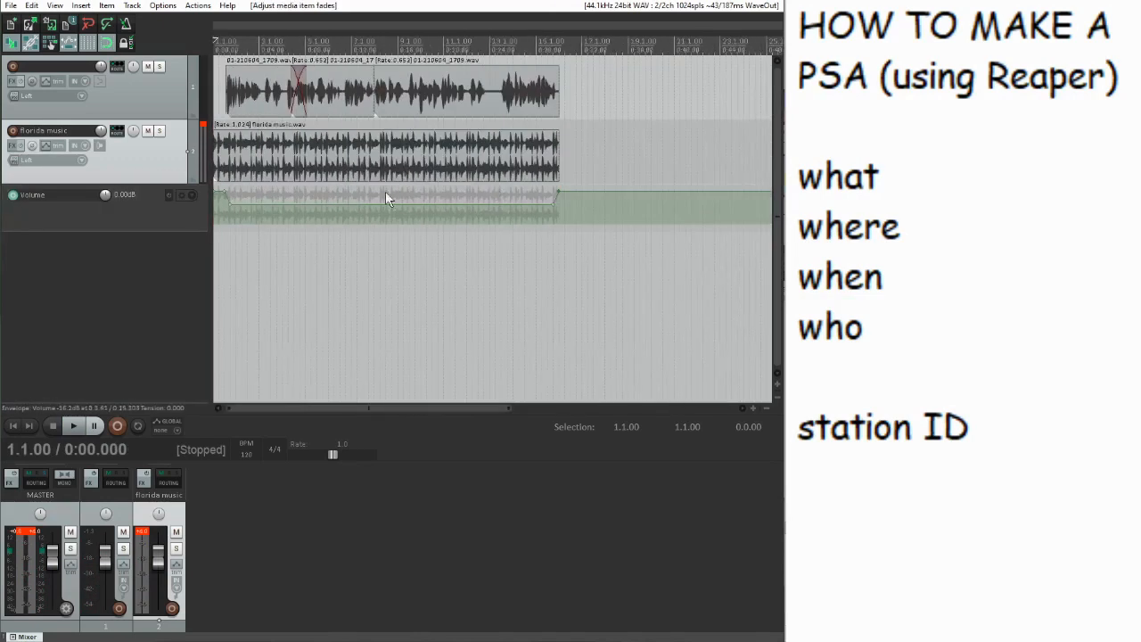
click(294, 206)
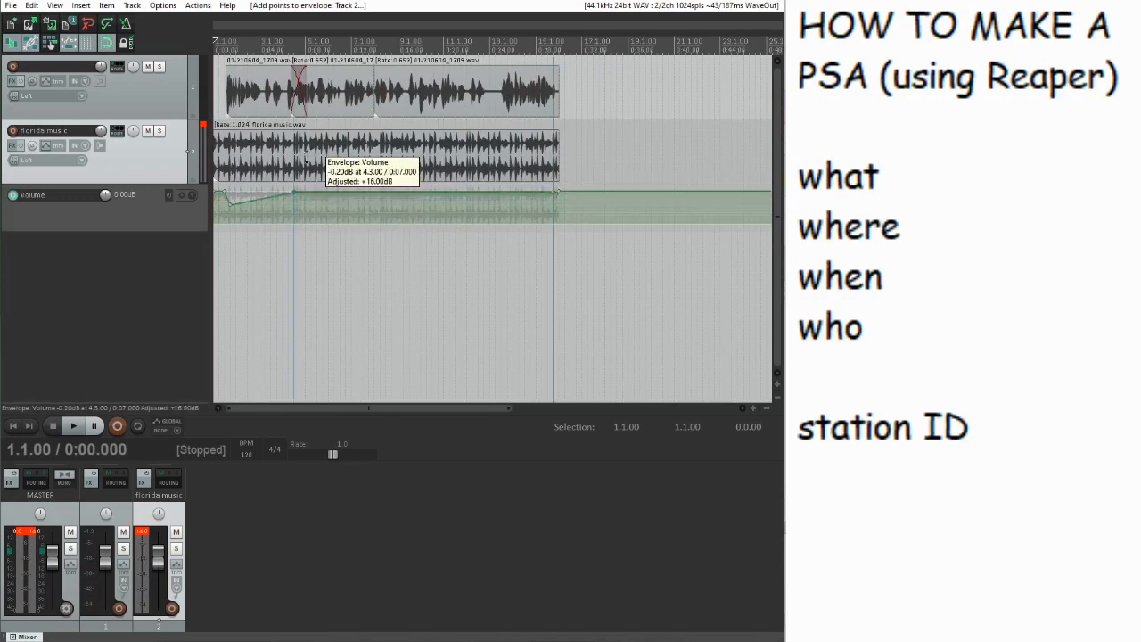
key(ctrl+z)
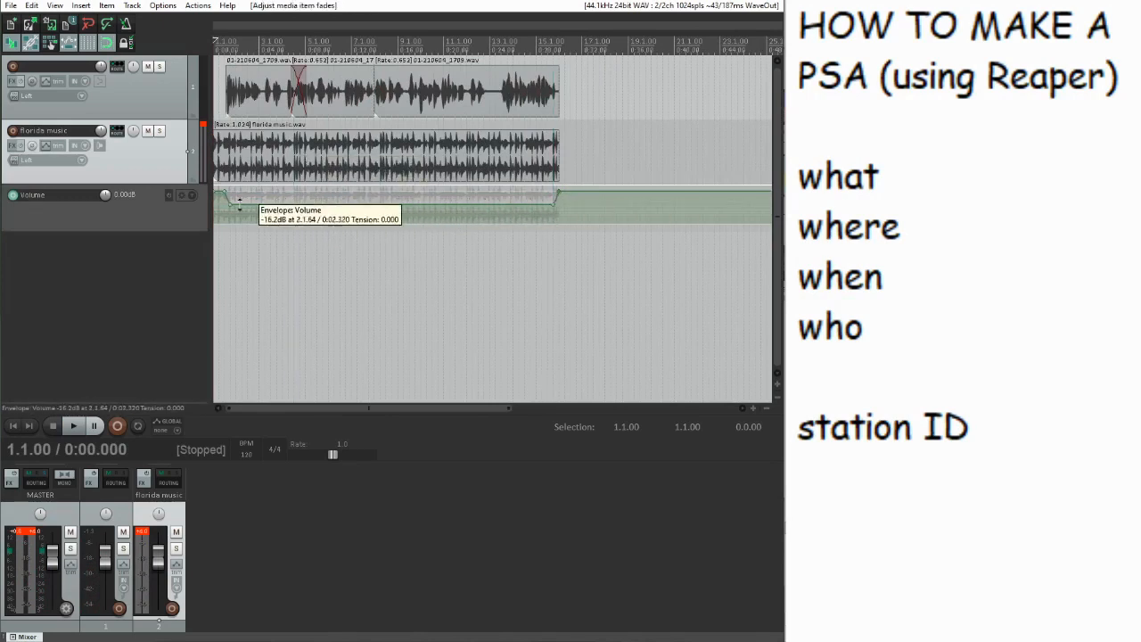
Set the shape of the music volume envelope point at 1.5 seconds to Square
right_click(229, 203)
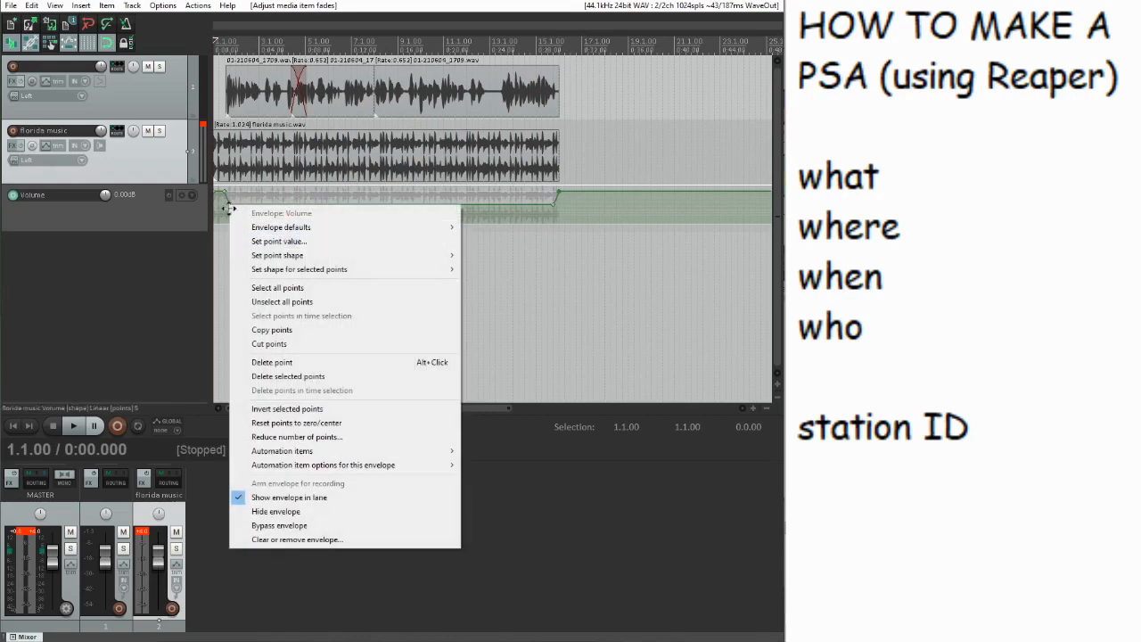
mouse_move(323, 254)
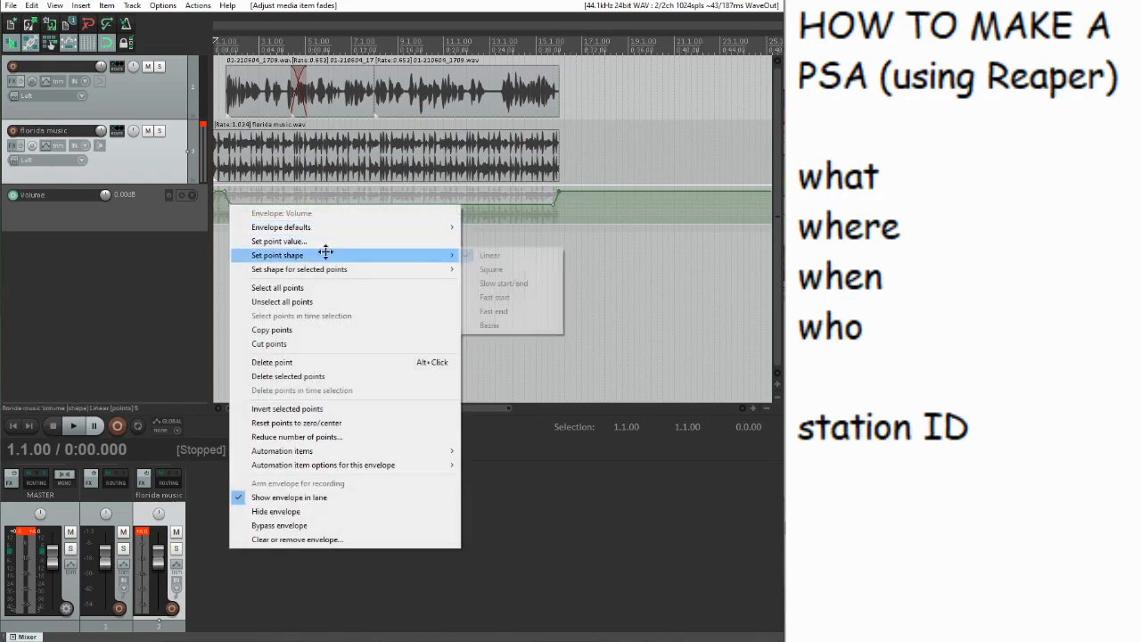
click(517, 270)
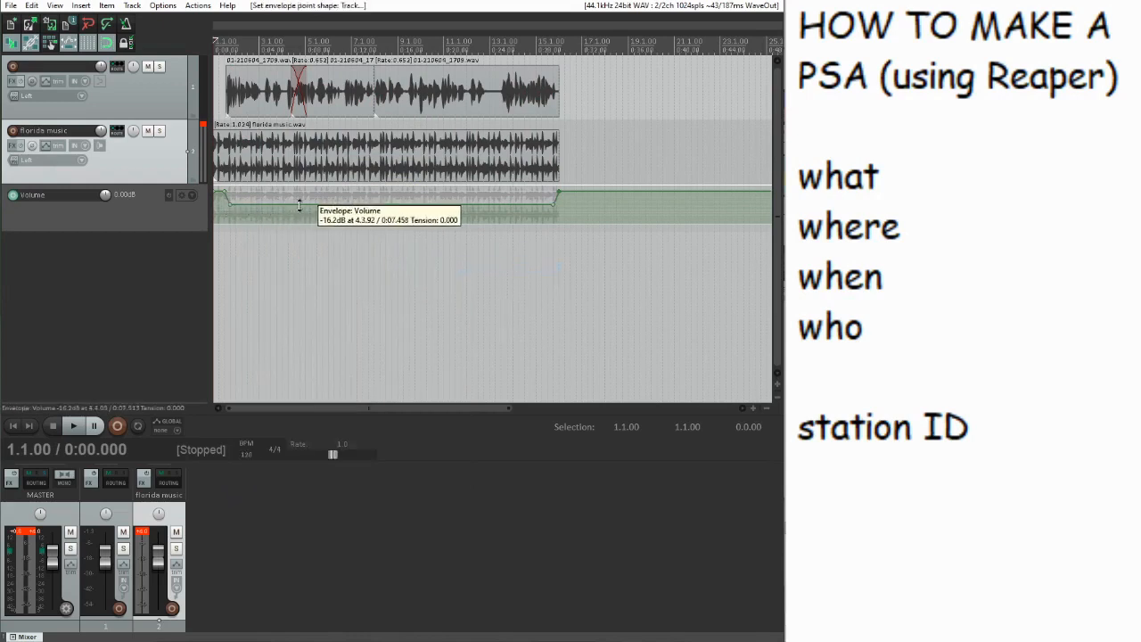
Place the edit cursor at 1.5 seconds and reset the master track's clipping peak indicators
scroll(528, 206, up, 2)
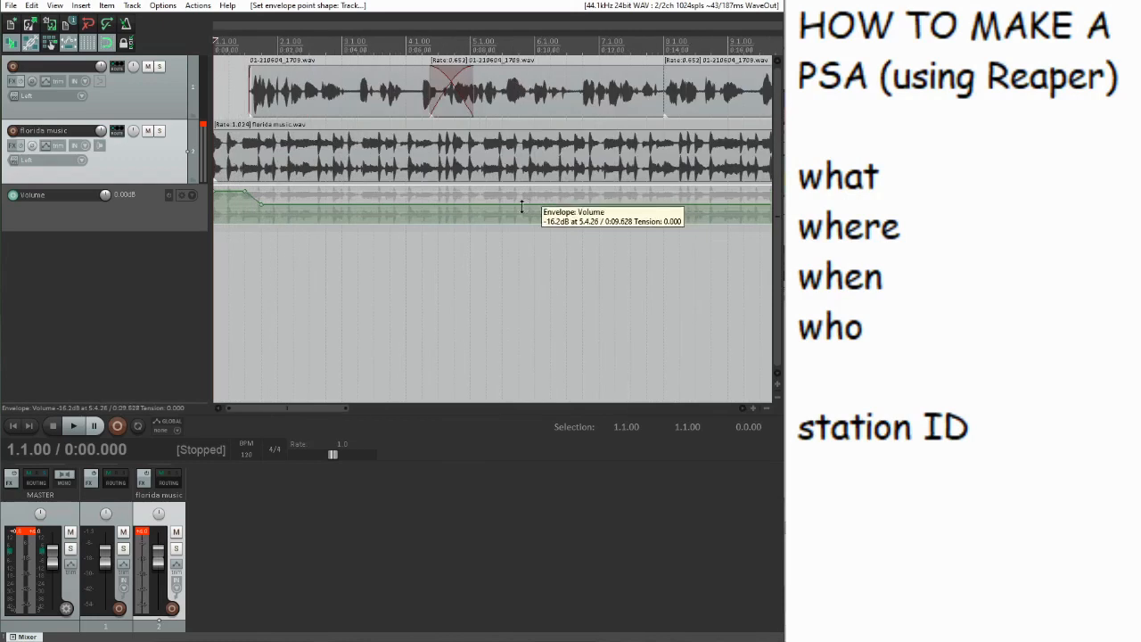
click(262, 89)
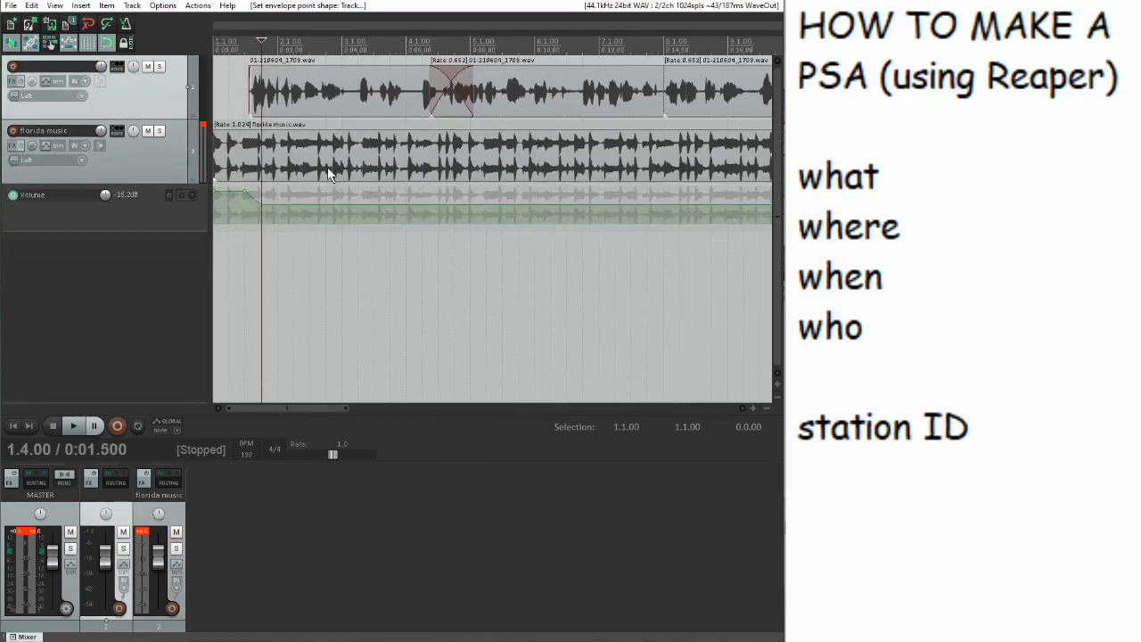
click(26, 537)
click(35, 541)
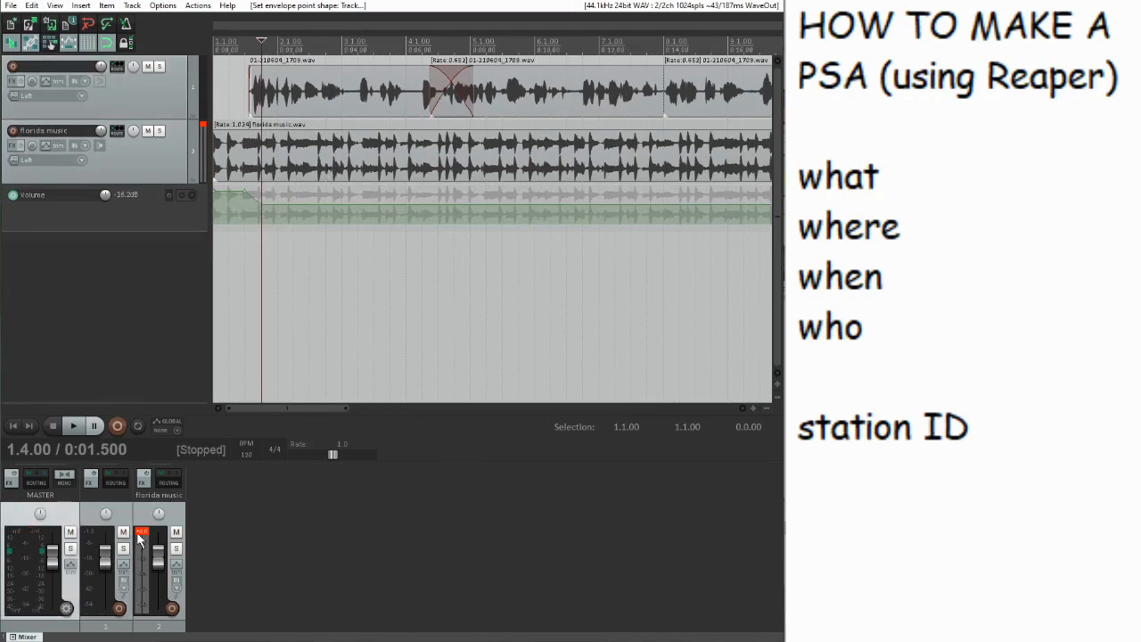
Reset the florida music track's clipping peak indicator and play the mix briefly from the start to check its levels
click(139, 534)
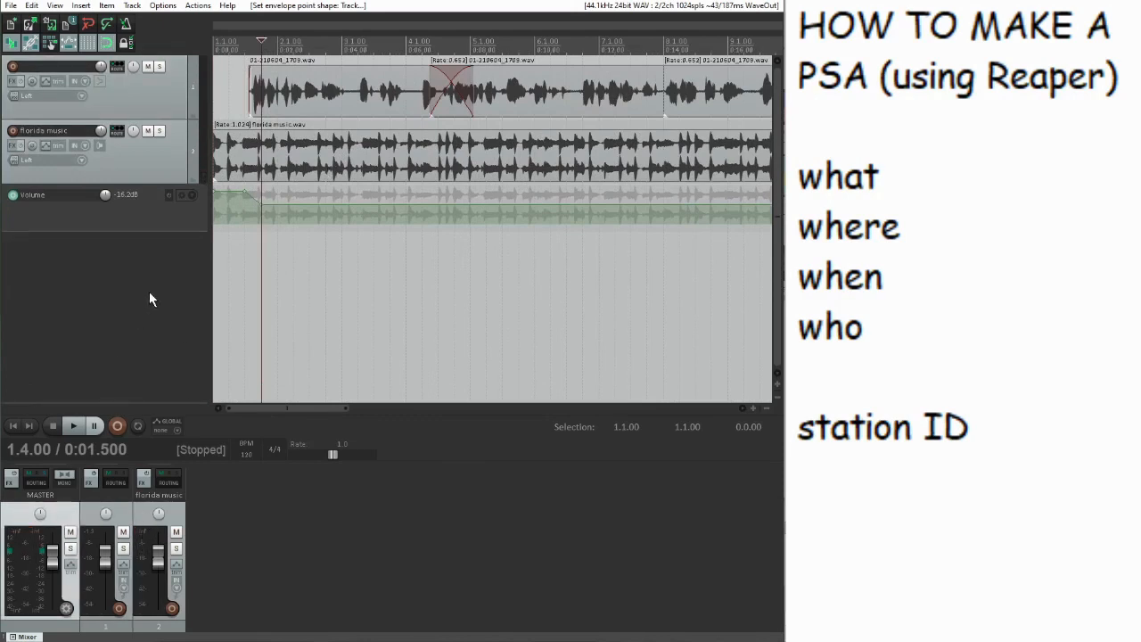
key(Home)
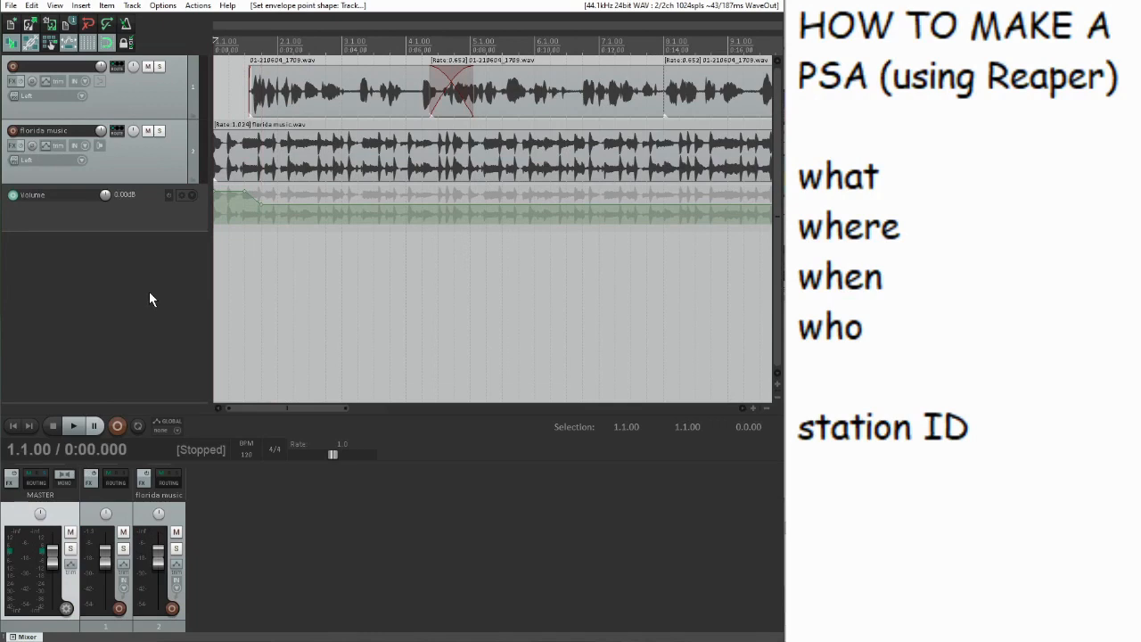
key(space)
key(space)
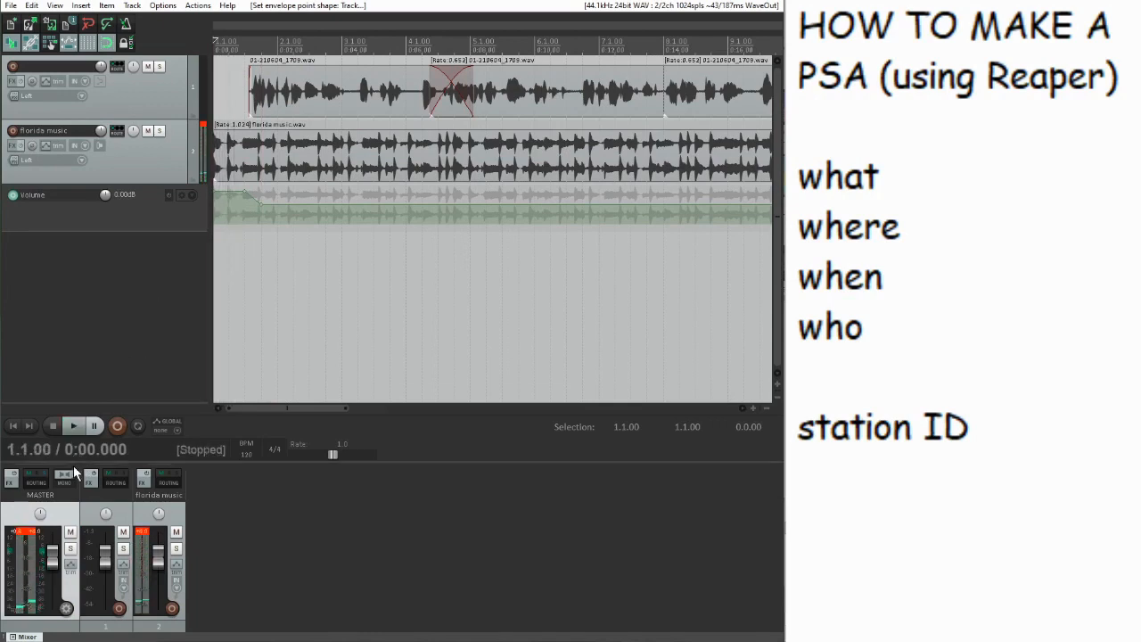
Reset the master and music clipping indicators, lower the voice and music track volumes slightly, and test playback from the start
click(31, 535)
click(140, 533)
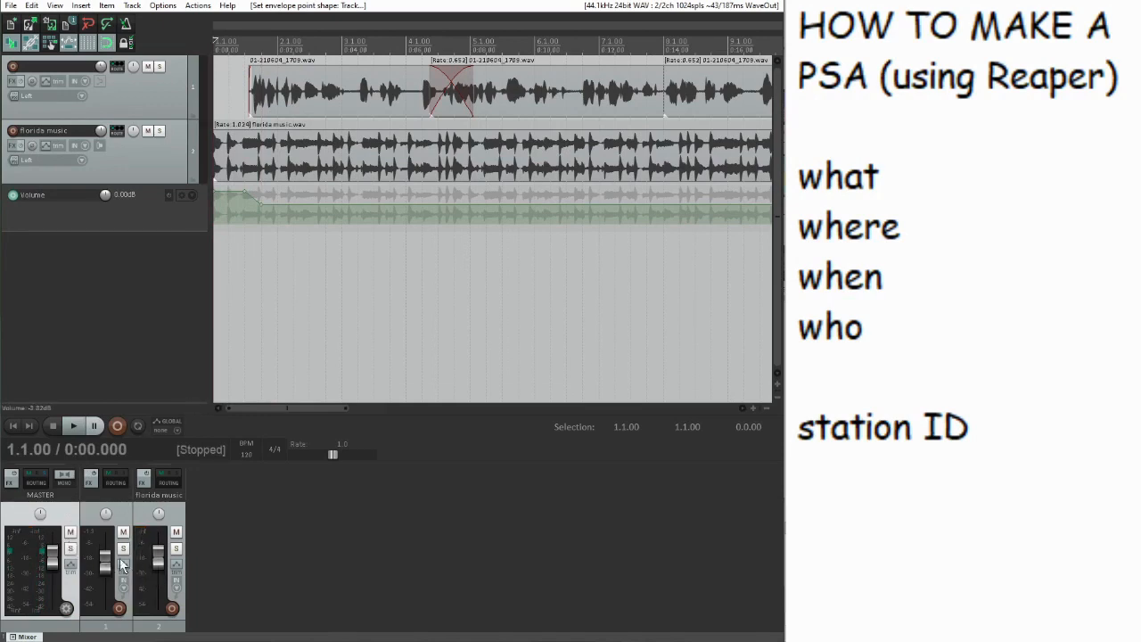
drag(157, 557, 162, 563)
scroll(164, 564, up, 1)
key(space)
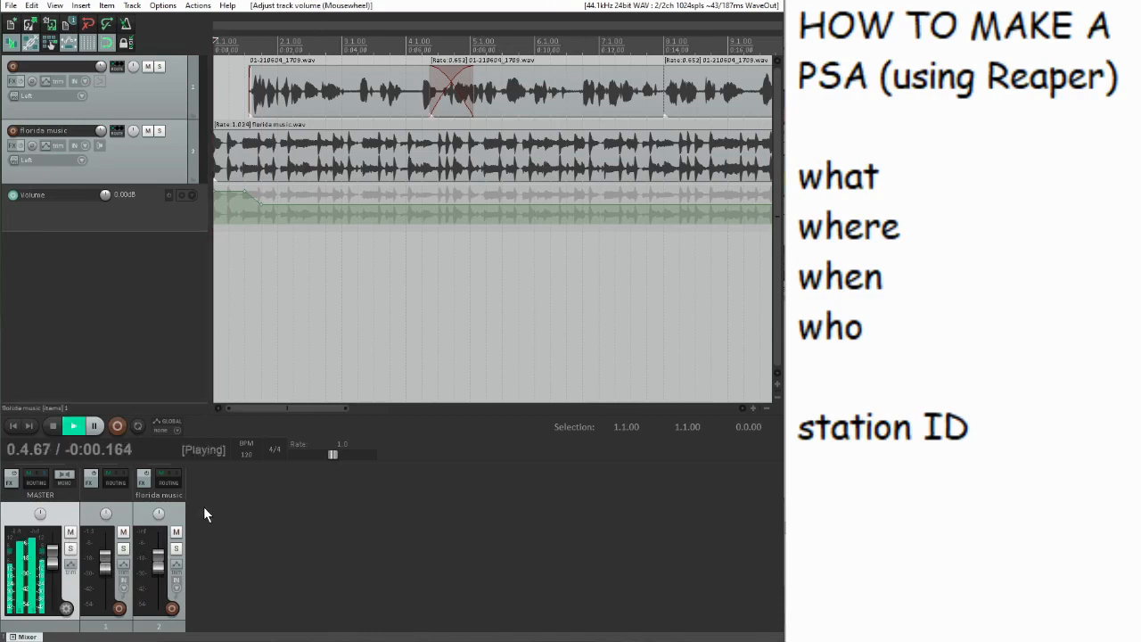
key(space)
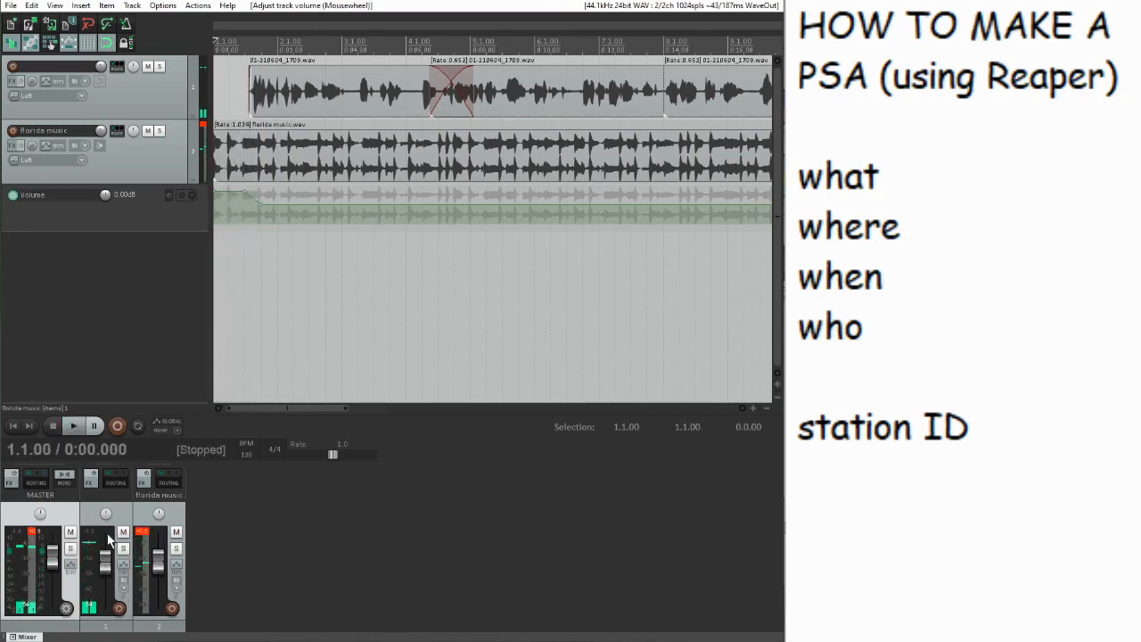
Lower the voice and music track volumes a little further and reset the music and master clipping indicators
drag(108, 565, 160, 569)
click(146, 532)
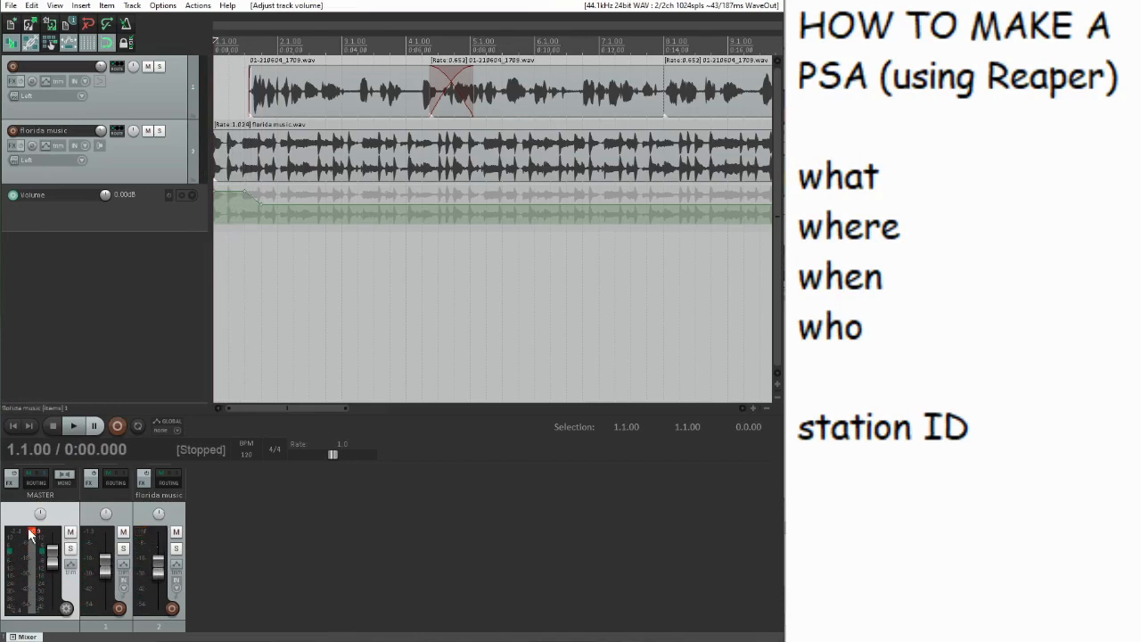
click(33, 533)
Play back the intro from the start and the ending from 29 seconds to check the mix levels
key(space)
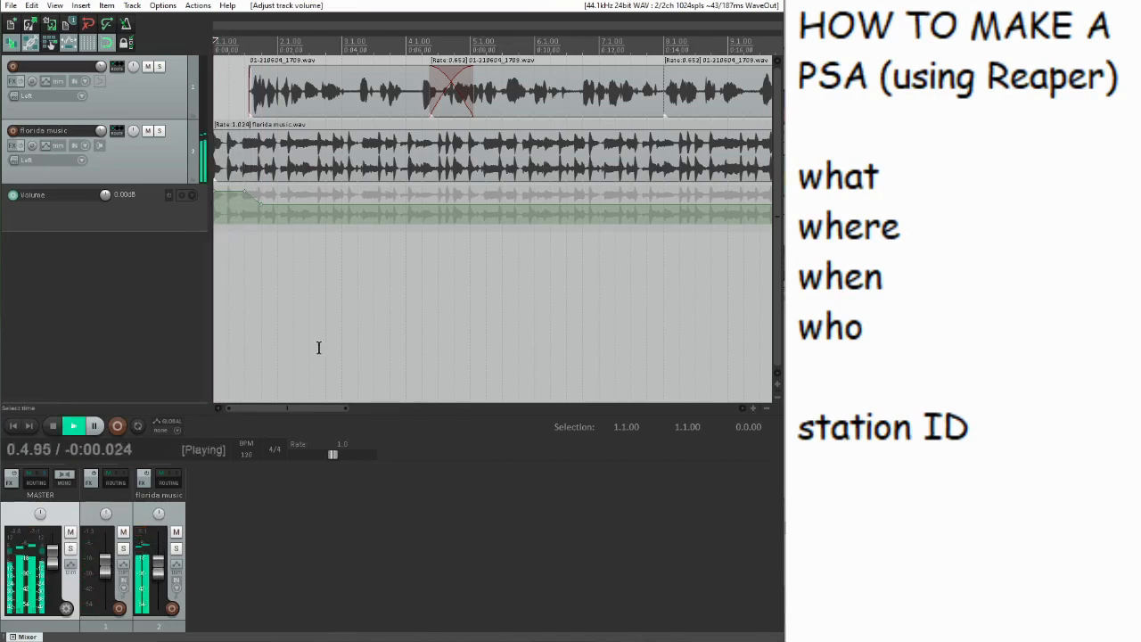
scroll(320, 218, down, 3)
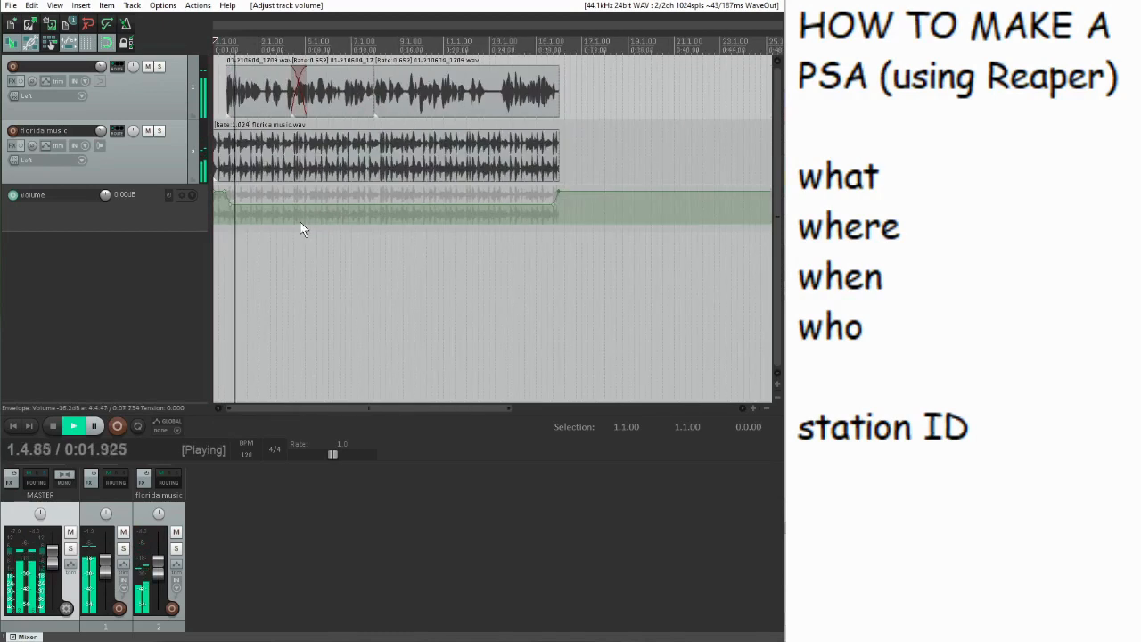
click(547, 45)
scroll(590, 123, up, 4)
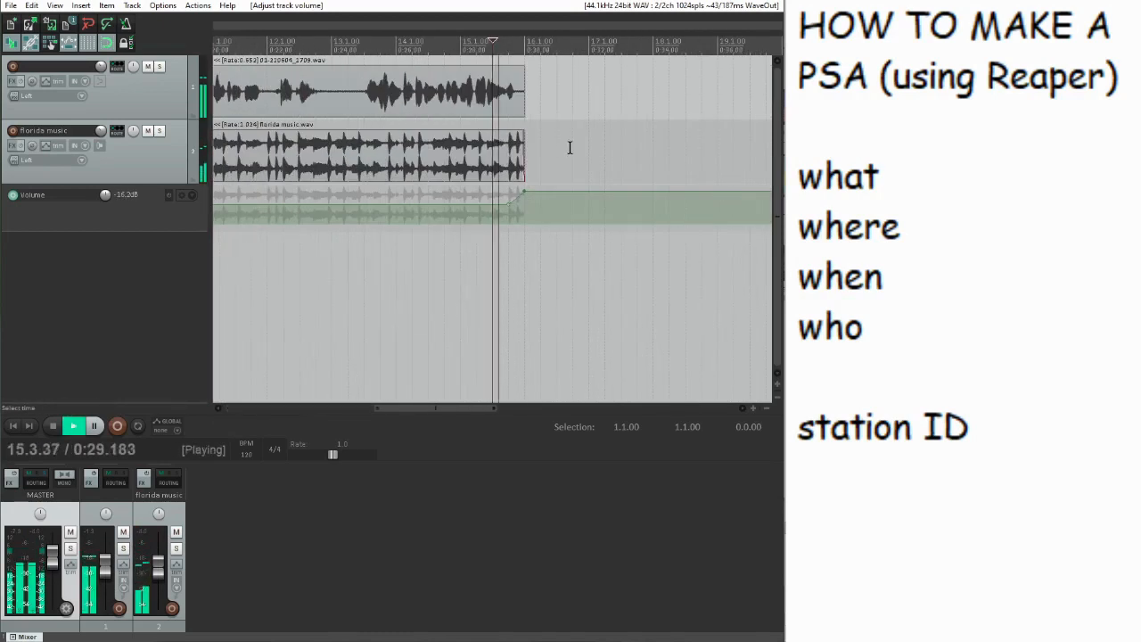
key(space)
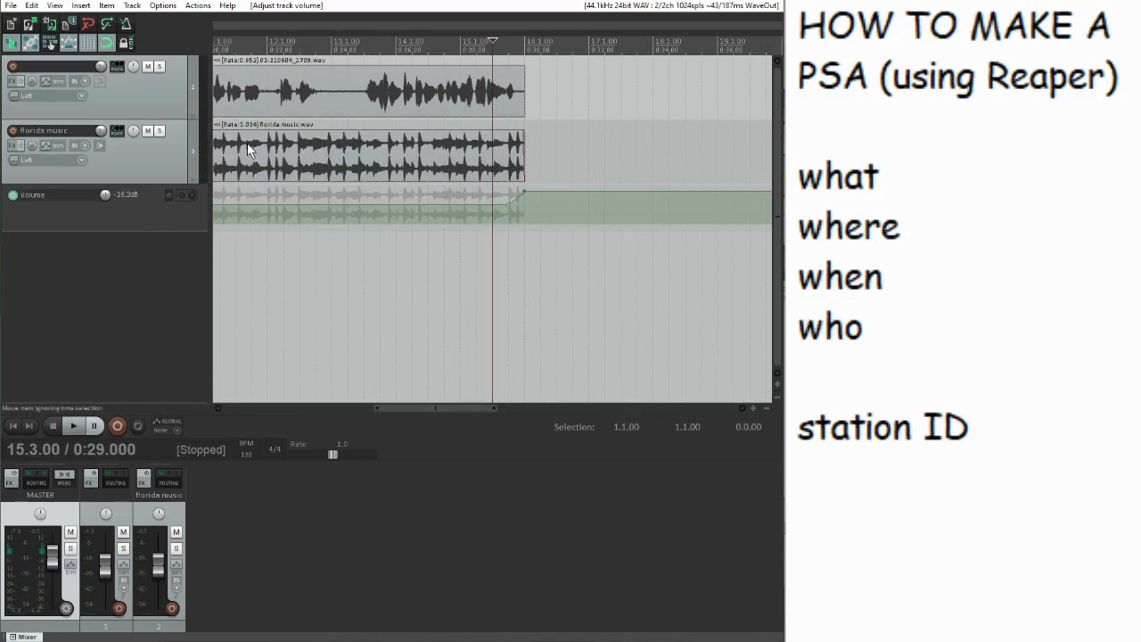
key(Home)
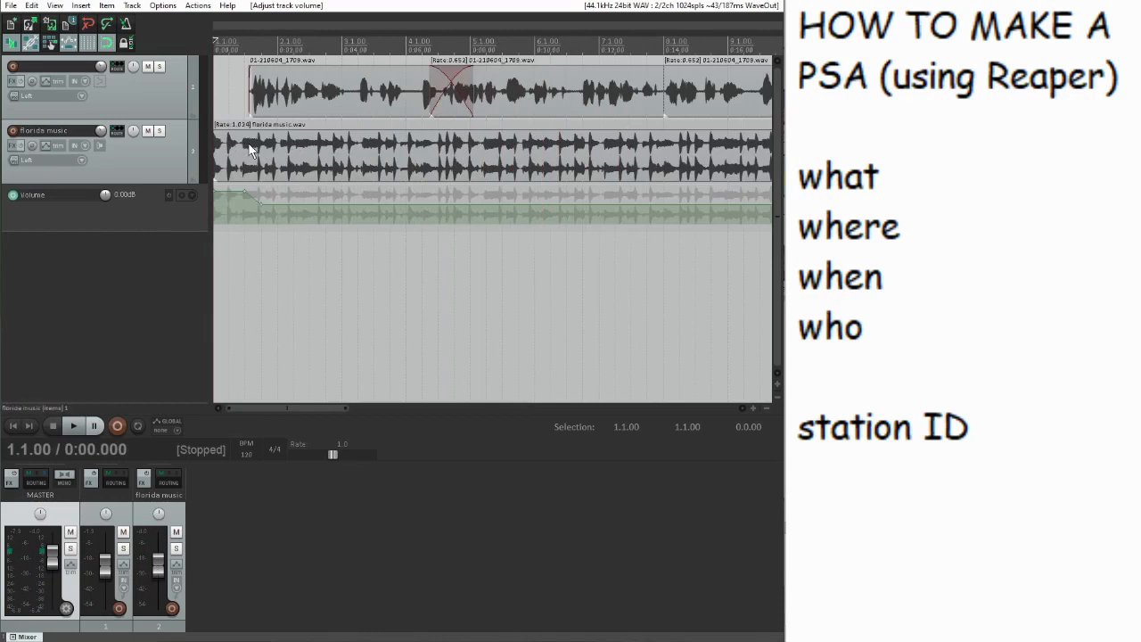
key(space)
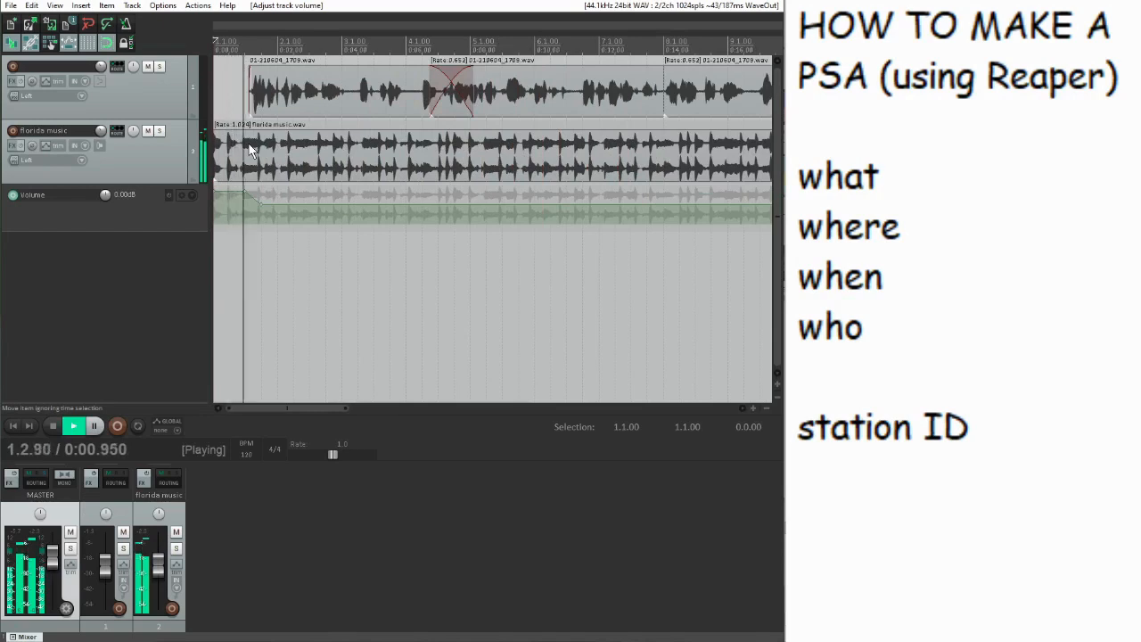
key(space)
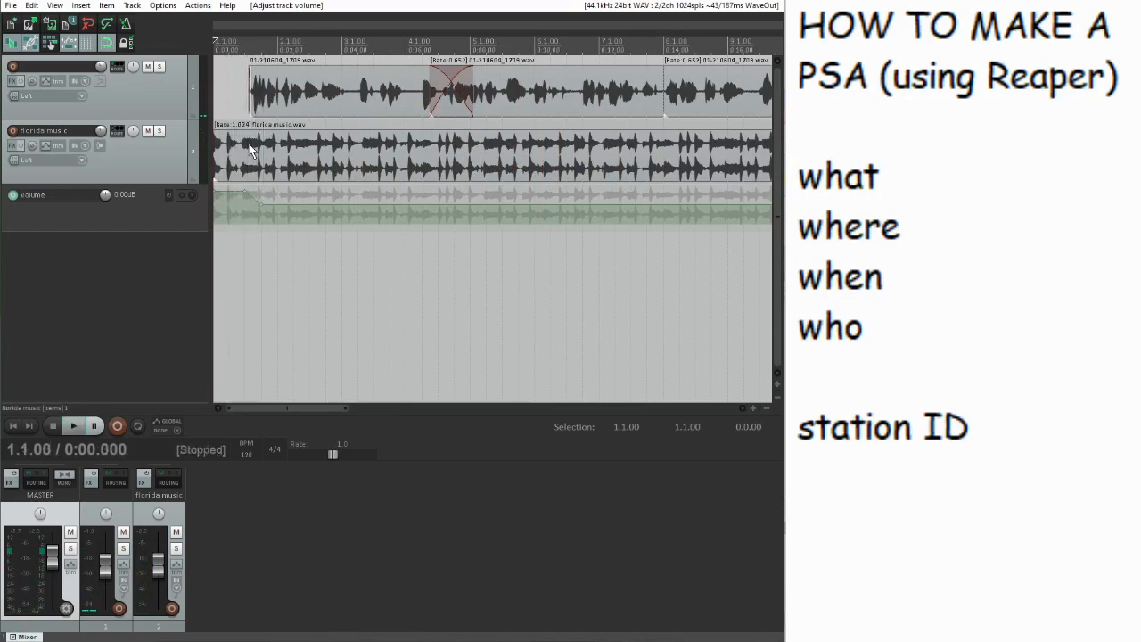
Insert a new empty track and move it above the voice track as the first track
click(167, 111)
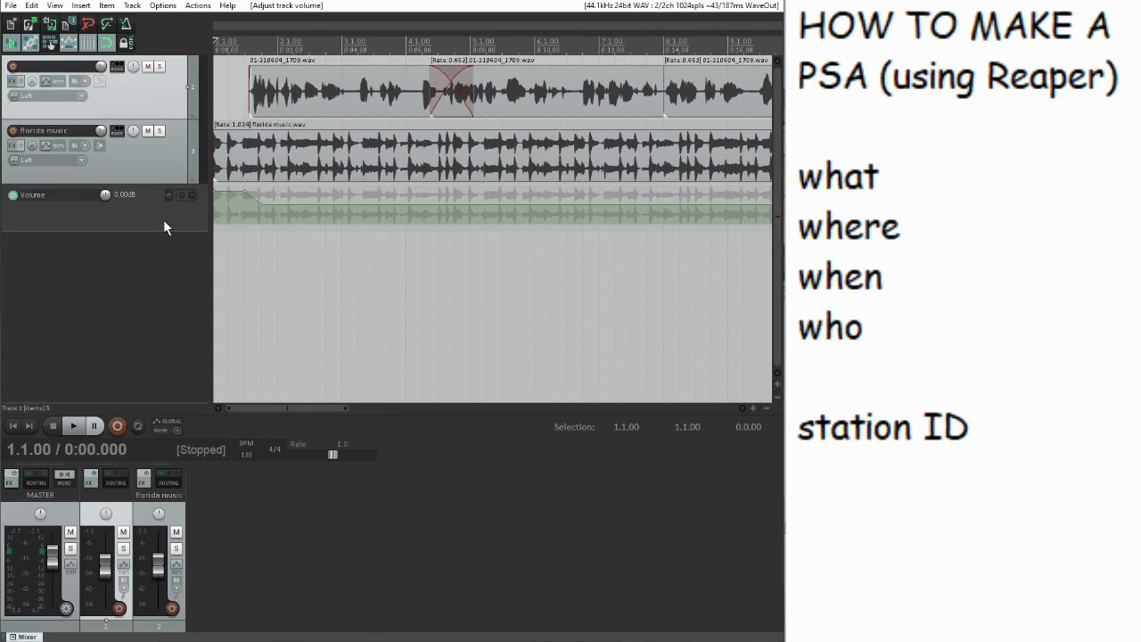
key(ctrl+t)
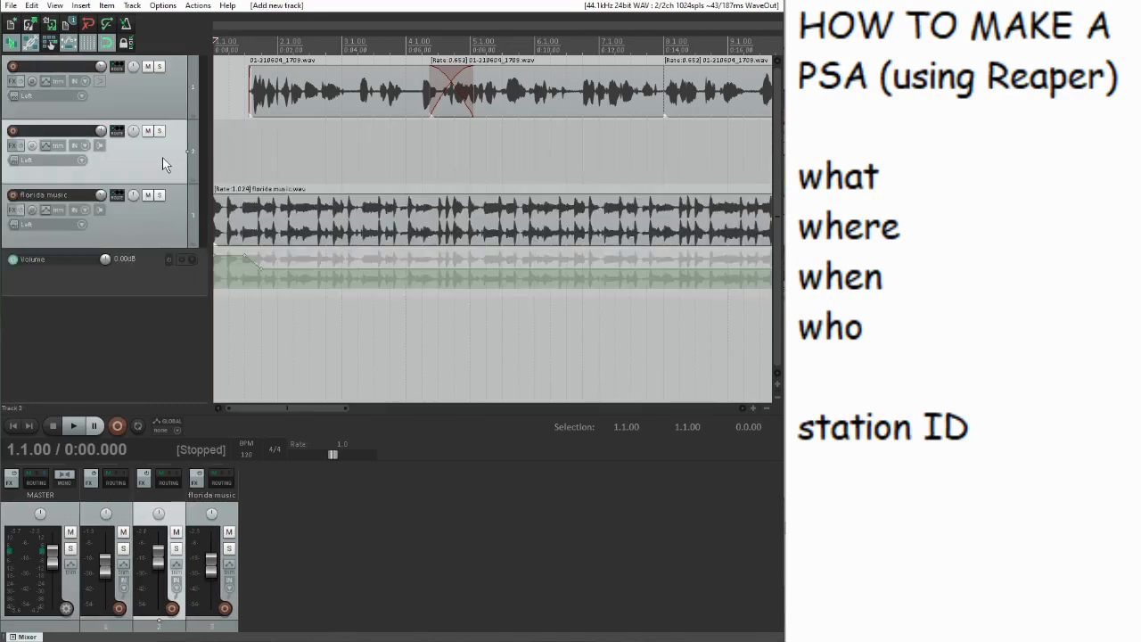
drag(162, 165, 162, 84)
Turn the new first track into a folder containing the voice and florida music tracks
scroll(381, 165, down, 2)
scroll(213, 133, down, 1)
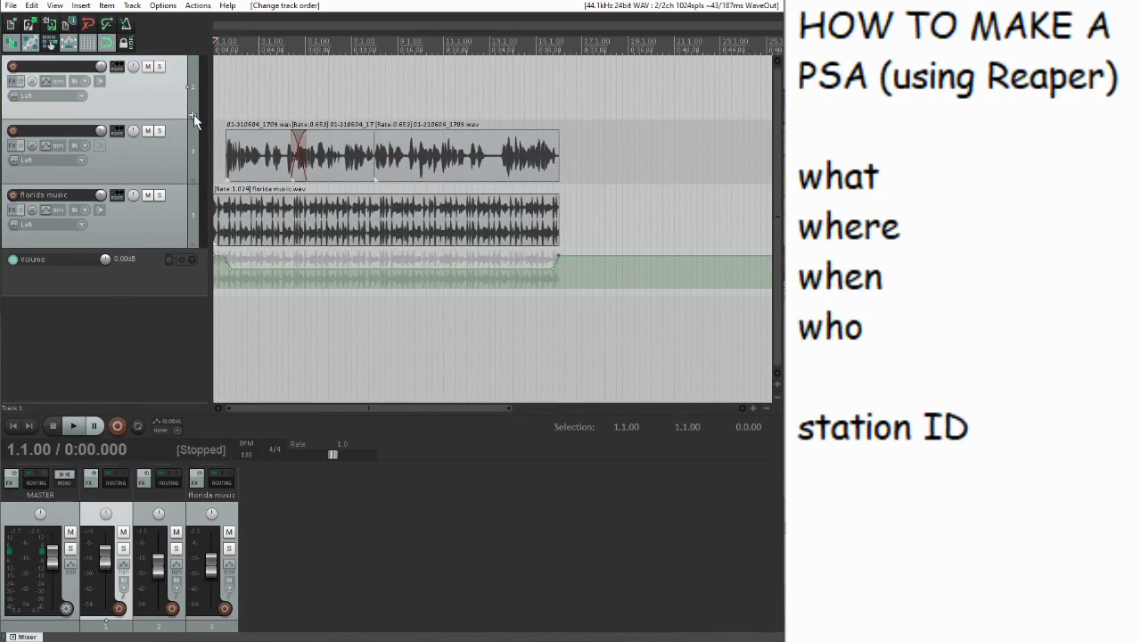
click(193, 115)
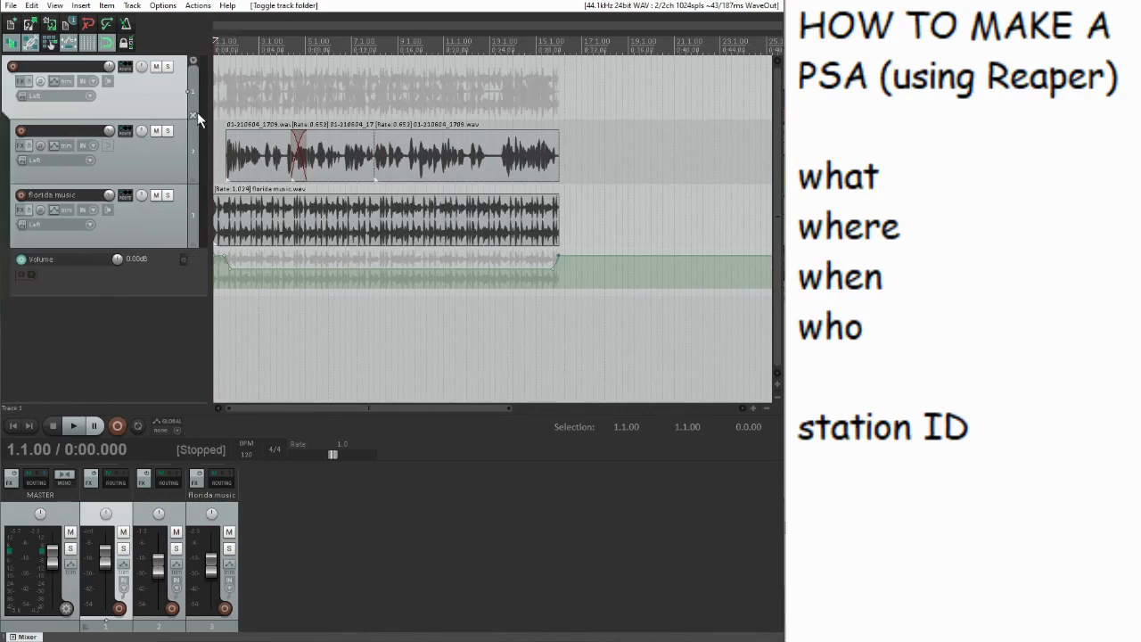
click(196, 115)
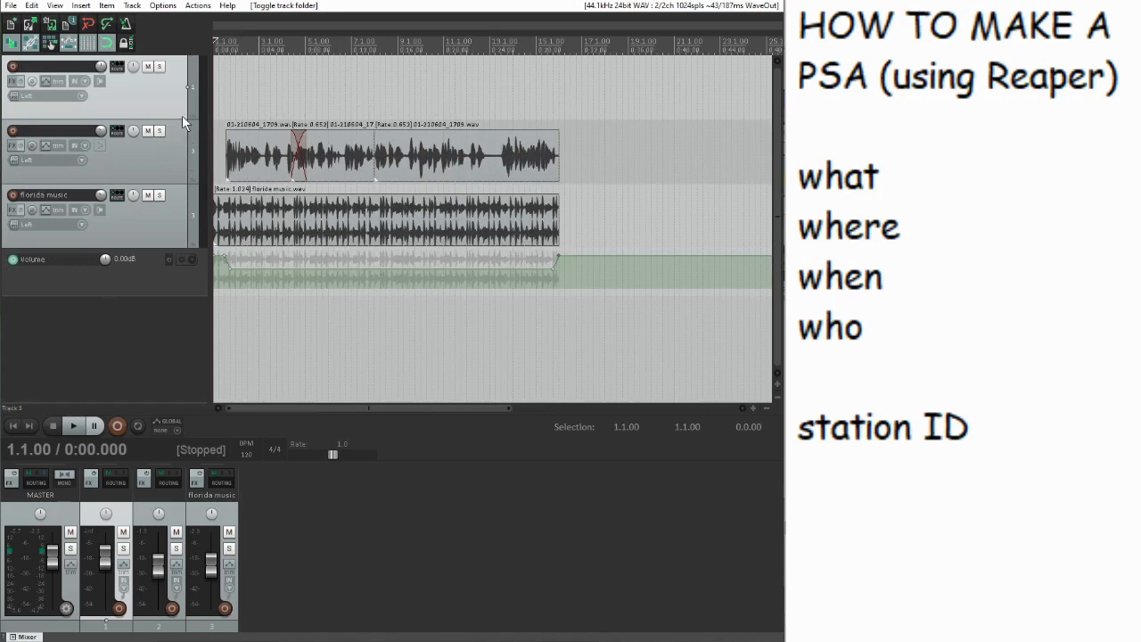
click(193, 115)
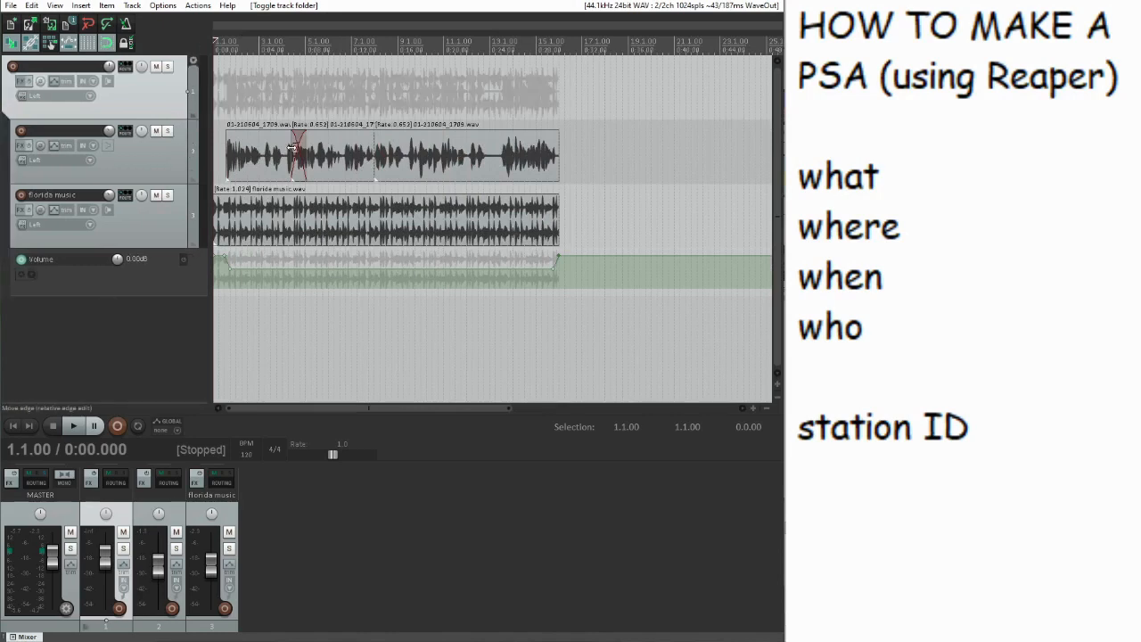
click(22, 81)
key(Escape)
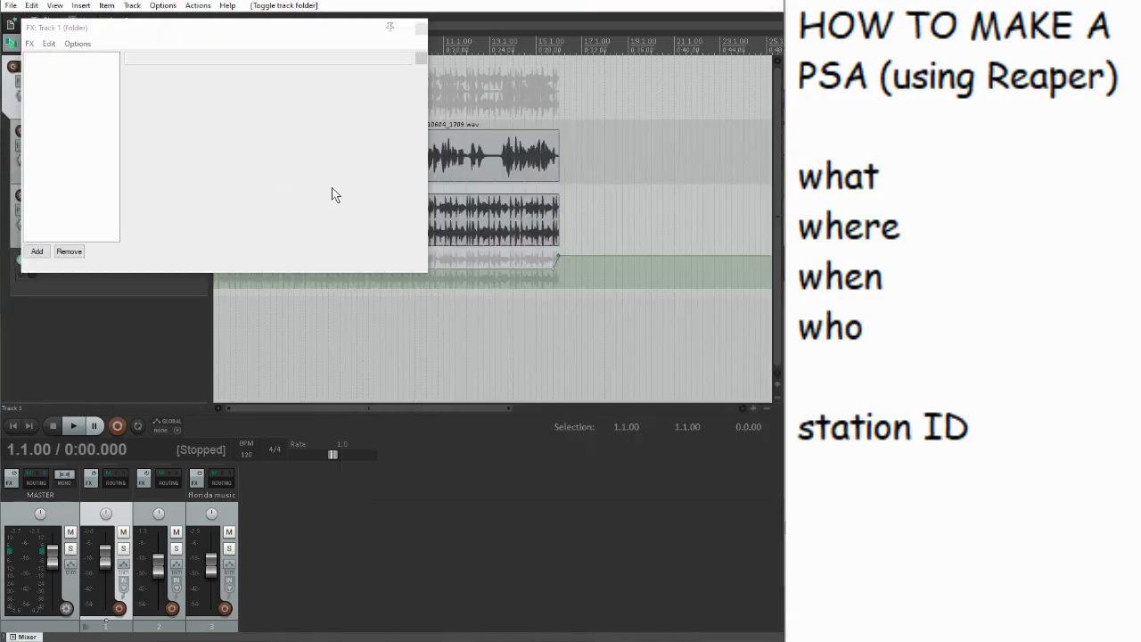
click(420, 29)
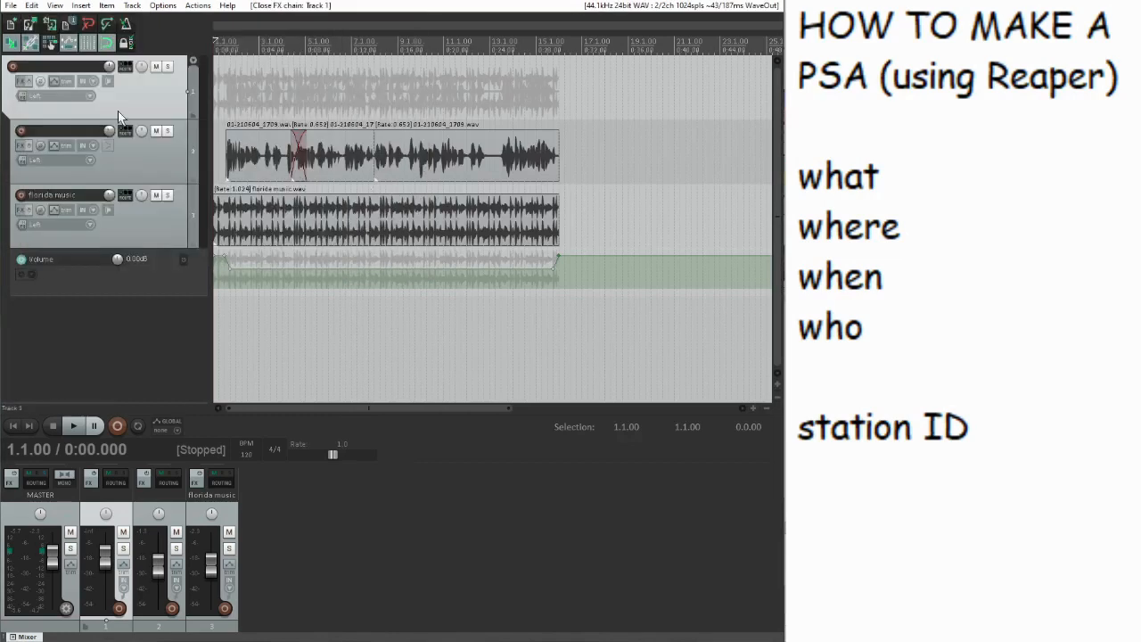
Find "master" among the effects, add JS: Master Limiter to the folder track, and move its window clear of the upper tracks
click(23, 82)
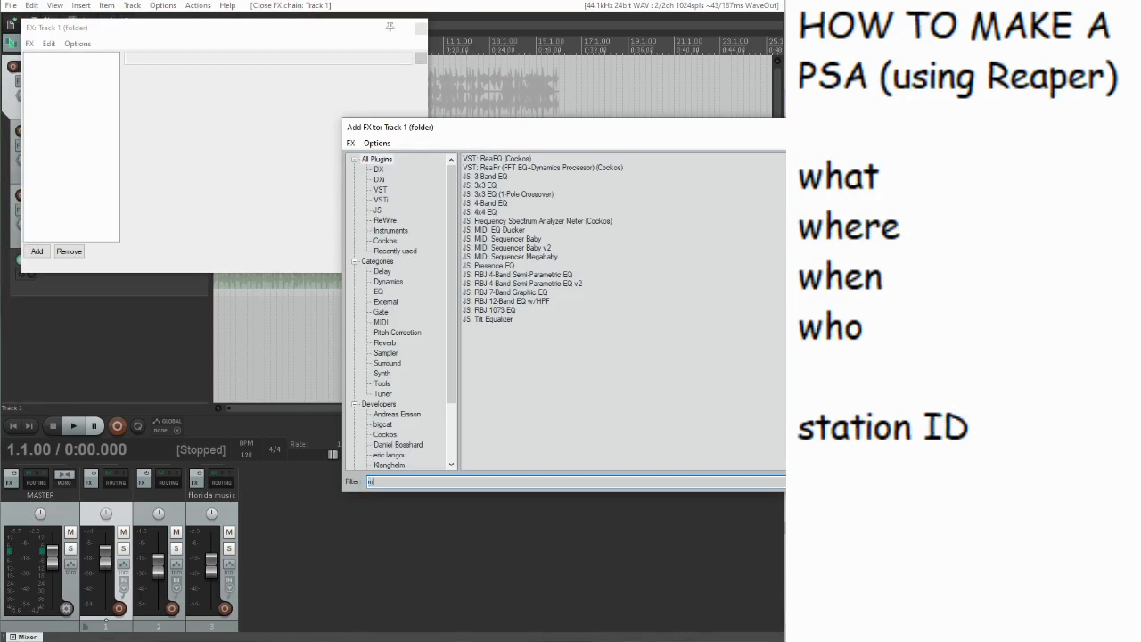
text(master)
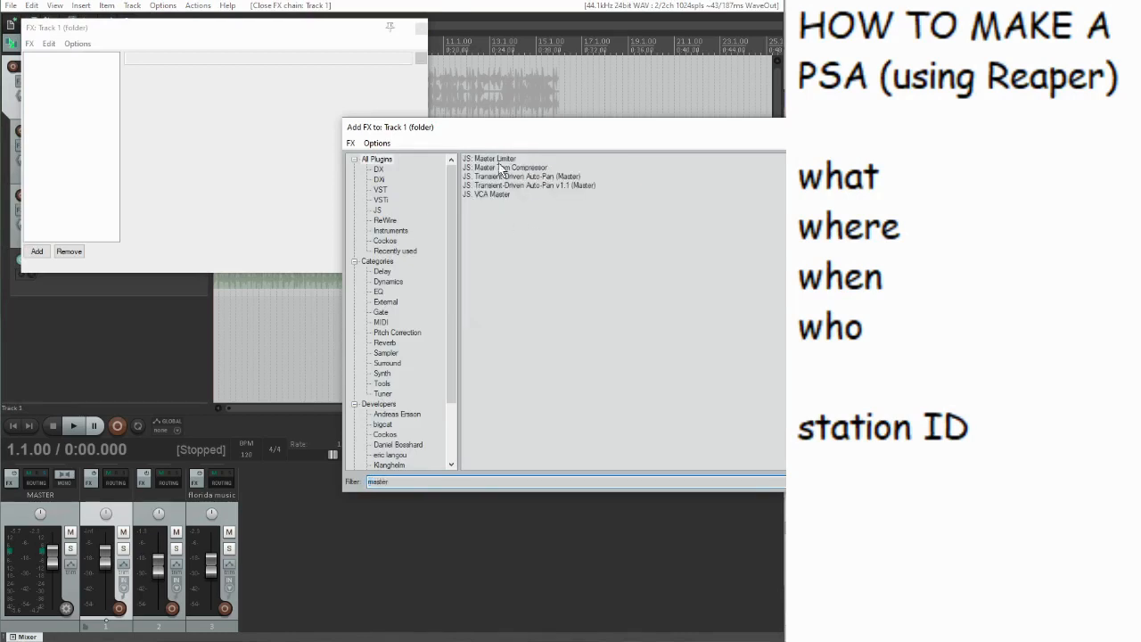
double_click(490, 158)
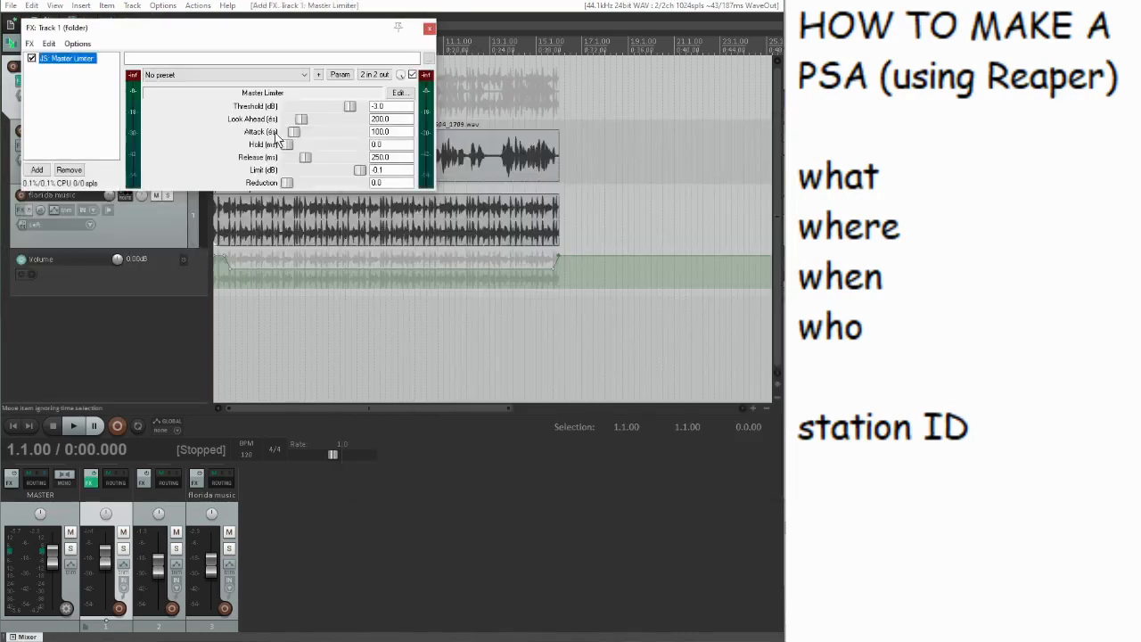
drag(270, 35, 463, 203)
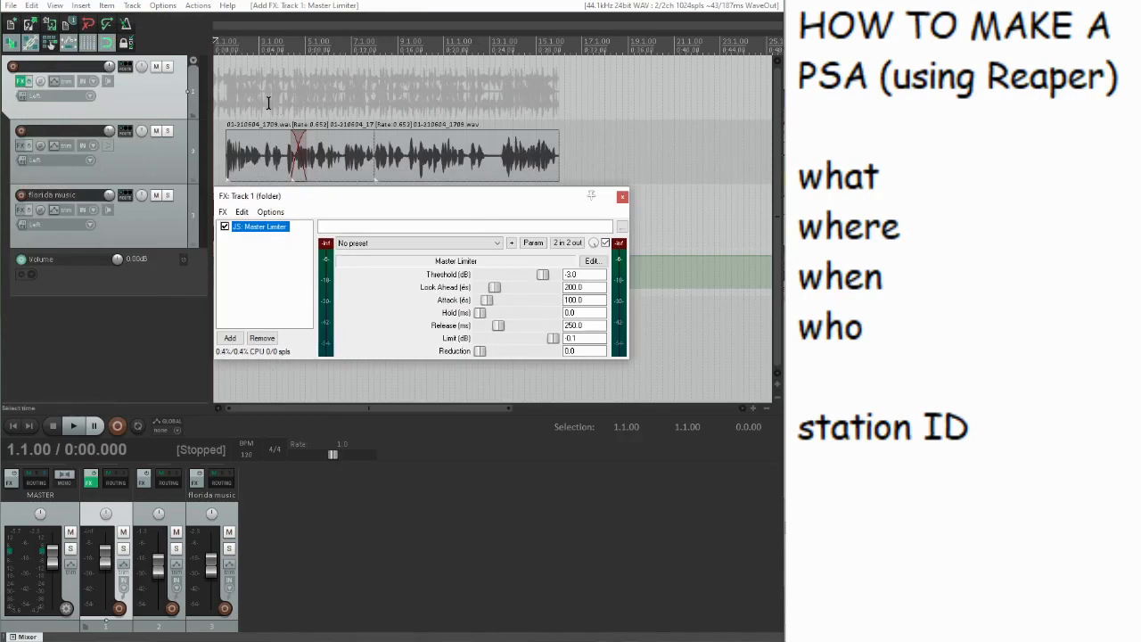
Play the mix from the start with the Master Limiter active to check the folder track's levels
scroll(268, 104, up, 3)
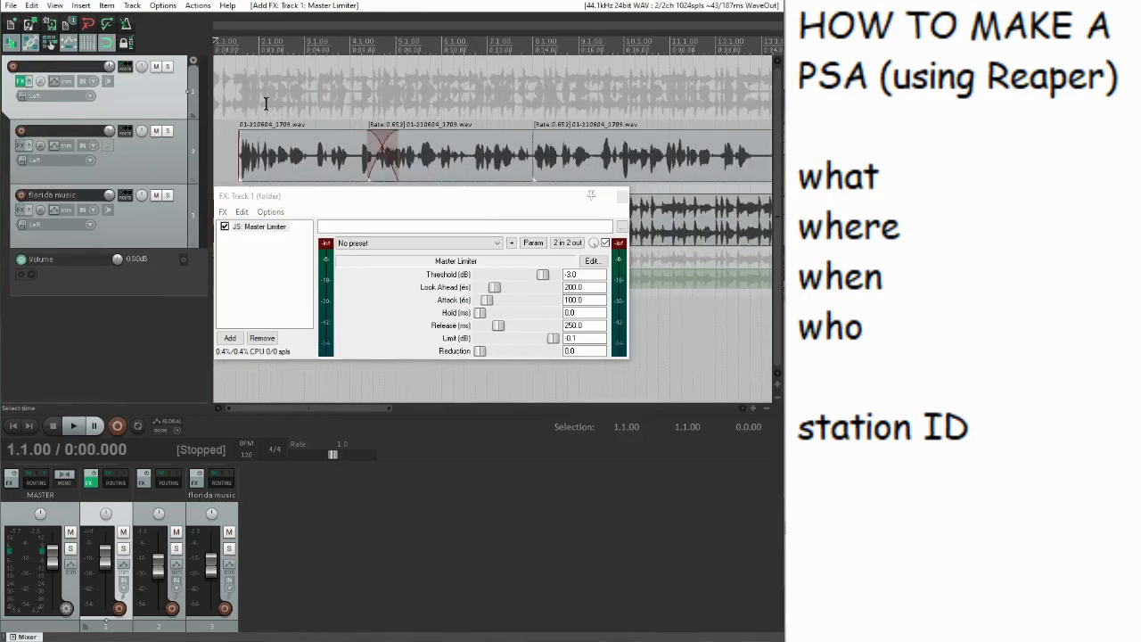
key(space)
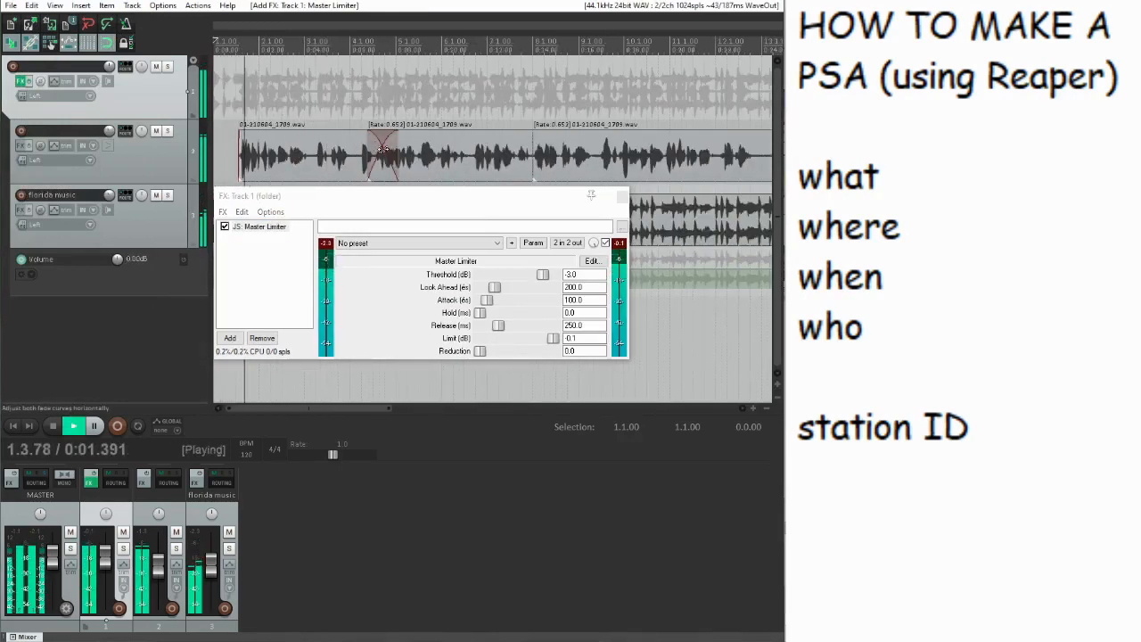
click(490, 253)
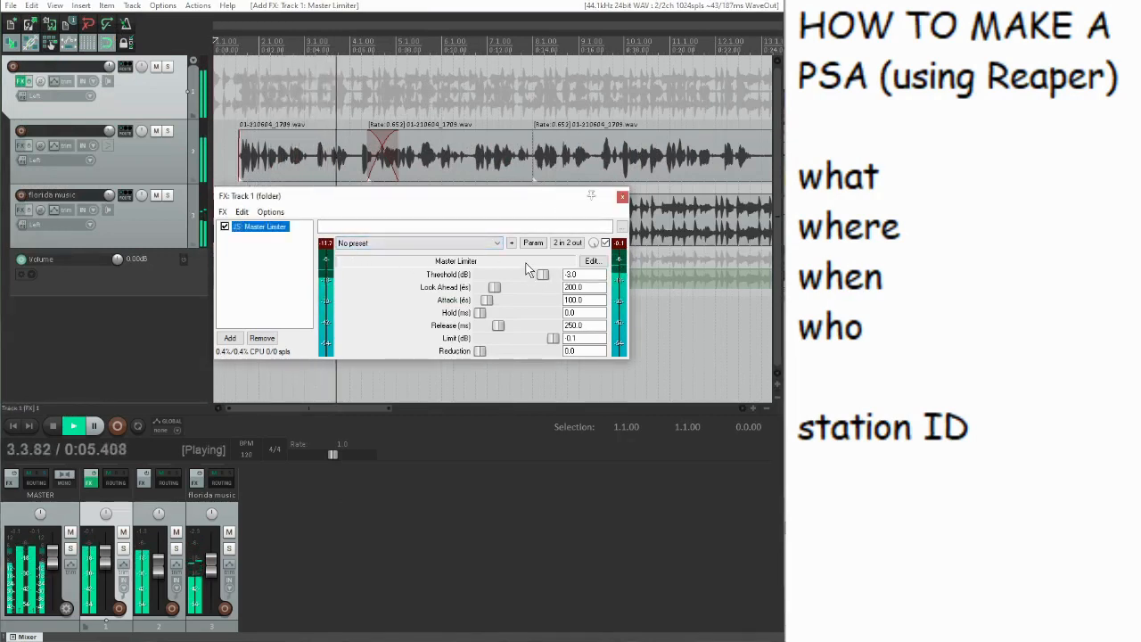
key(space)
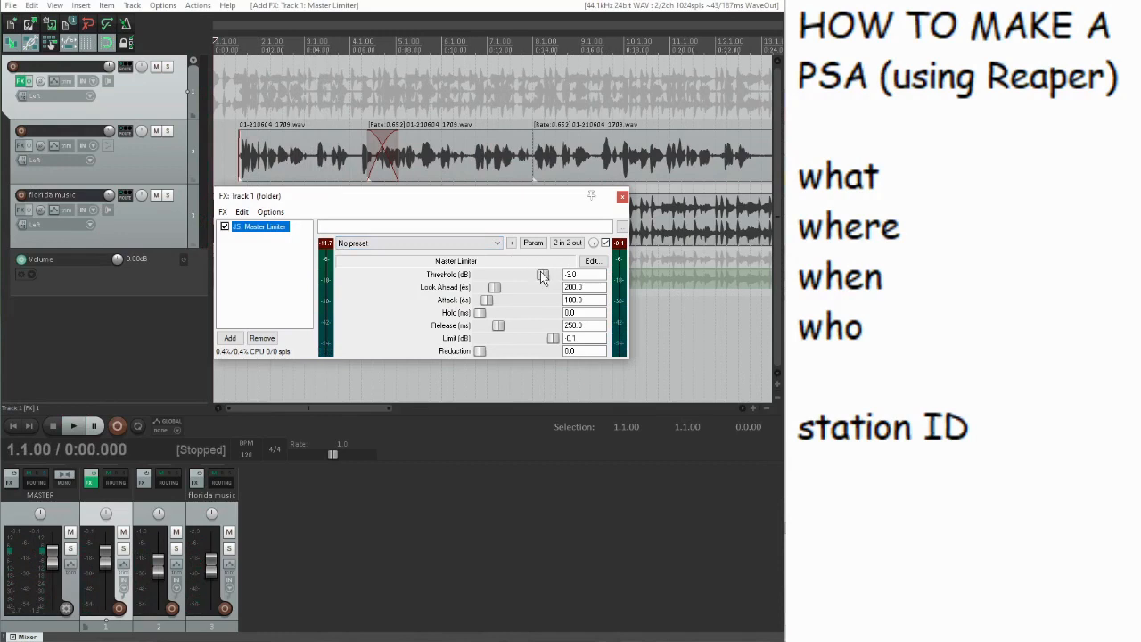
Place the edit cursor at 3.5 seconds and audition the limited mix with the threshold at -3.0 dB
drag(541, 271, 543, 278)
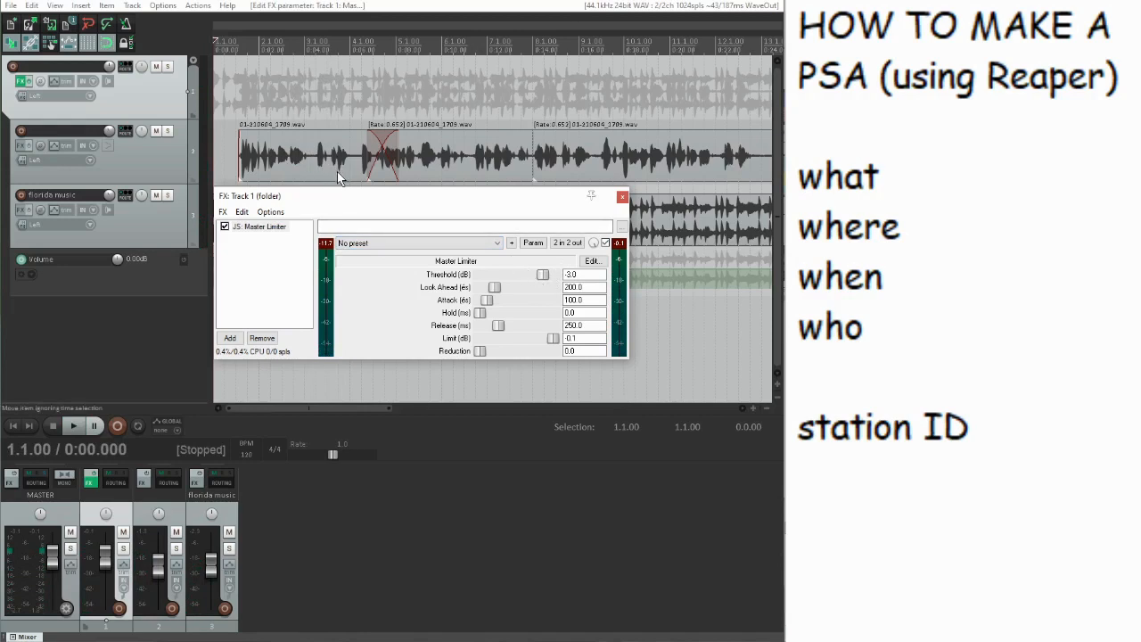
click(291, 105)
key(space)
scroll(291, 105, down, 3)
key(space)
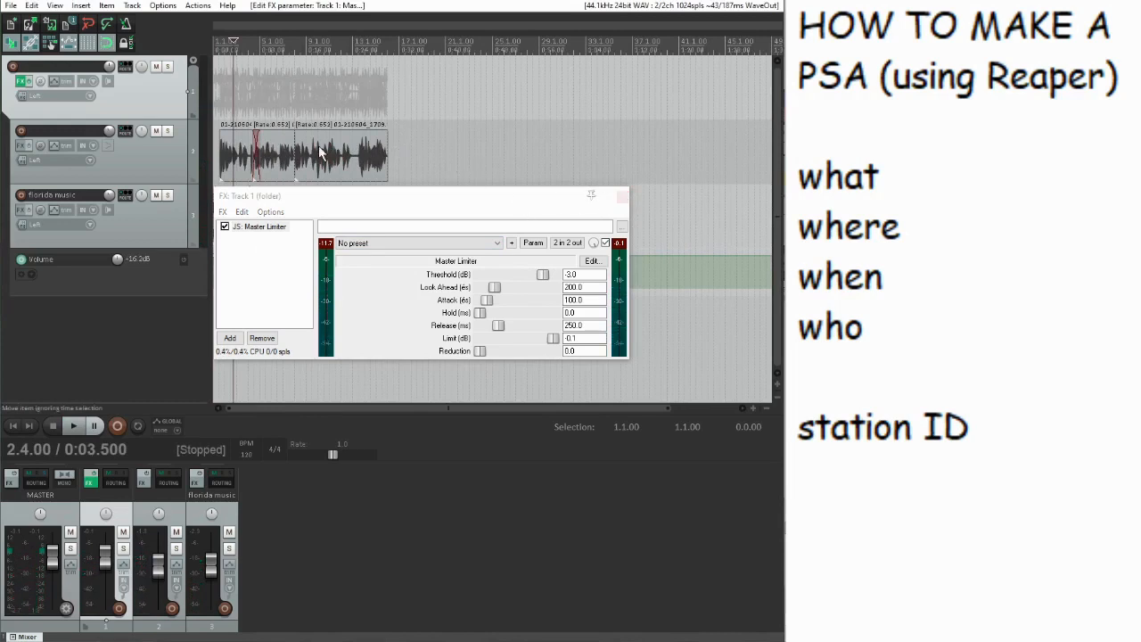
Set the Master Limiter's threshold to -4.2 dB on the folder track and close its effects window
scroll(321, 153, up, 4)
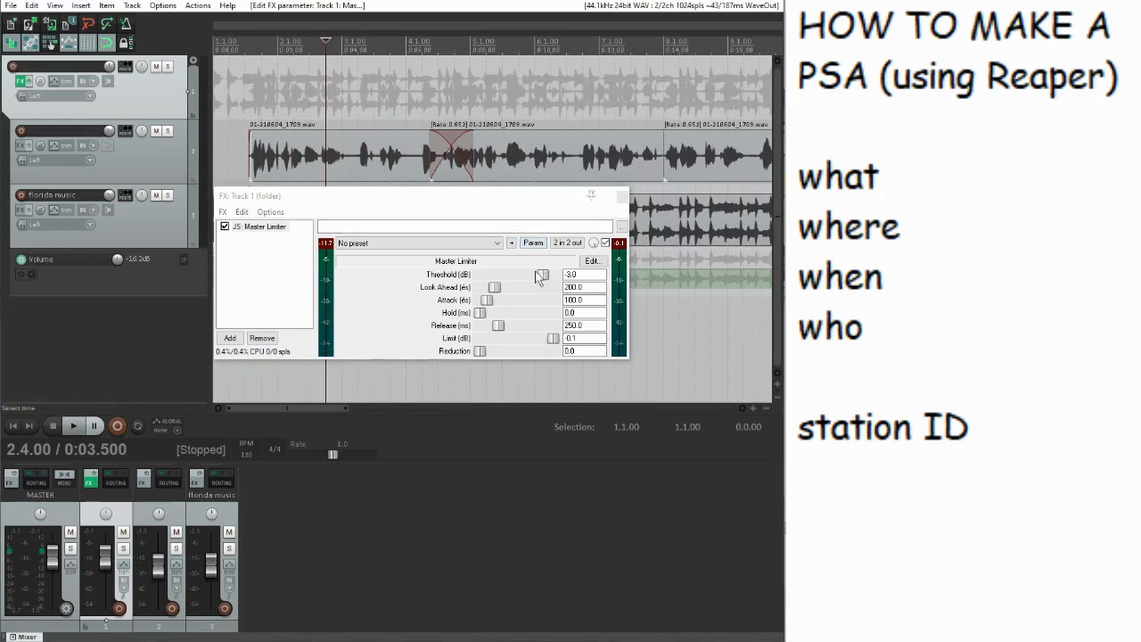
drag(545, 279, 540, 279)
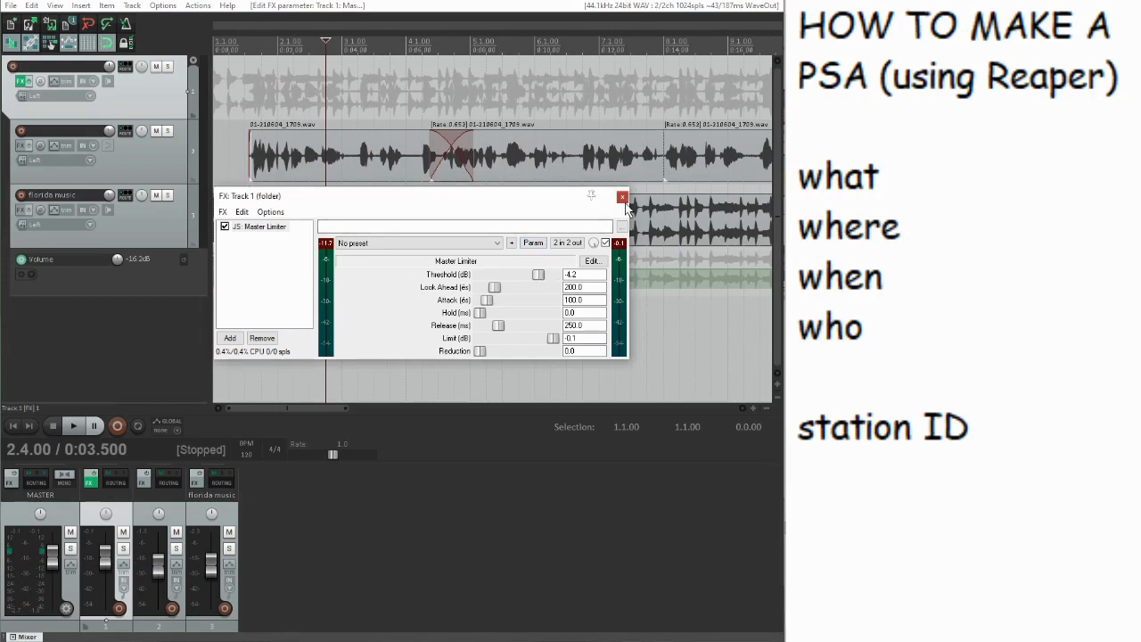
click(624, 198)
scroll(354, 176, down, 4)
scroll(354, 176, up, 4)
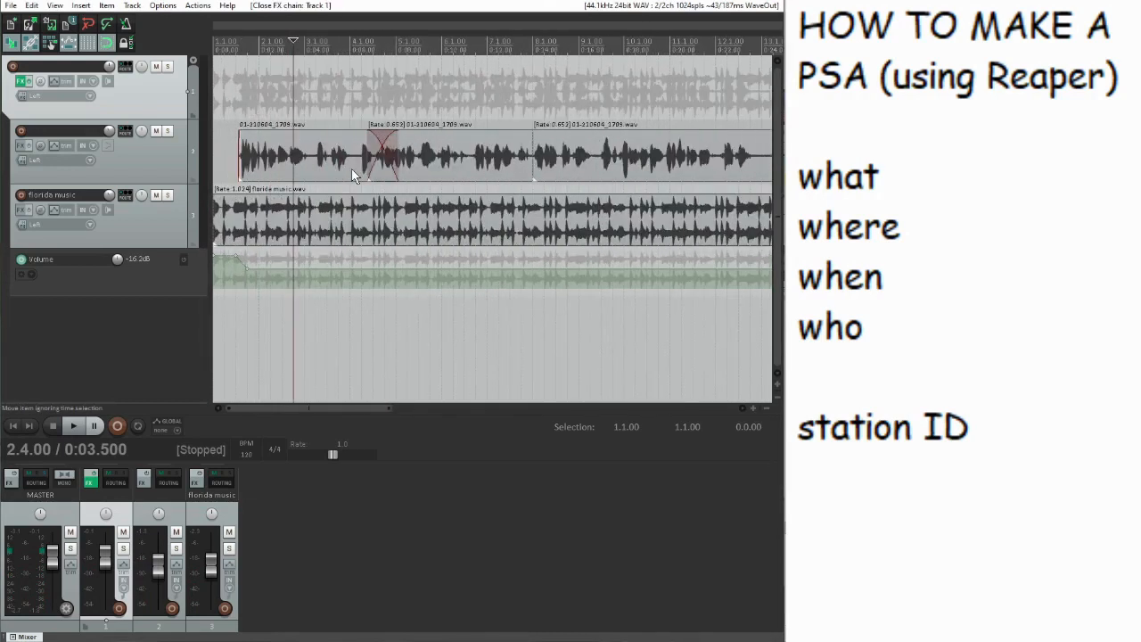
Review the limit setting of the Master Limiter on the folder track and close its effects window
click(22, 81)
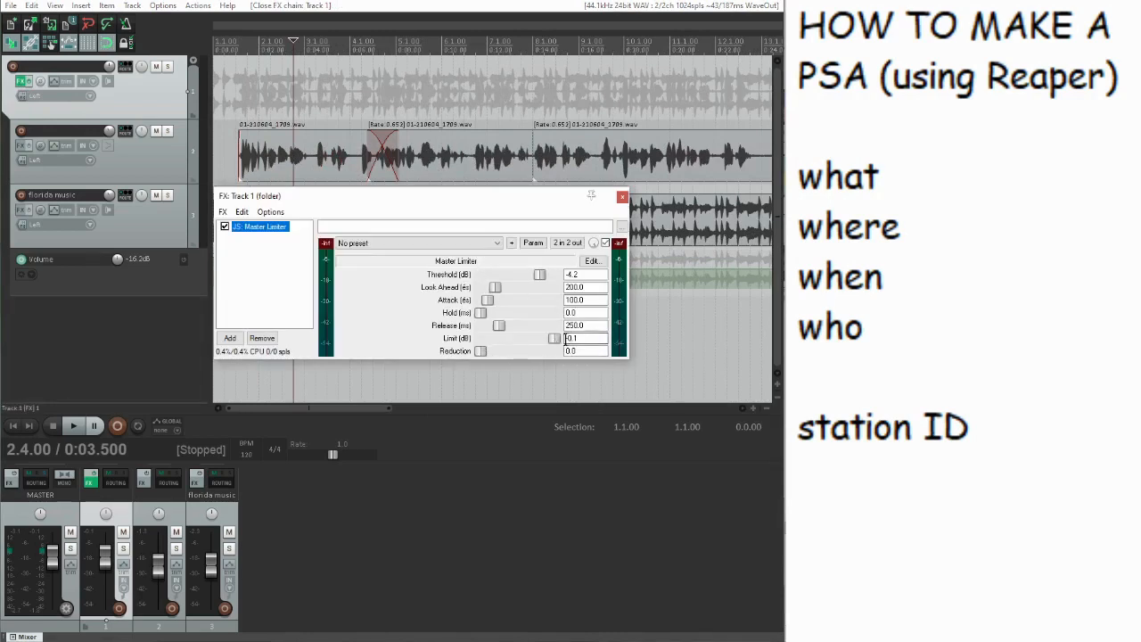
click(556, 340)
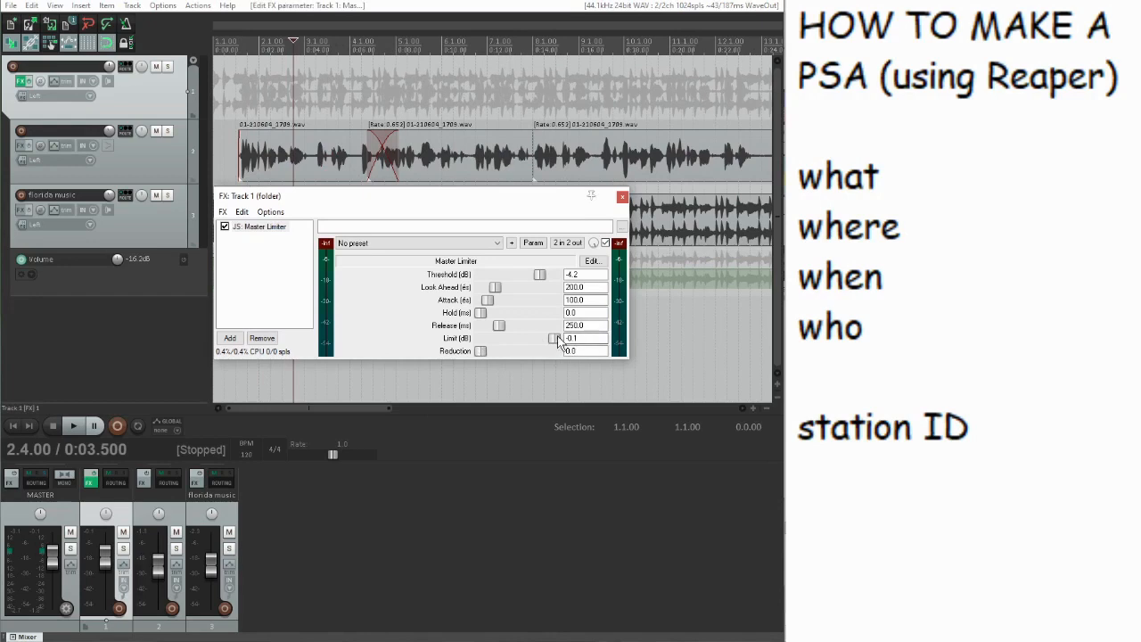
click(292, 277)
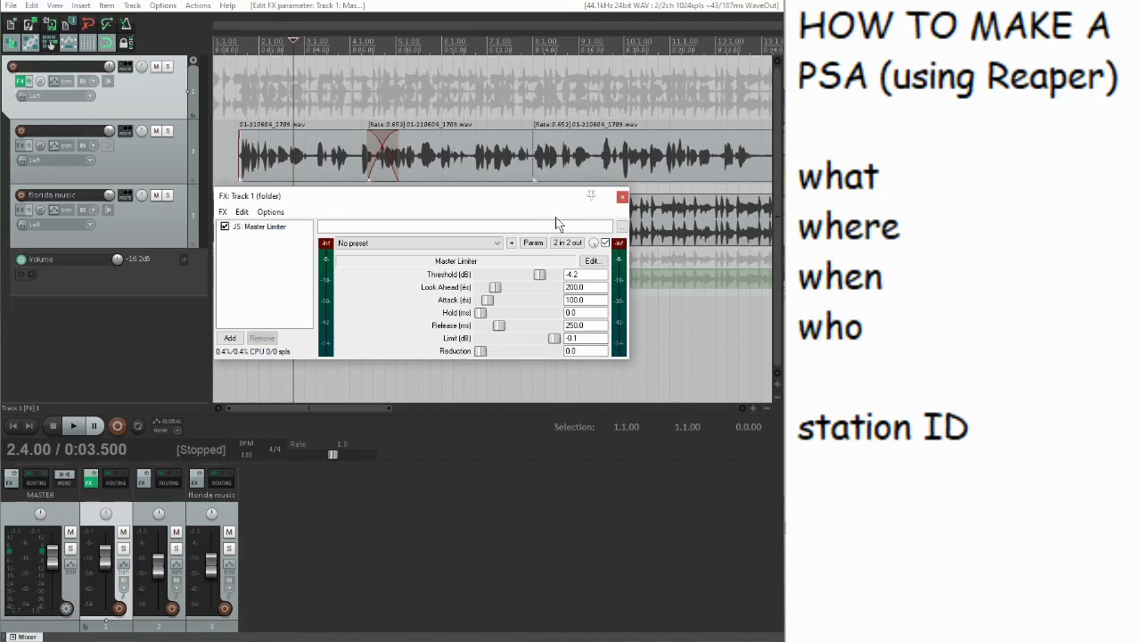
click(622, 196)
Play the limited mix from the project start through to its end and check the levels
key(Home)
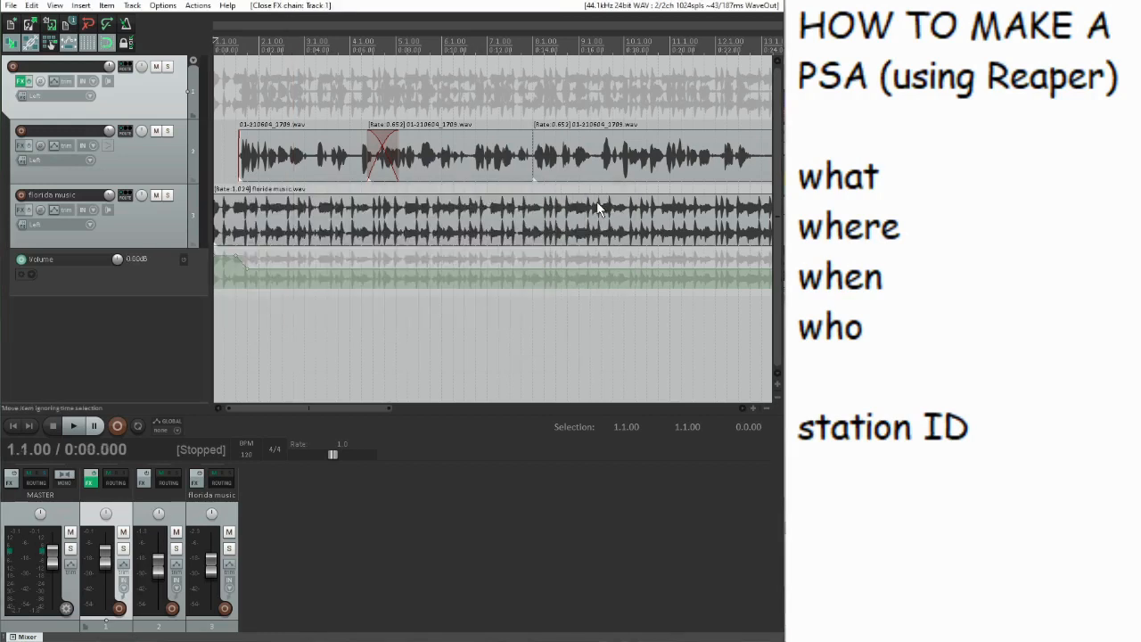
key(space)
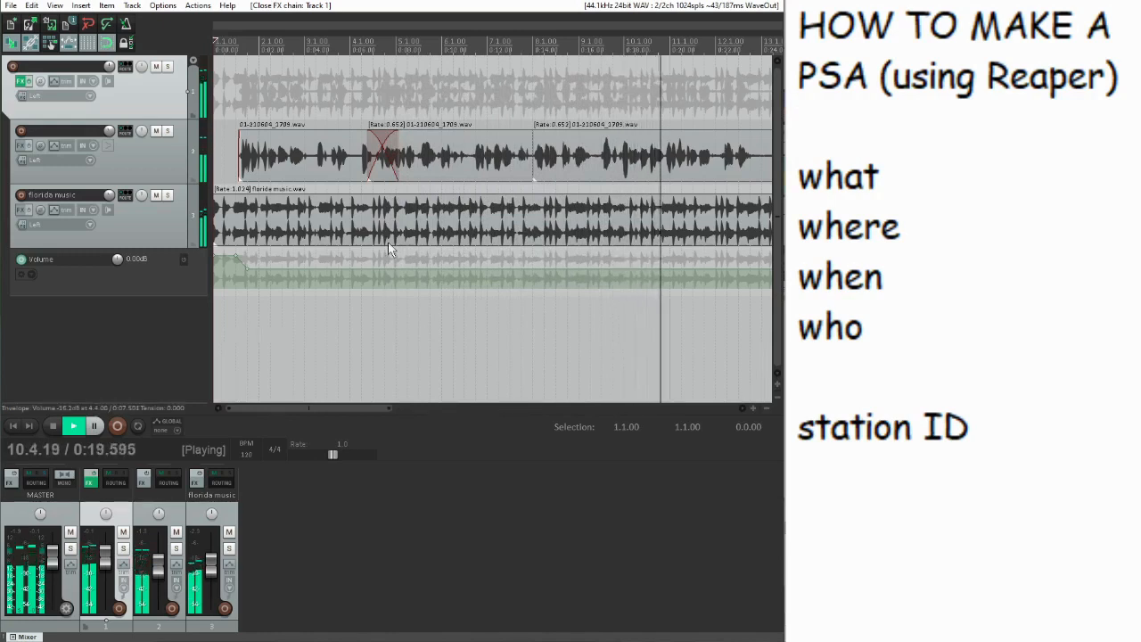
scroll(388, 242, down, 3)
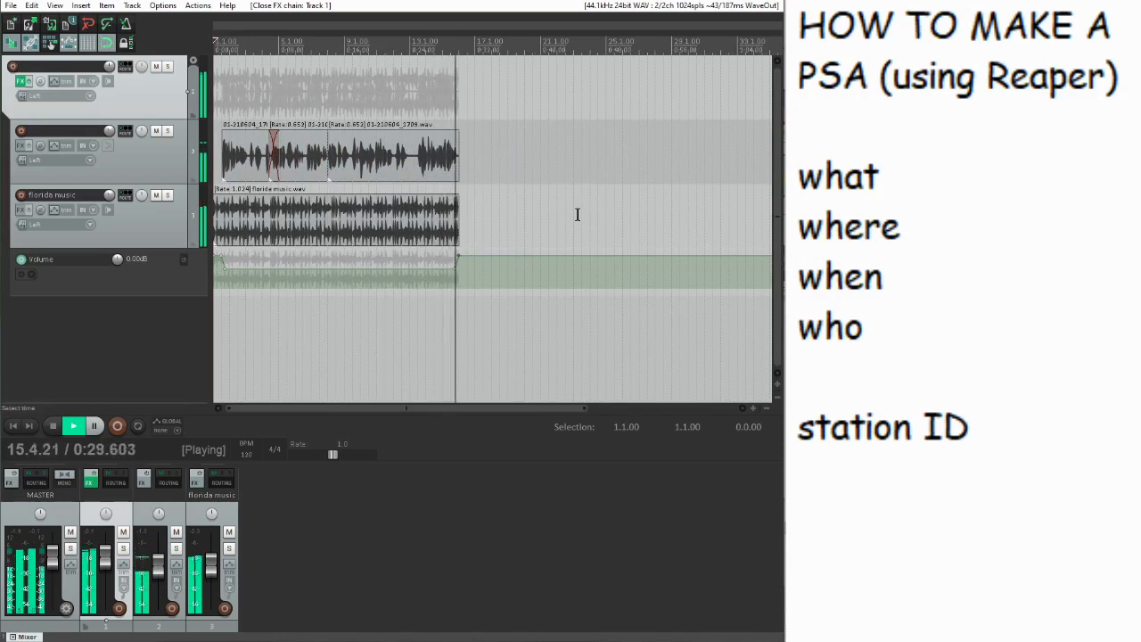
key(space)
scroll(546, 224, up, 3)
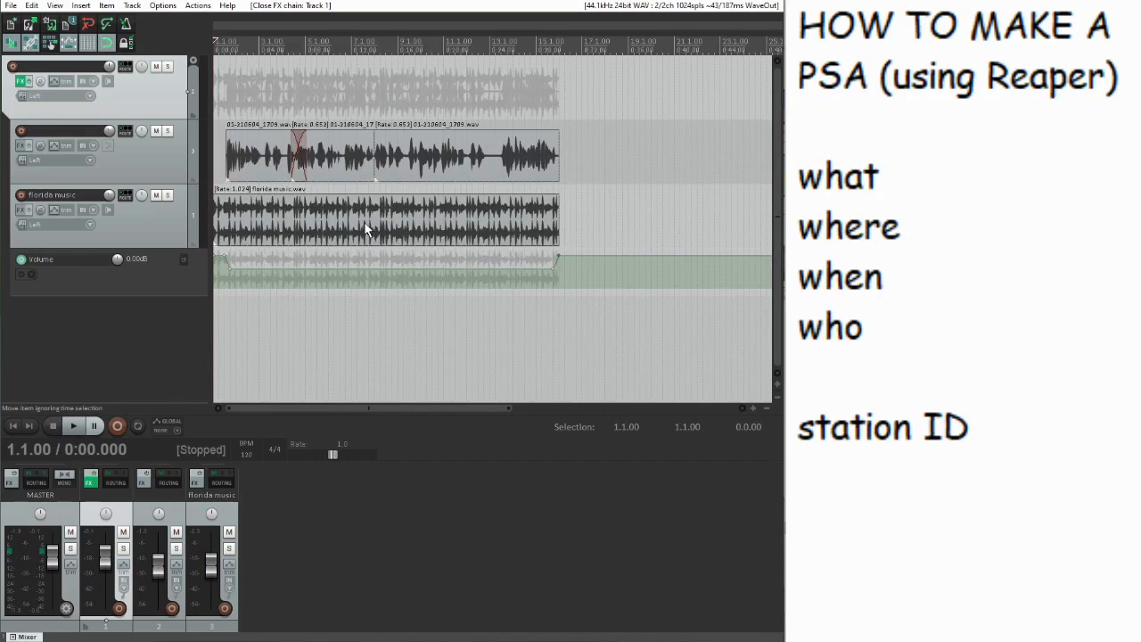
scroll(364, 222, down, 2)
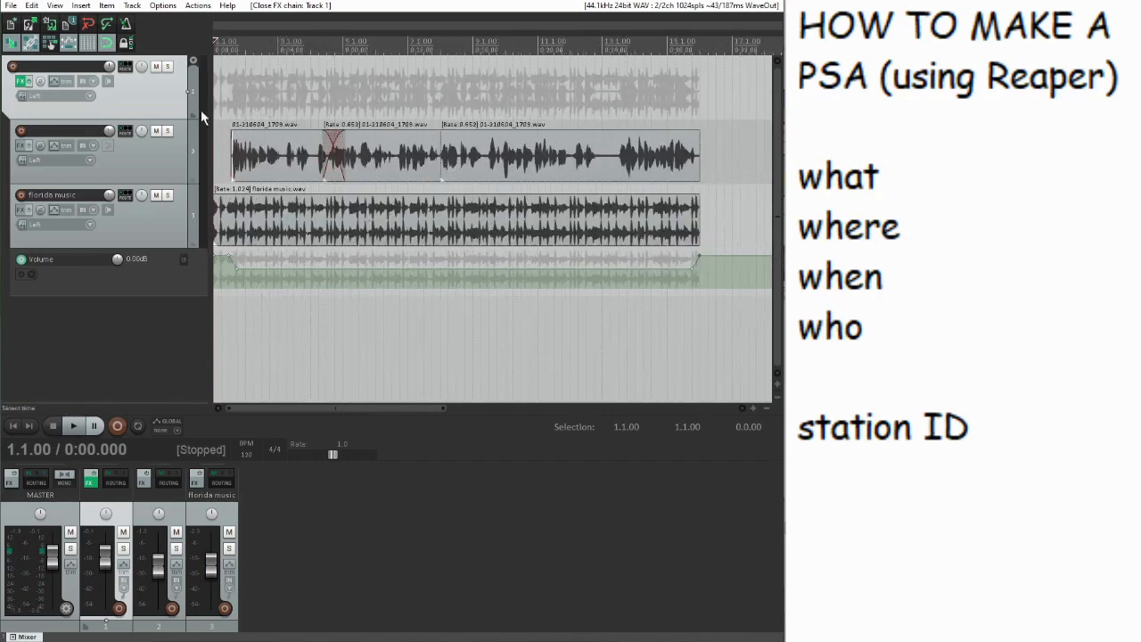
click(11, 5)
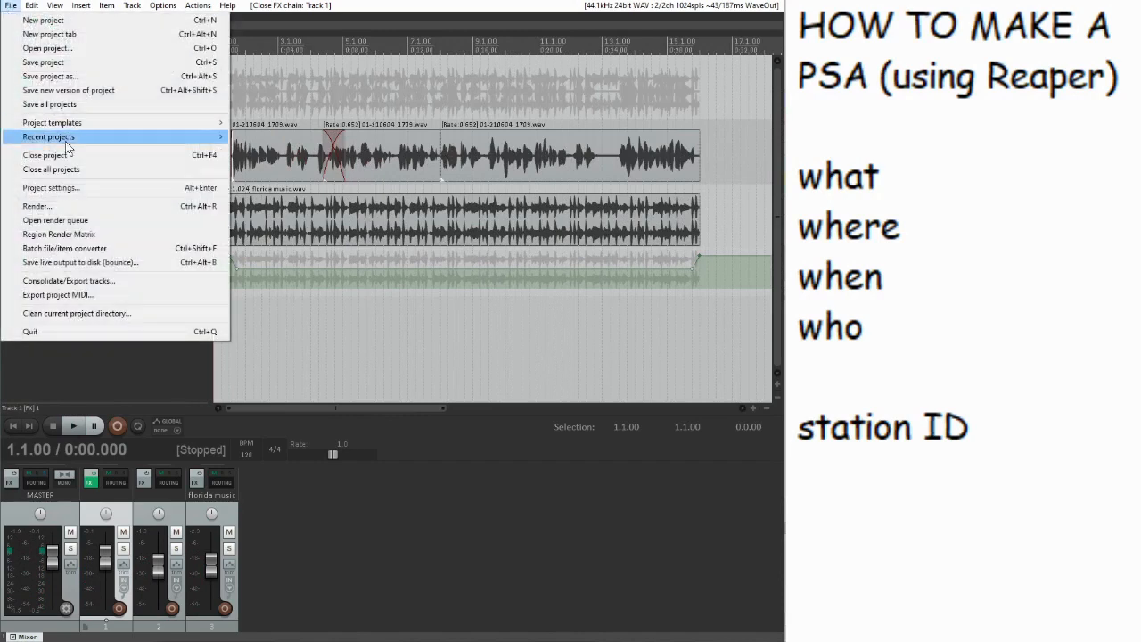
click(117, 210)
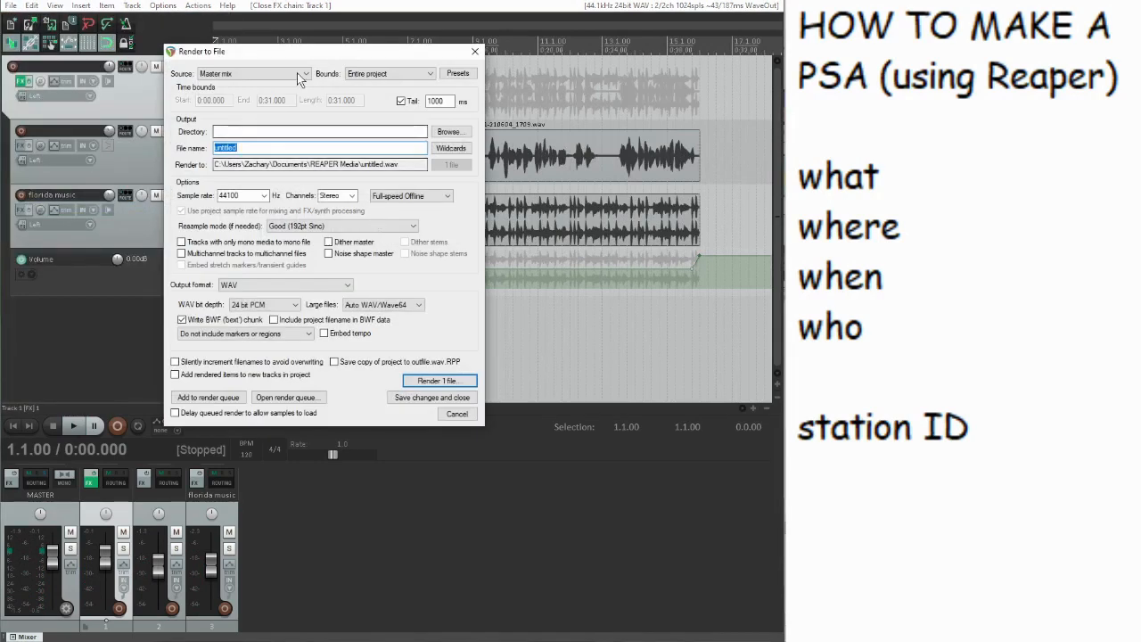
drag(307, 58, 397, 136)
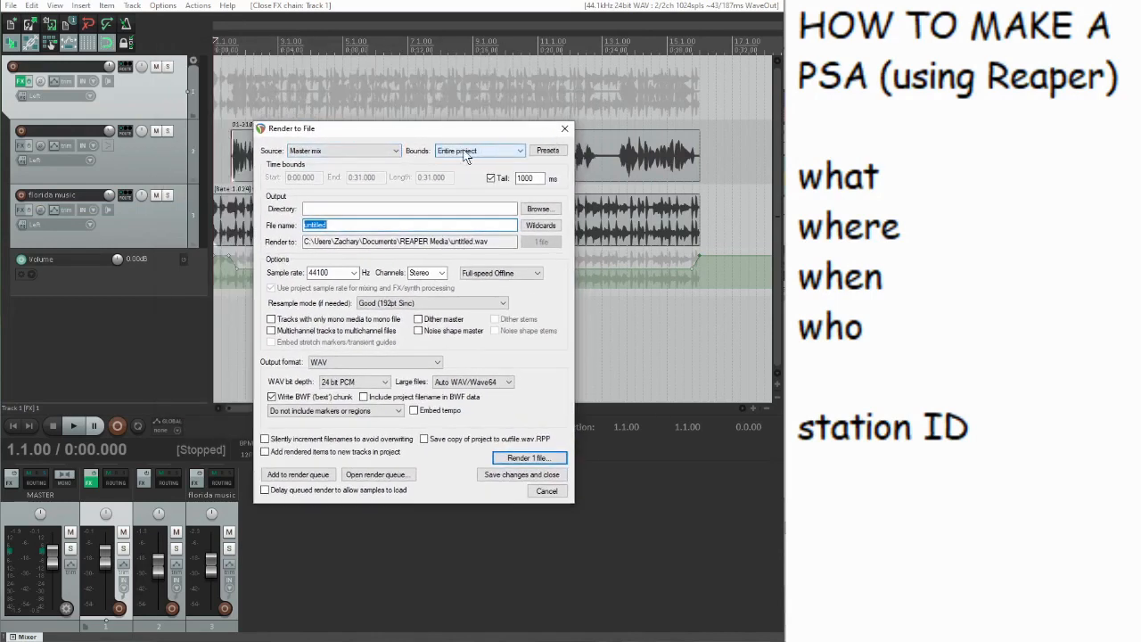
click(565, 129)
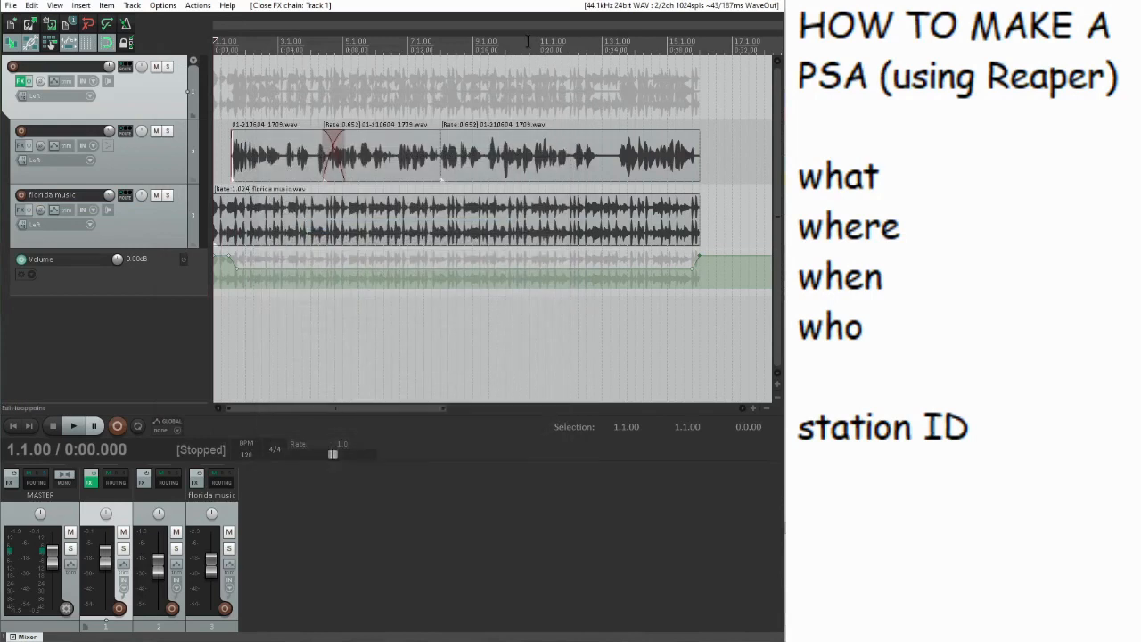
Make a time selection from the project start to 10.4.00 and open the render settings
drag(530, 71, 207, 66)
click(11, 6)
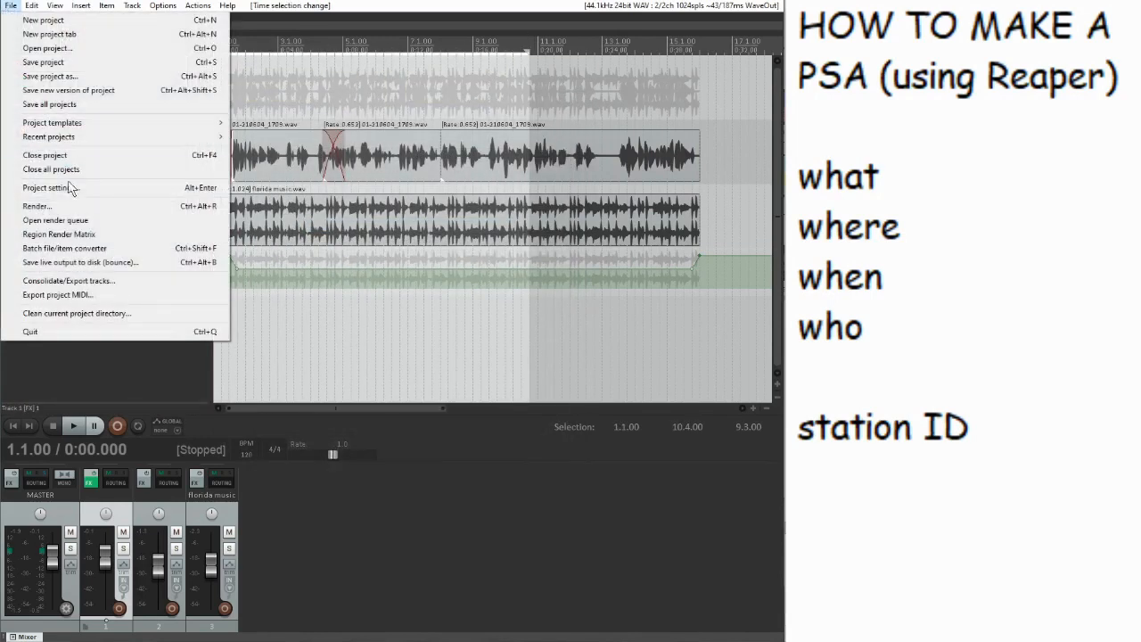
click(67, 204)
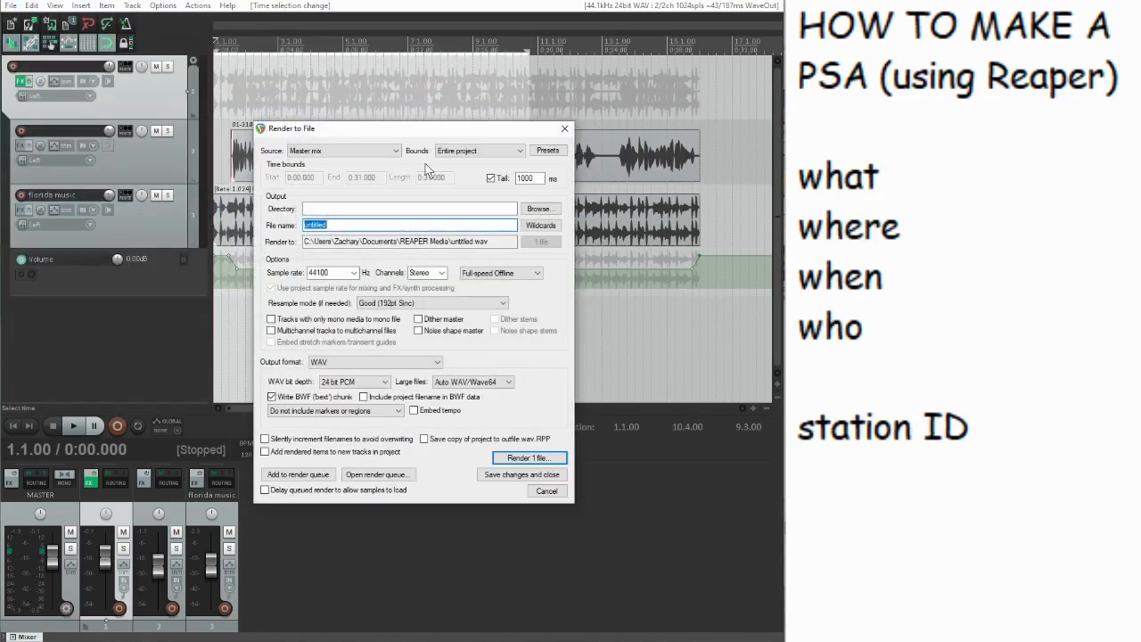
Set the render bounds to Entire project and turn off the render tail
click(457, 151)
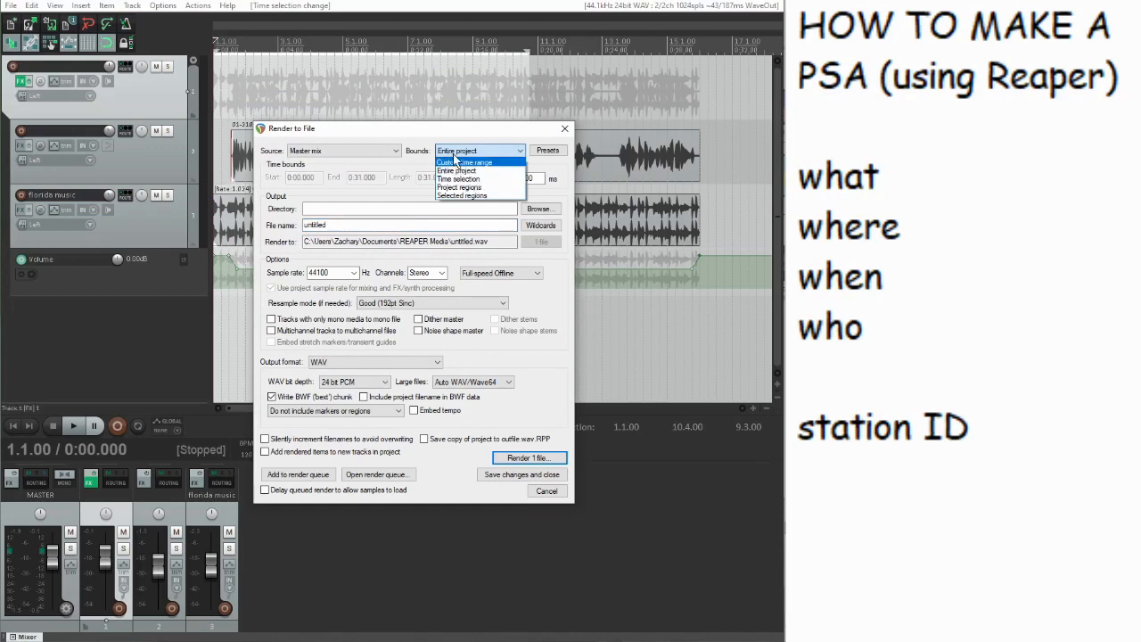
click(457, 170)
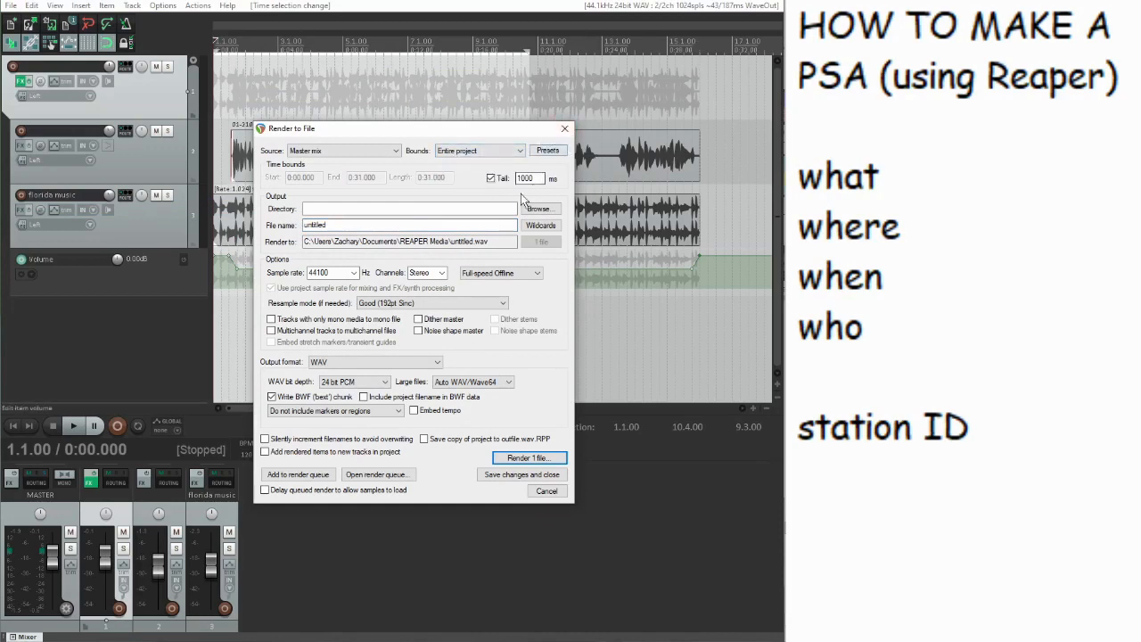
click(491, 178)
scroll(703, 133, up, 1)
scroll(702, 133, up, 2)
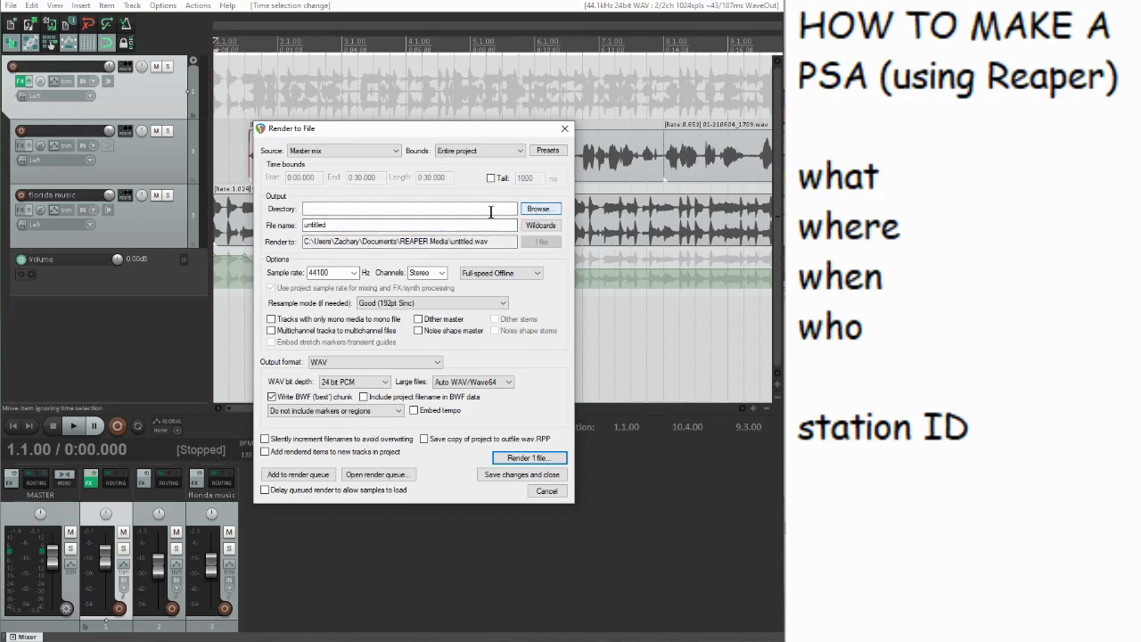
Set the render output to the PSAs folder with the file name PSA_5-32-21_event_Station-ID-Included
click(538, 209)
click(548, 224)
click(204, 519)
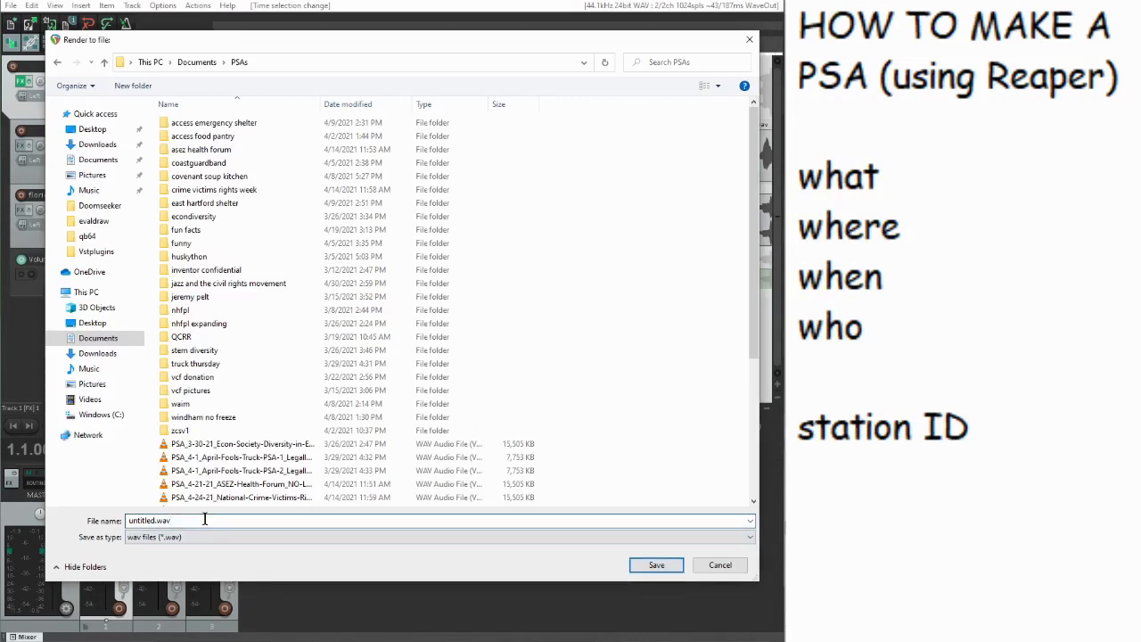
key(Delete)
key(Delete)
key(Delete)
key(Delete)
key(Delete)
key(Delete)
key(Delete)
key(Delete)
text(PSA_)
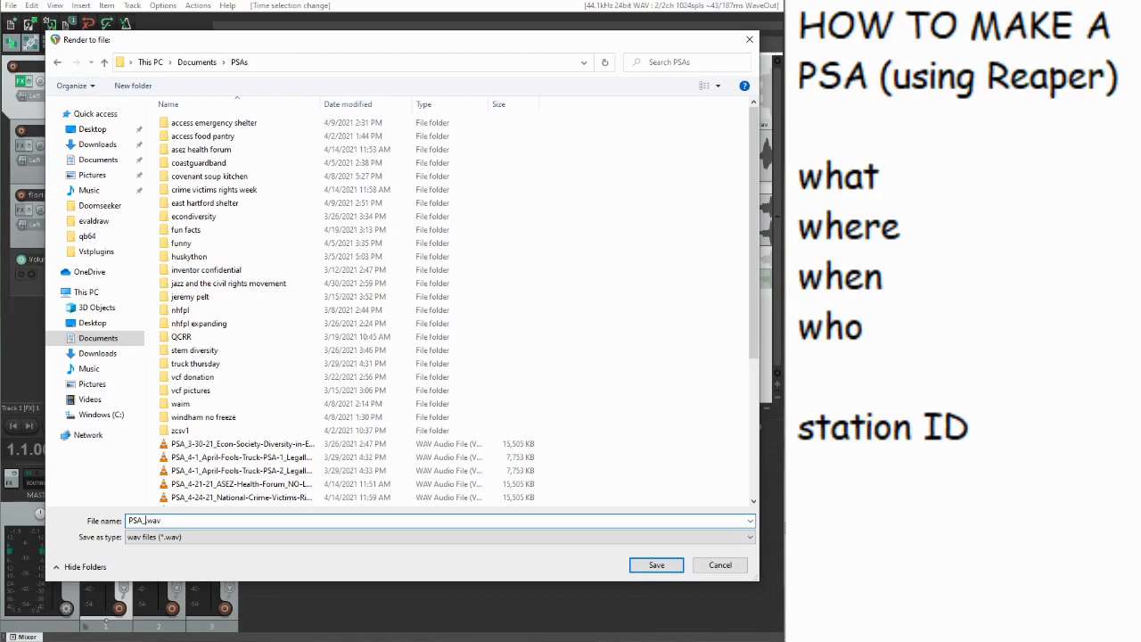
text(5-)
text(33)
text(-21)
text(_)
text(event)
text(_)
text(Staion)
key(BackSpace)
key(BackSpace)
key(BackSpace)
key(BackSpace)
text(ation-ID-Included)
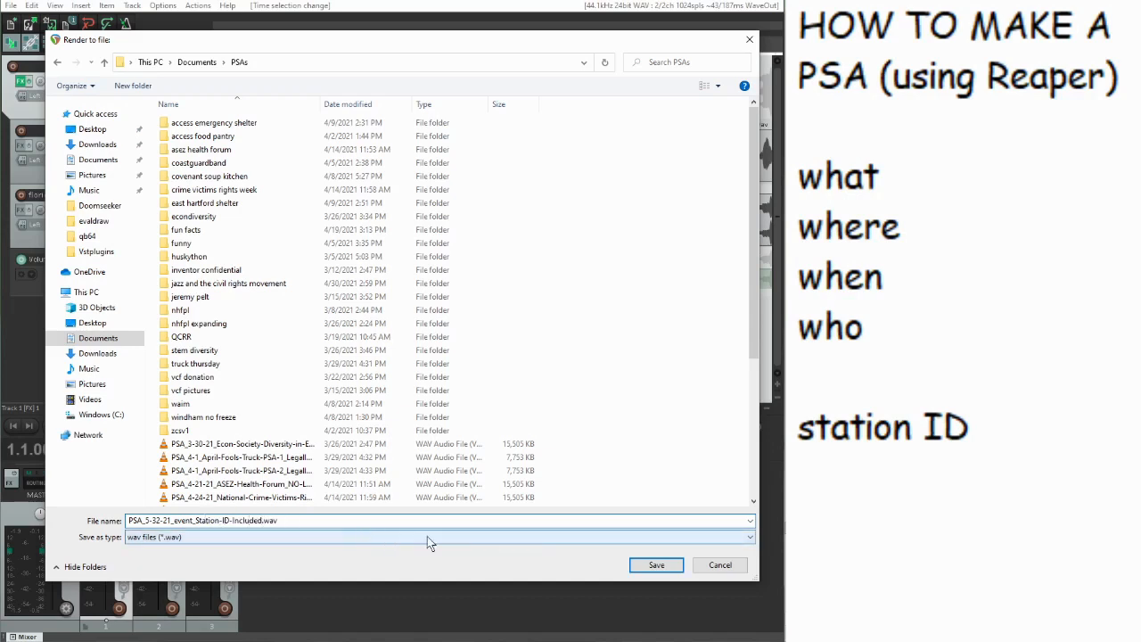
click(656, 565)
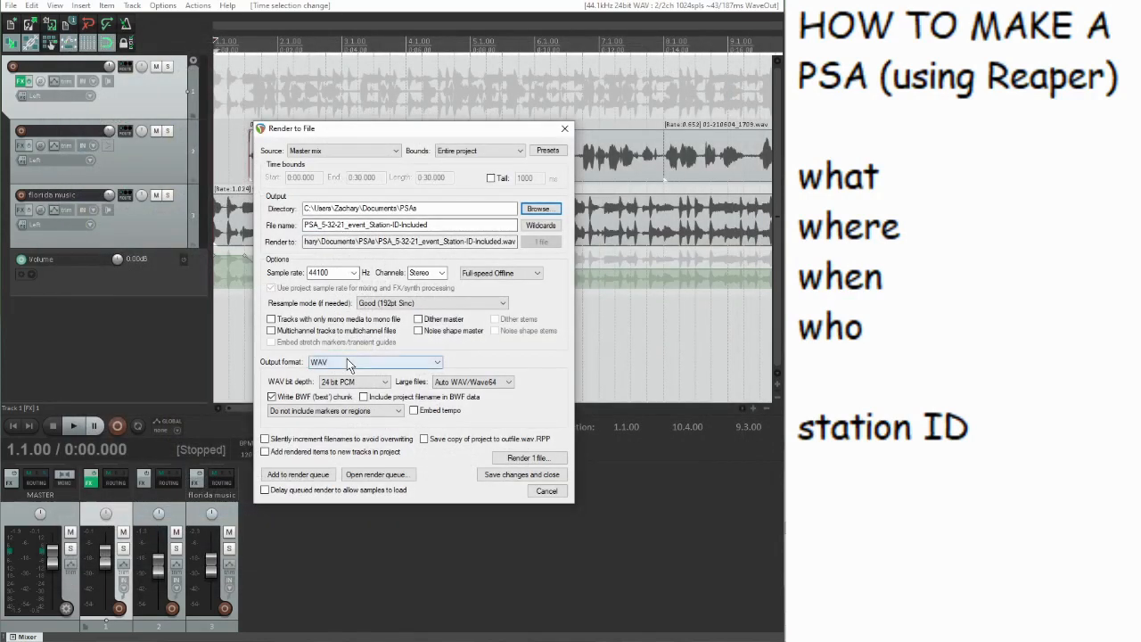
Set the output format to MP3 (encoder by LAME project) in Constant bitrate (CBR) mode at 320 kbps
click(407, 366)
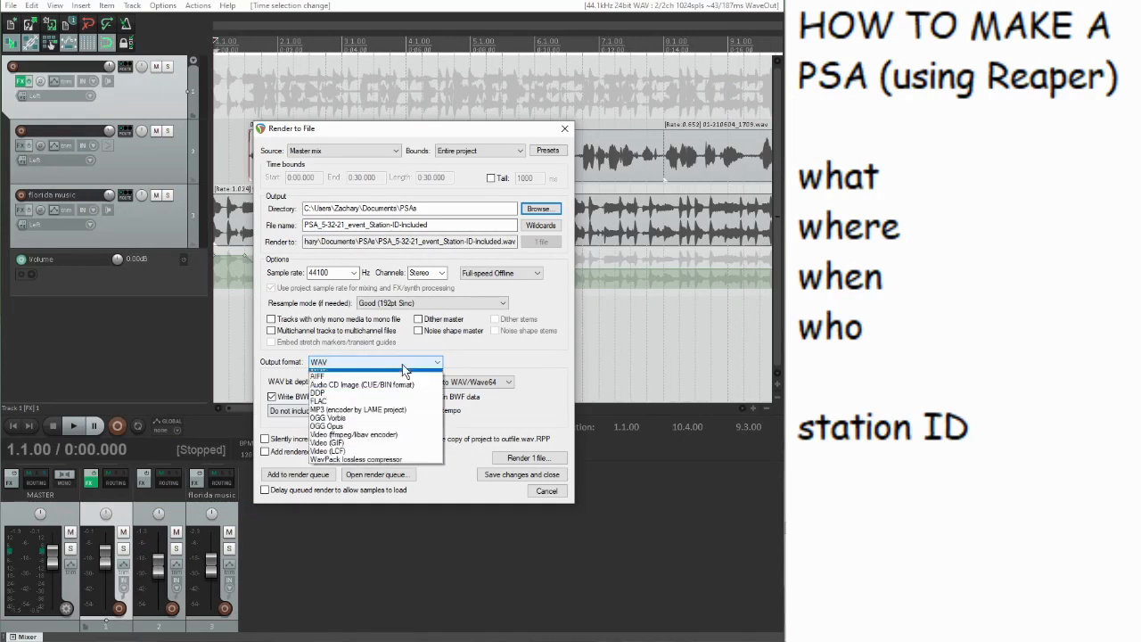
click(413, 393)
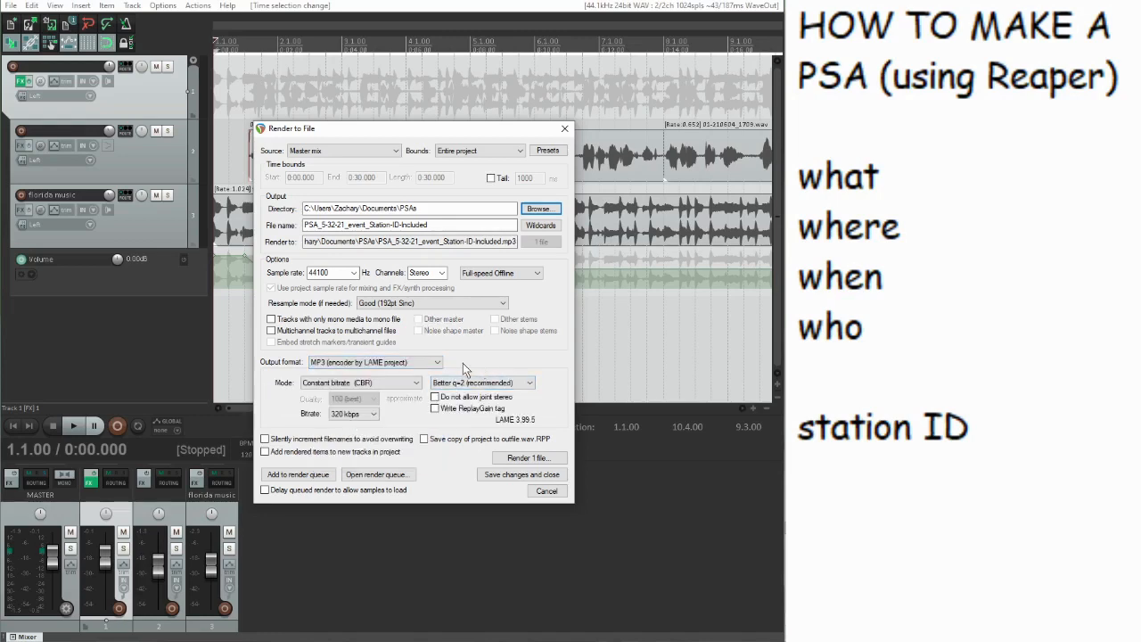
click(355, 386)
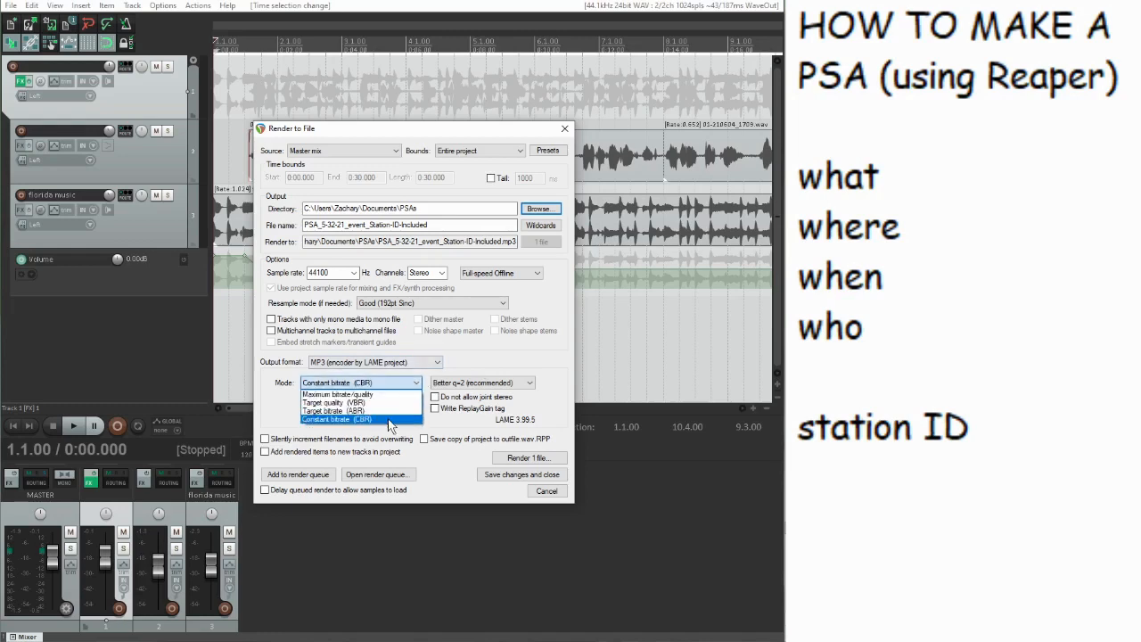
click(339, 419)
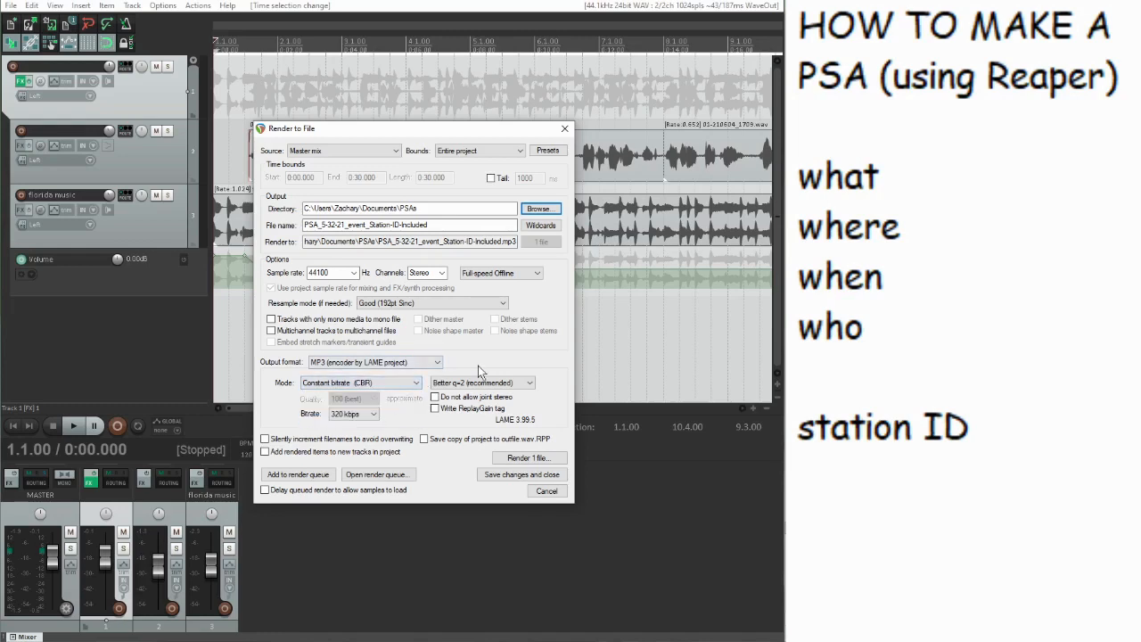
click(361, 415)
click(340, 562)
click(392, 383)
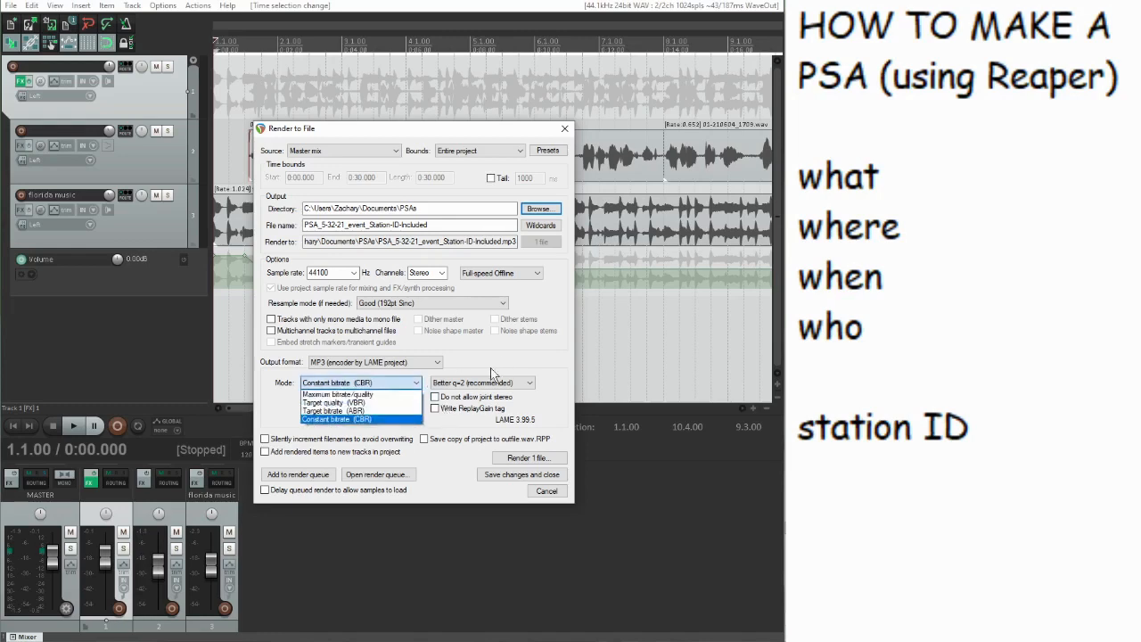
click(385, 431)
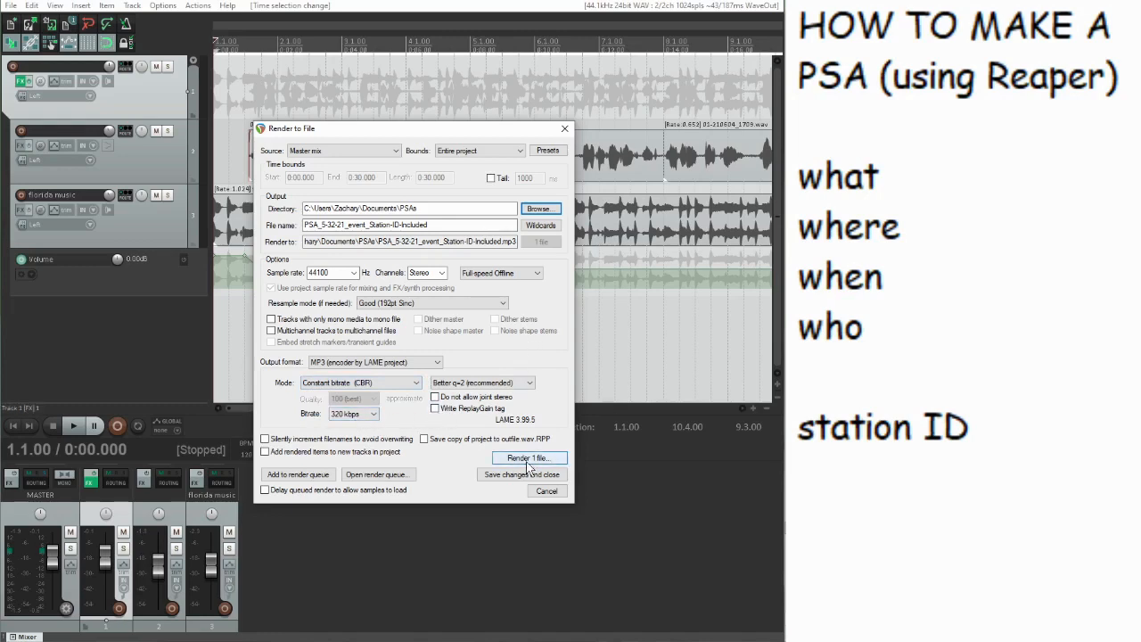
Render the MP3 and open the exported file from the PSAs folder to check it, closing the render report
click(529, 459)
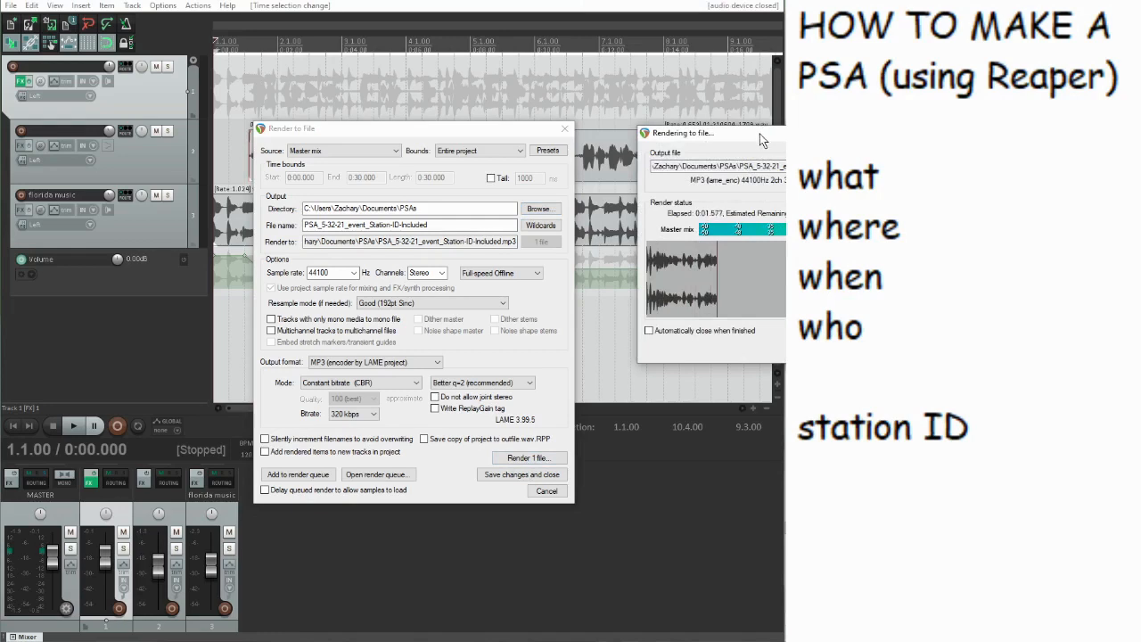
drag(760, 134, 508, 126)
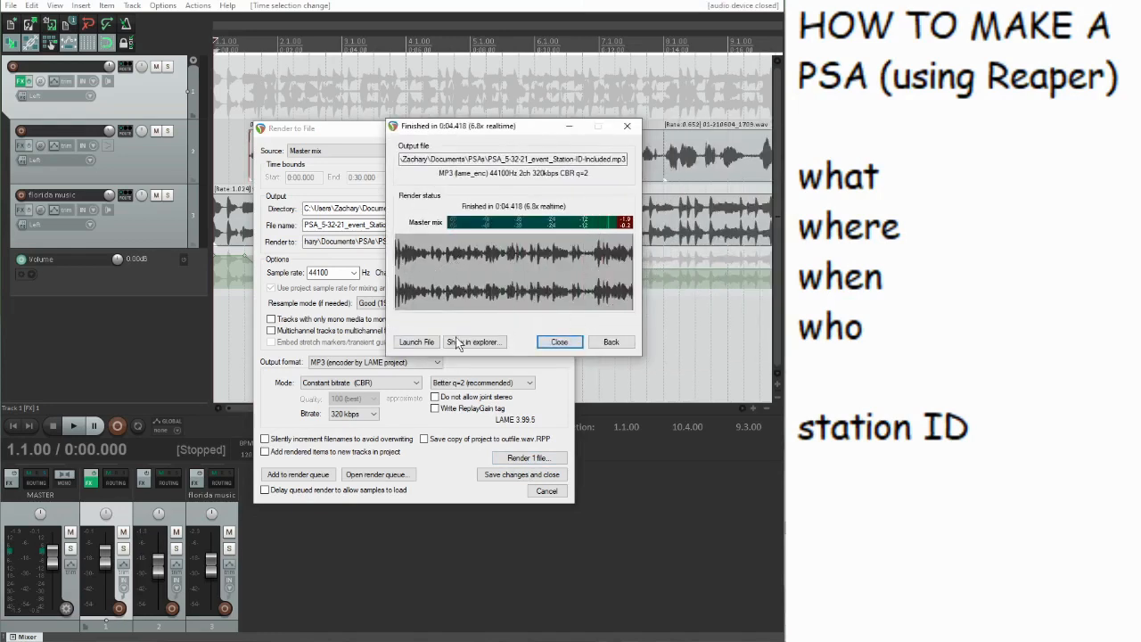
click(461, 345)
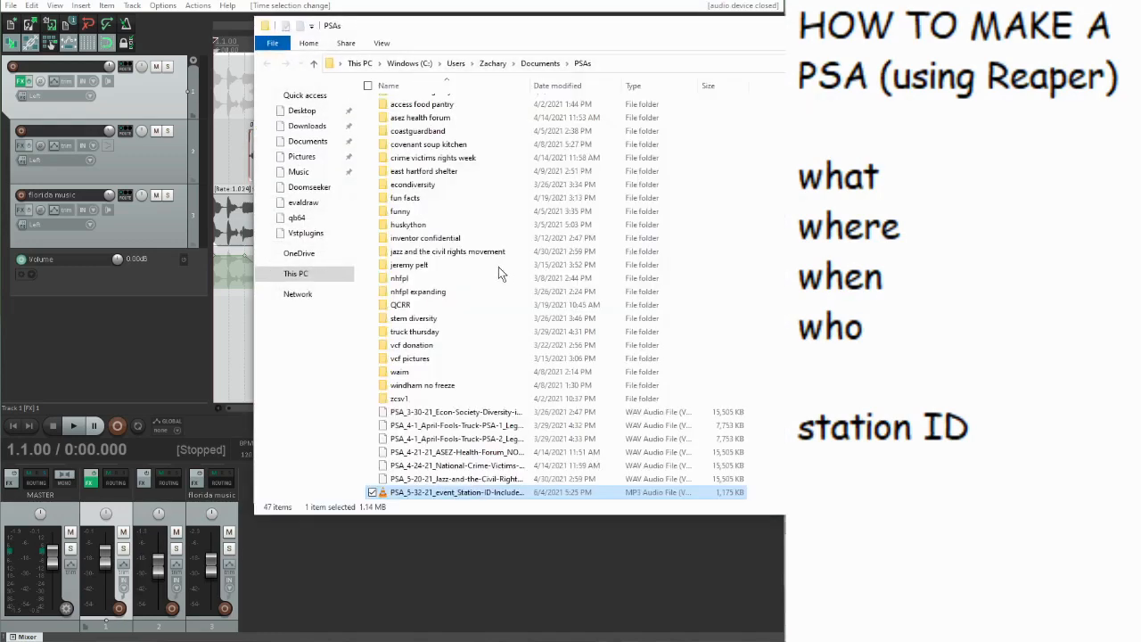
double_click(457, 497)
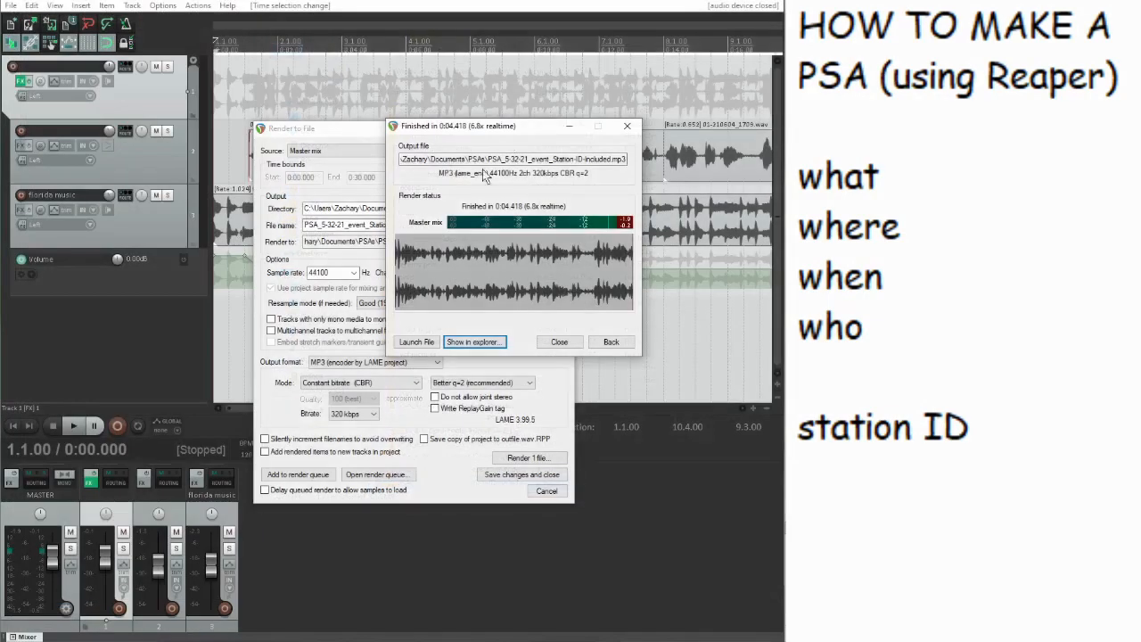
click(552, 346)
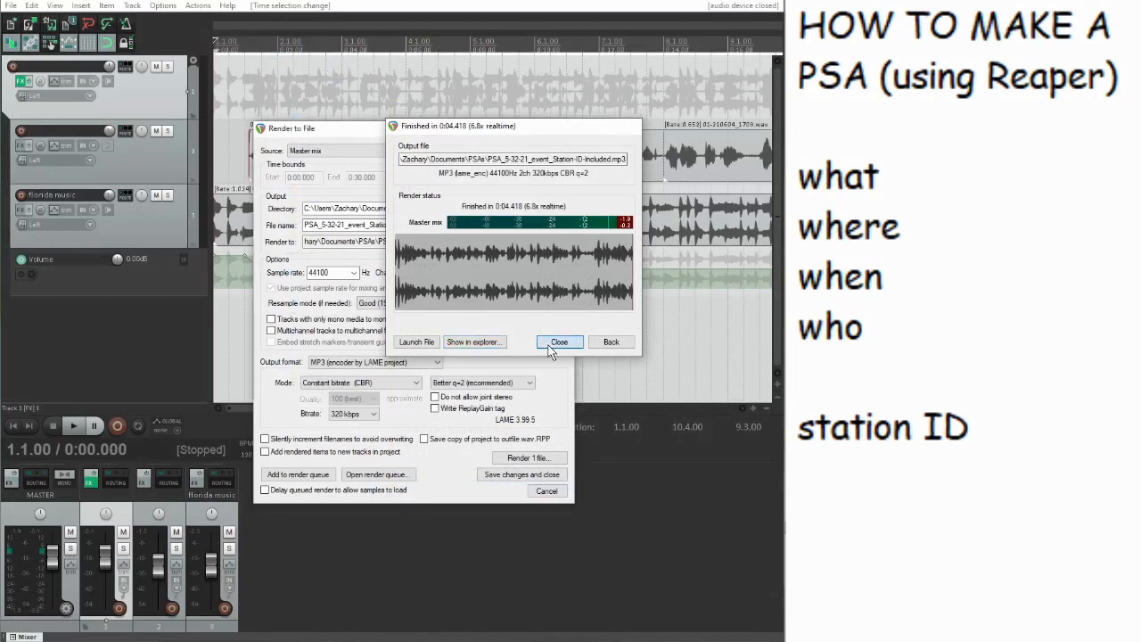